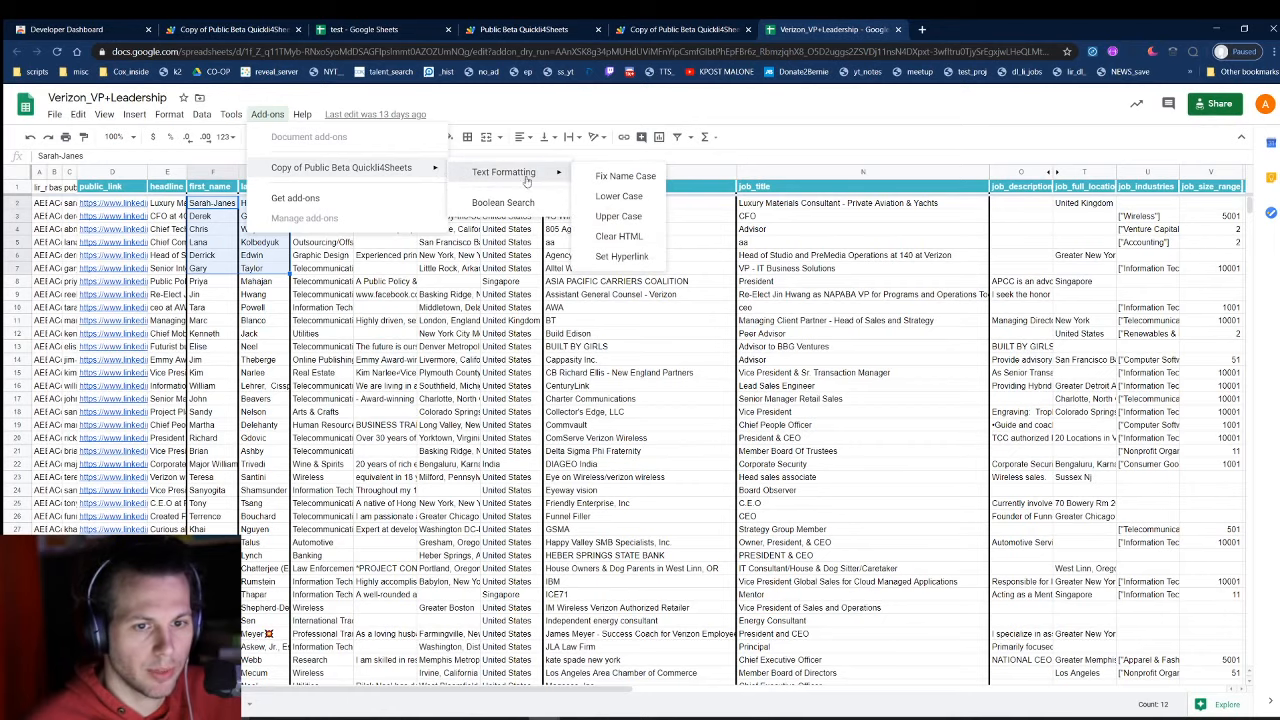
# - Run the add-on's Upper Case formatting and authorize Copy of Public Beta Quickli4Sheets with the listed Google account
pyautogui.click(627, 218)
pyautogui.click(662, 430)
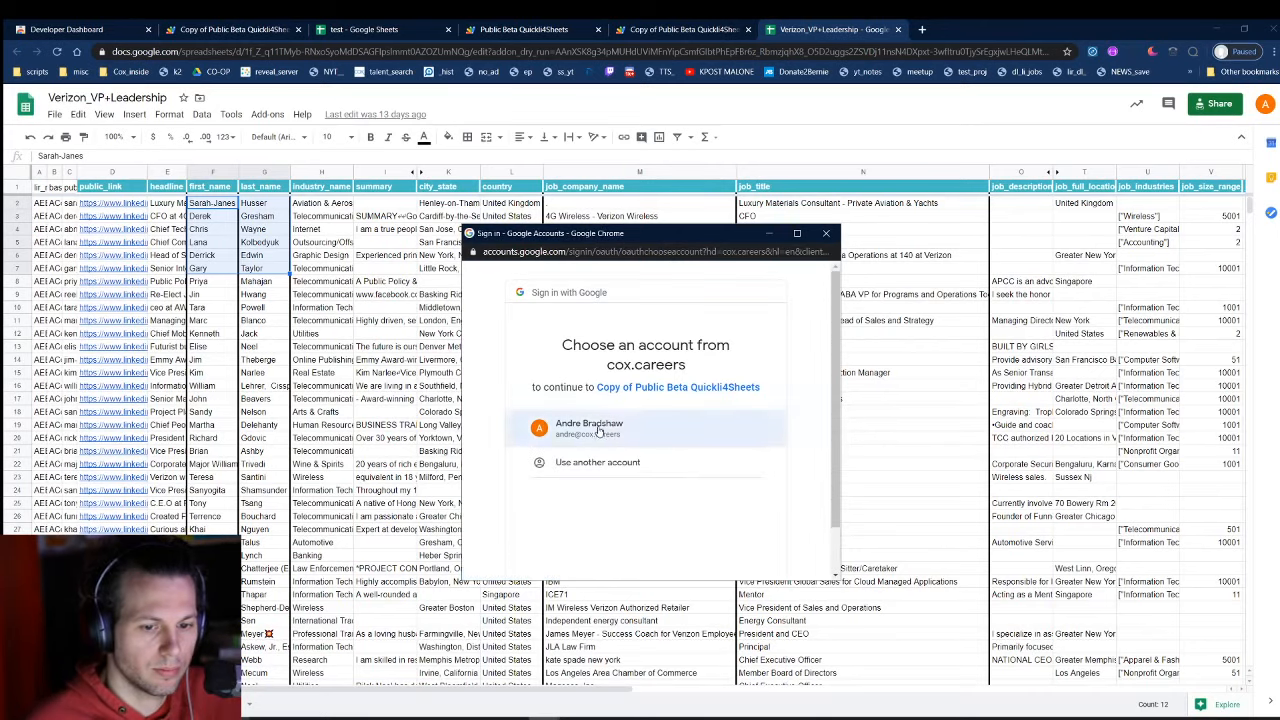
pyautogui.click(599, 430)
pyautogui.scroll(-5, 742, 476)
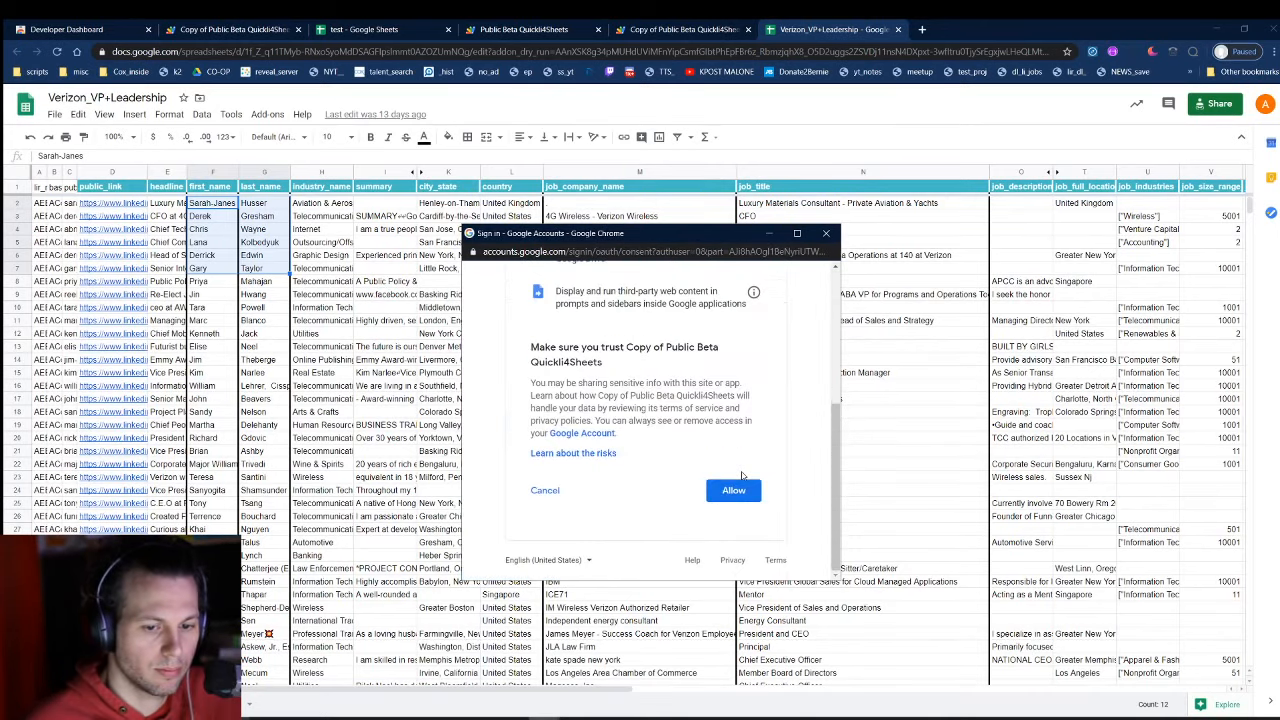
pyautogui.click(734, 489)
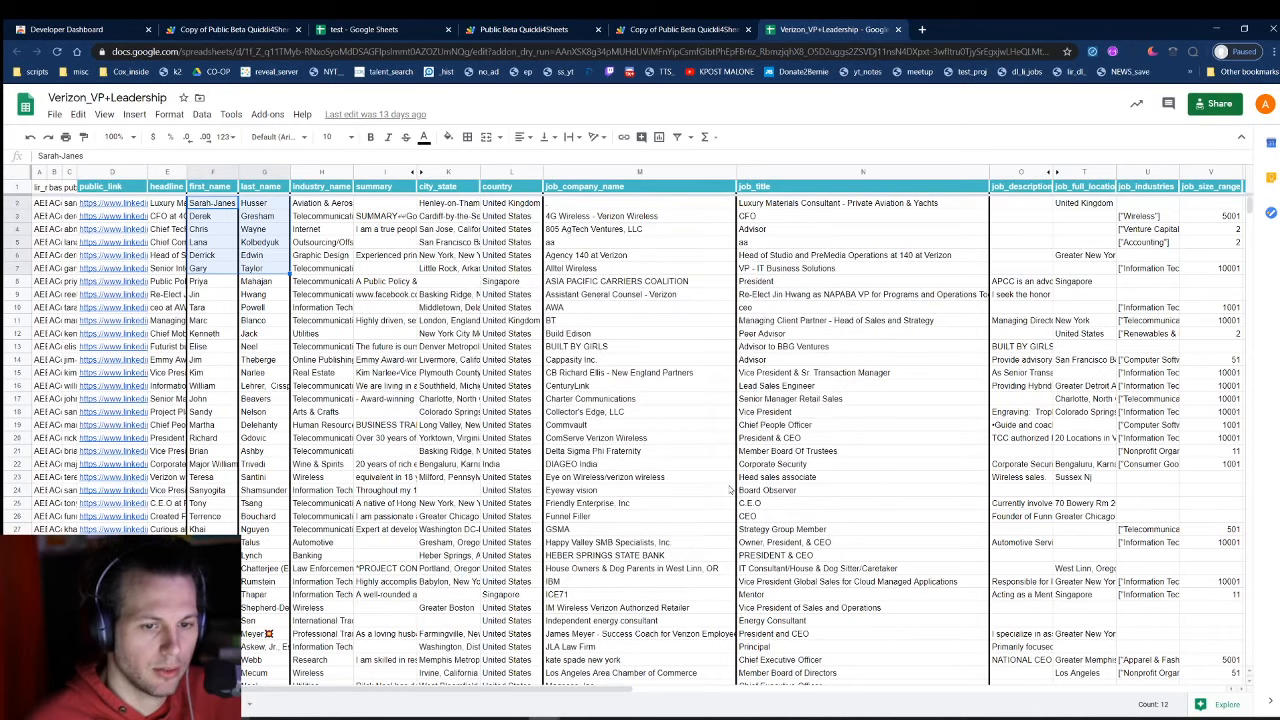
# - Convert the selected first and last names in rows 2 to 7 to upper case with the Quickli4Sheets add-on
pyautogui.click(268, 114)
pyautogui.moveTo(320, 168)
pyautogui.moveTo(500, 176)
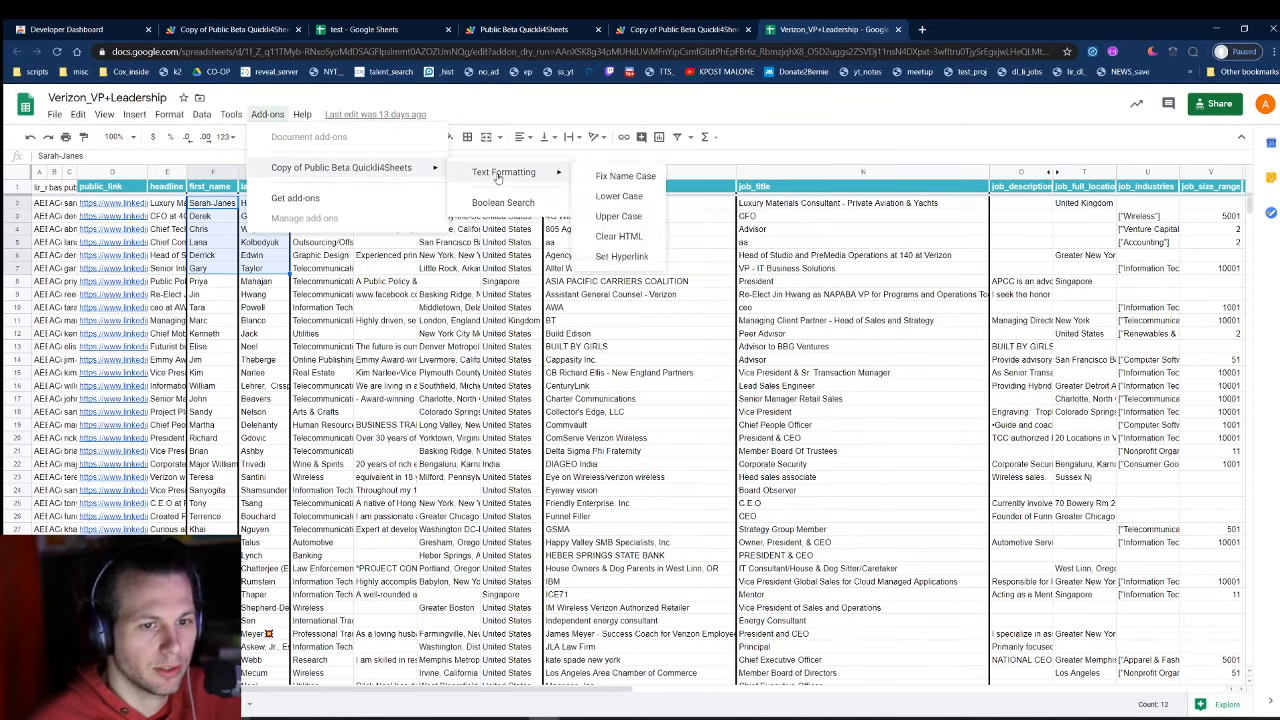
pyautogui.click(648, 217)
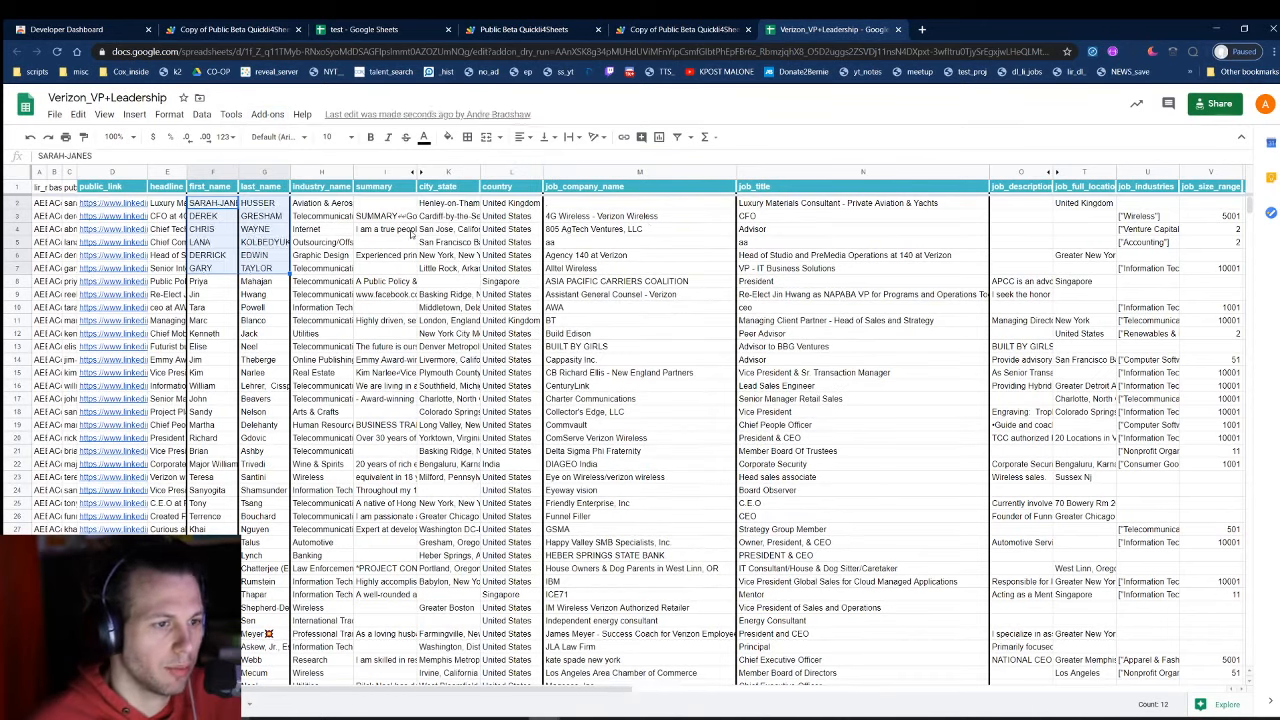
pyautogui.click(414, 319)
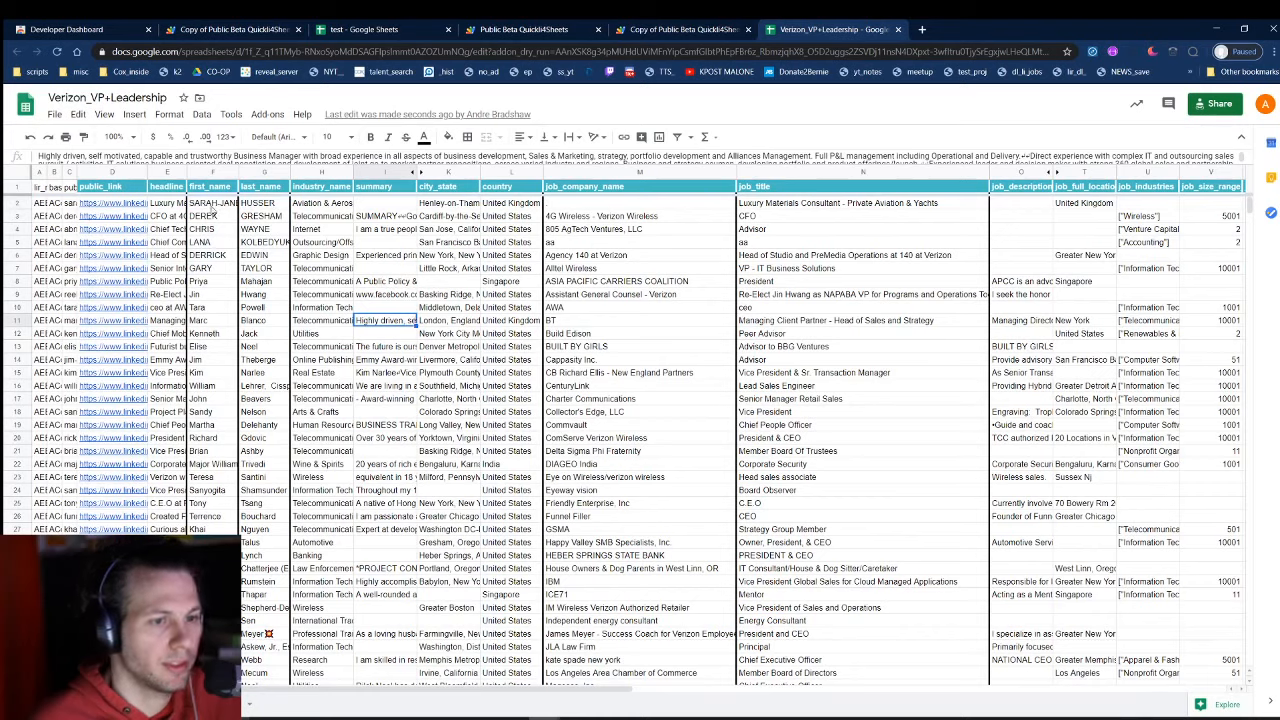
pyautogui.moveTo(213, 209); pyautogui.dragTo(266, 270)
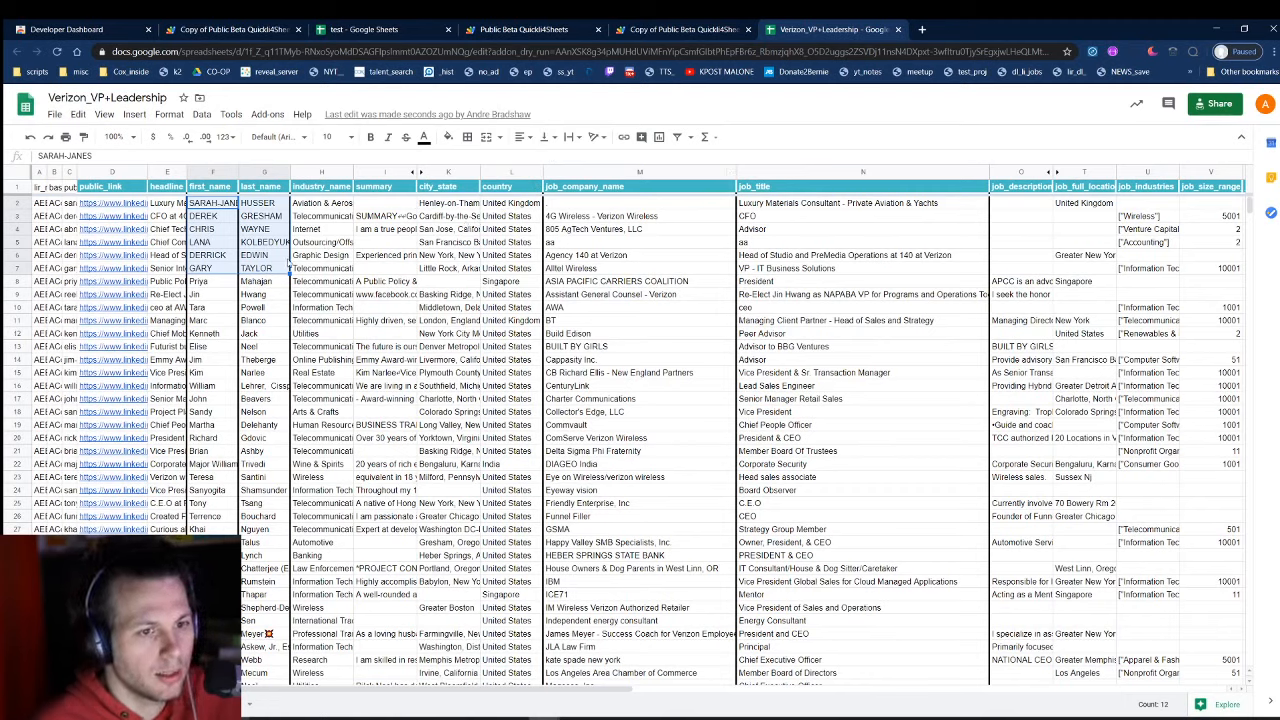
# - Search the web for "ascii accented e" and look up the ASCII code of the letter e with acute accent
pyautogui.click(922, 29)
pyautogui.write('ACI')
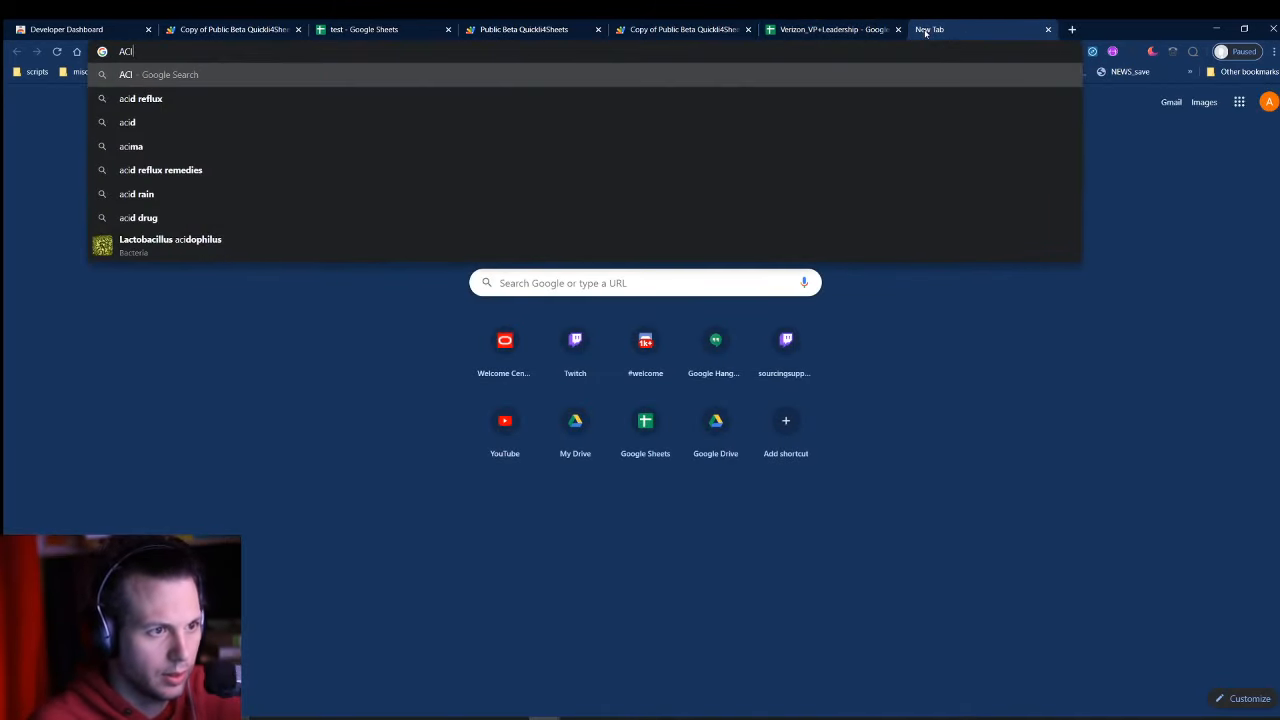
pyautogui.press('BackSpace')
pyautogui.press('BackSpace')
pyautogui.write('SC')
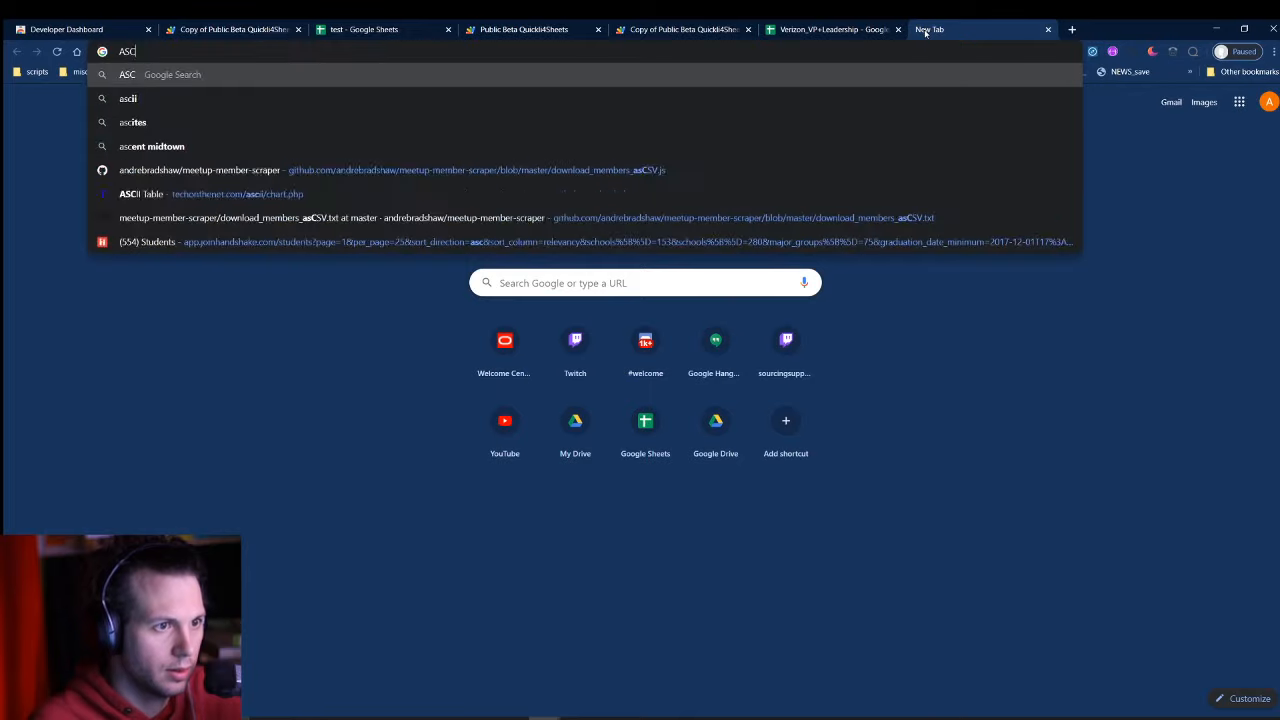
pyautogui.write('II accented')
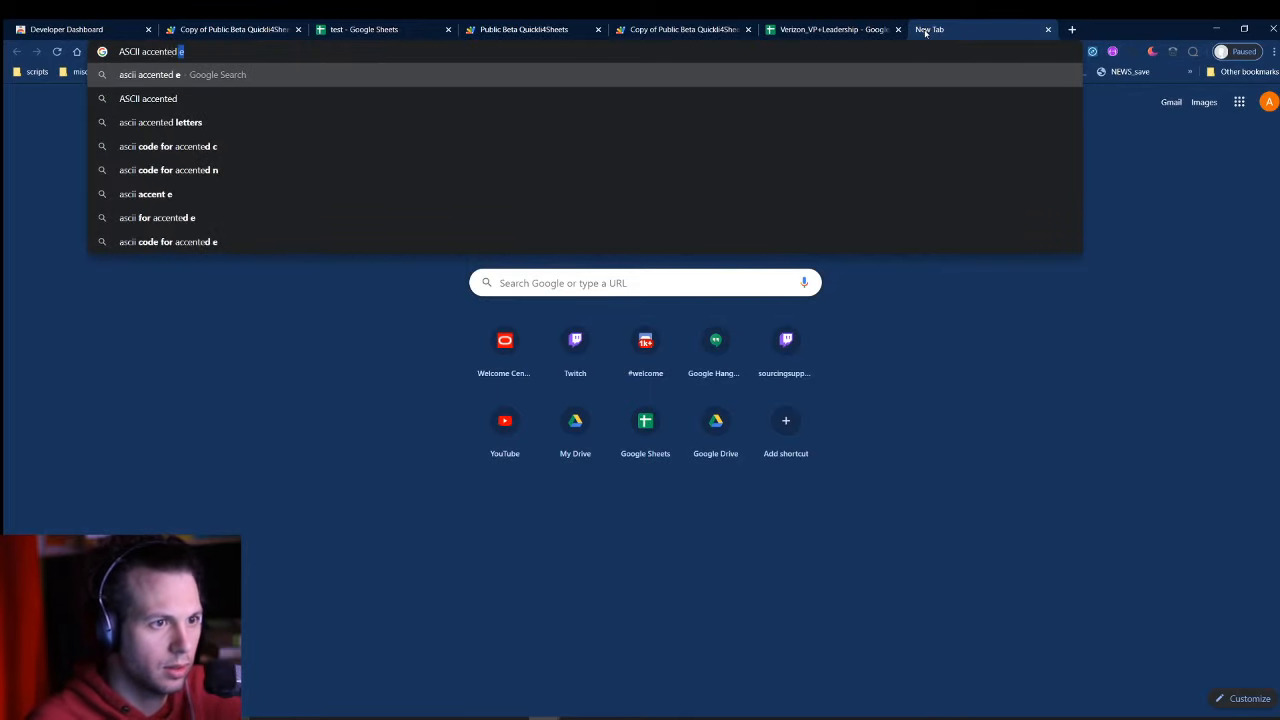
pyautogui.press('Return')
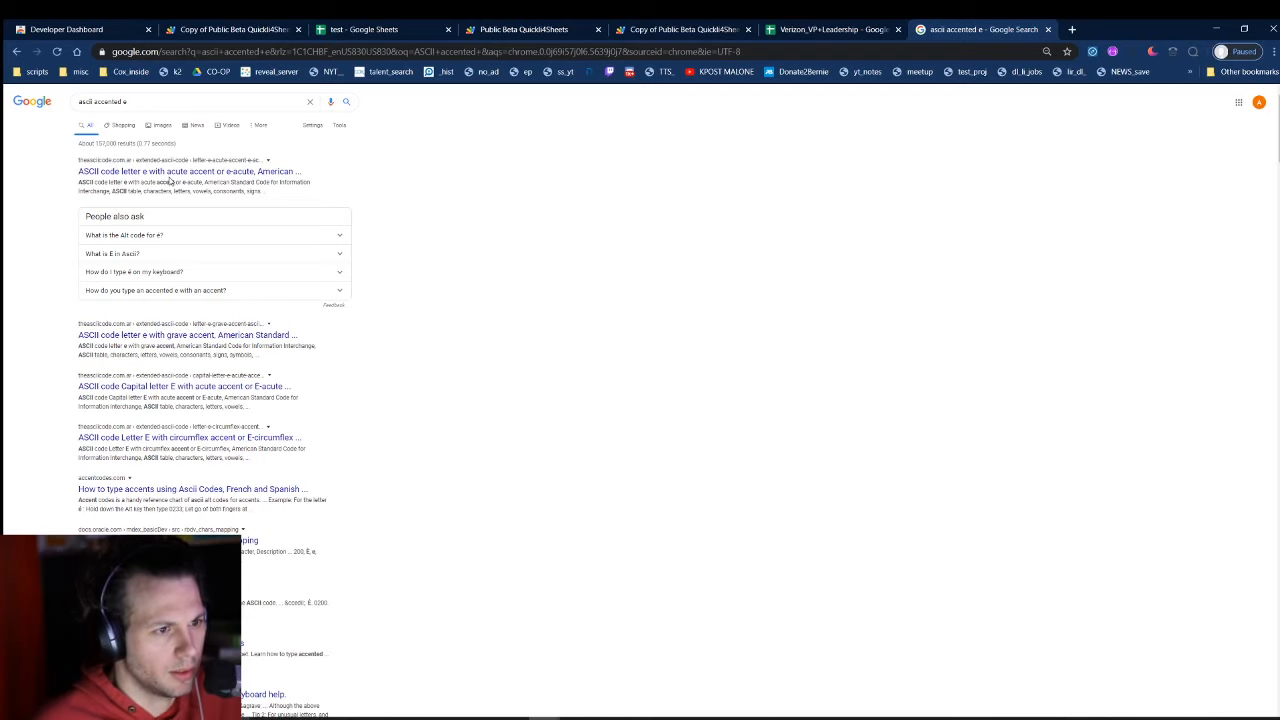
pyautogui.click(165, 173)
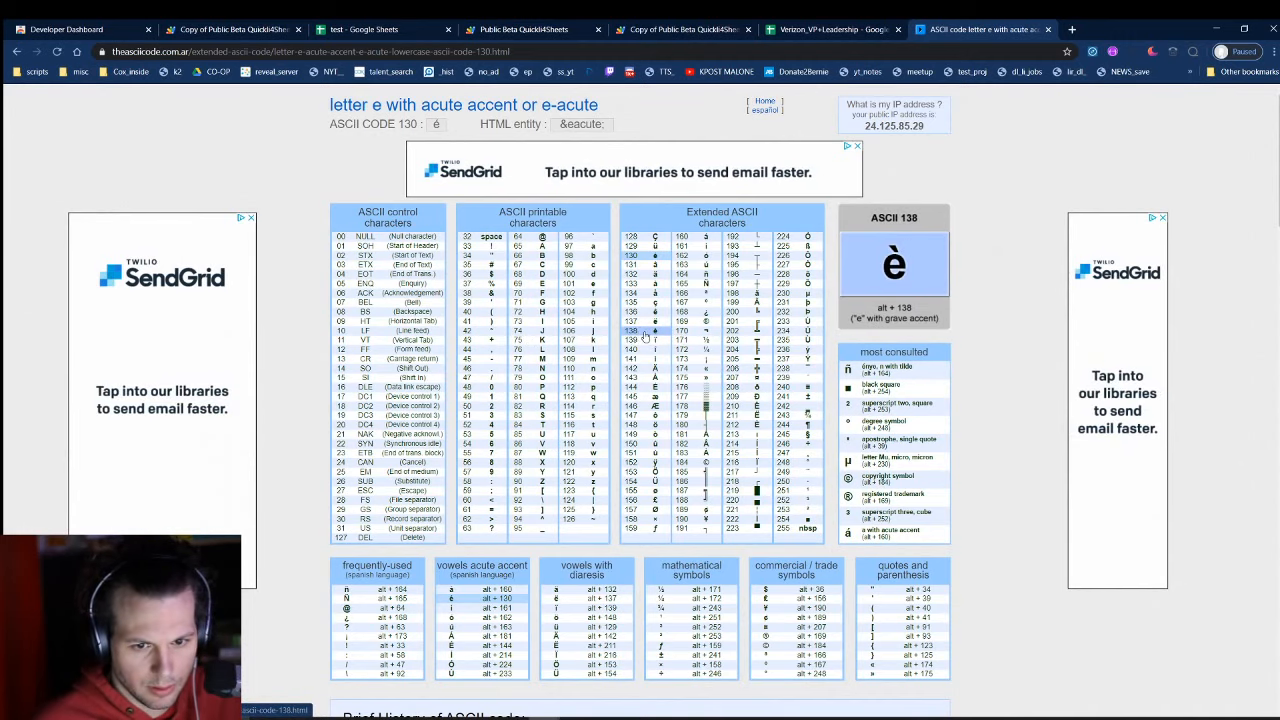
pyautogui.scroll(-2, 645, 360)
pyautogui.scroll(2, 634, 428)
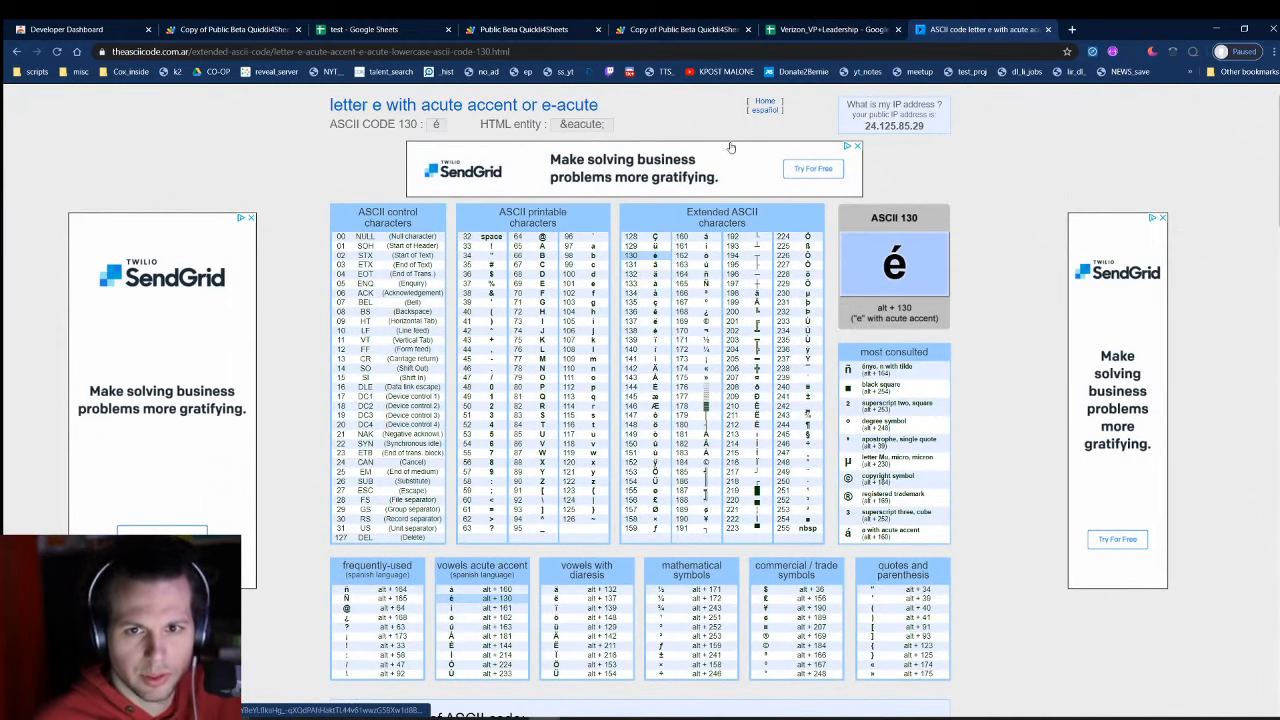
# - Return to the Verizon_VP+Leadership sheet and replace the final letter of the last name in row 4 with the code &#130
pyautogui.click(822, 30)
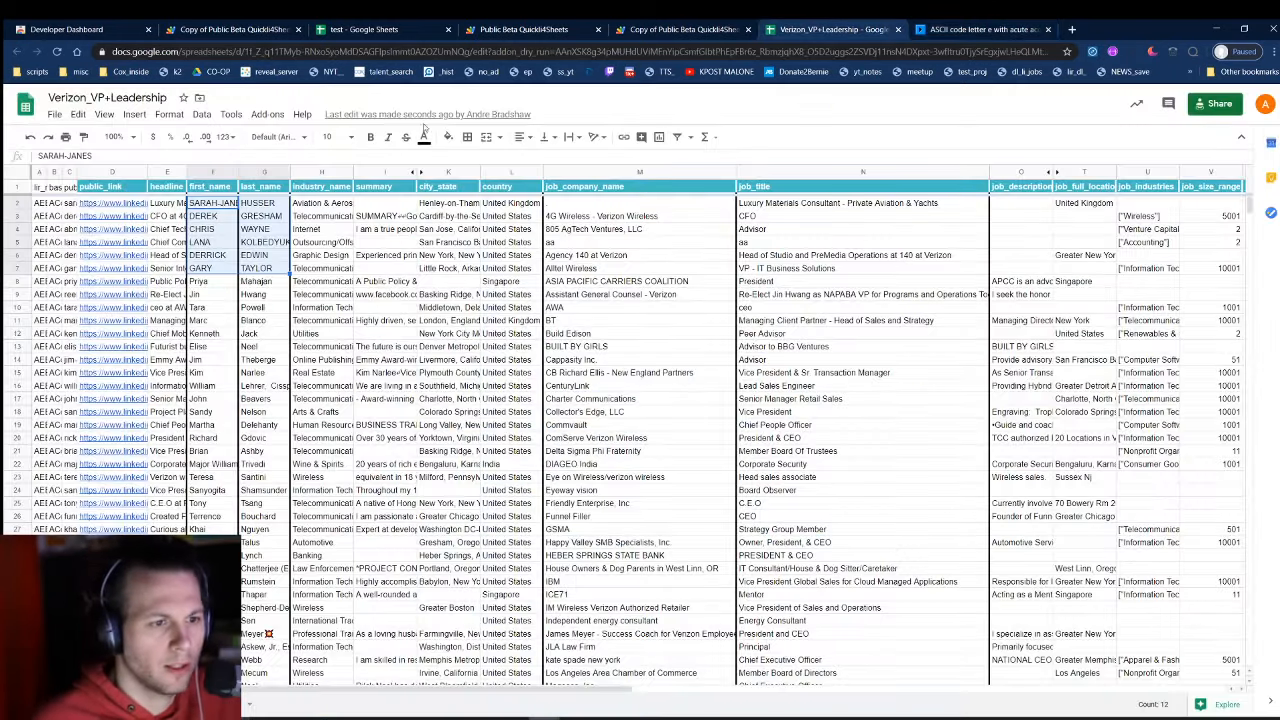
pyautogui.click(275, 283)
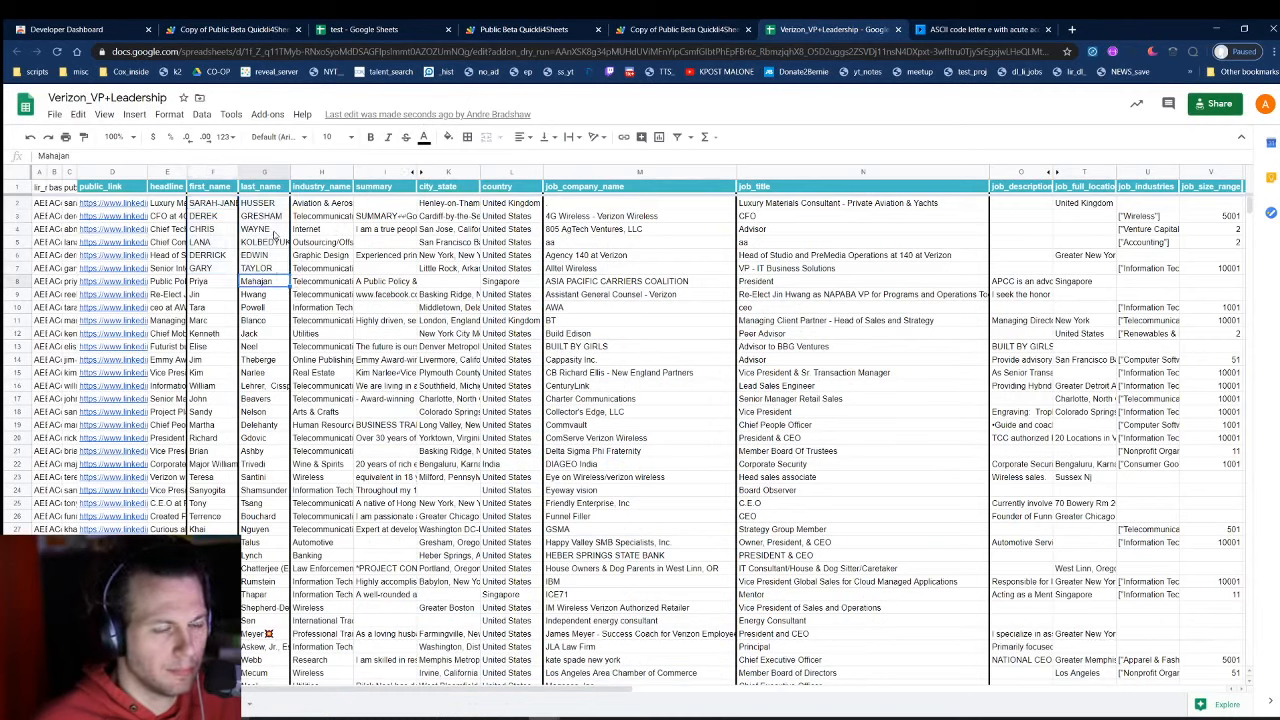
pyautogui.doubleClick(273, 231)
pyautogui.doubleClick(271, 230)
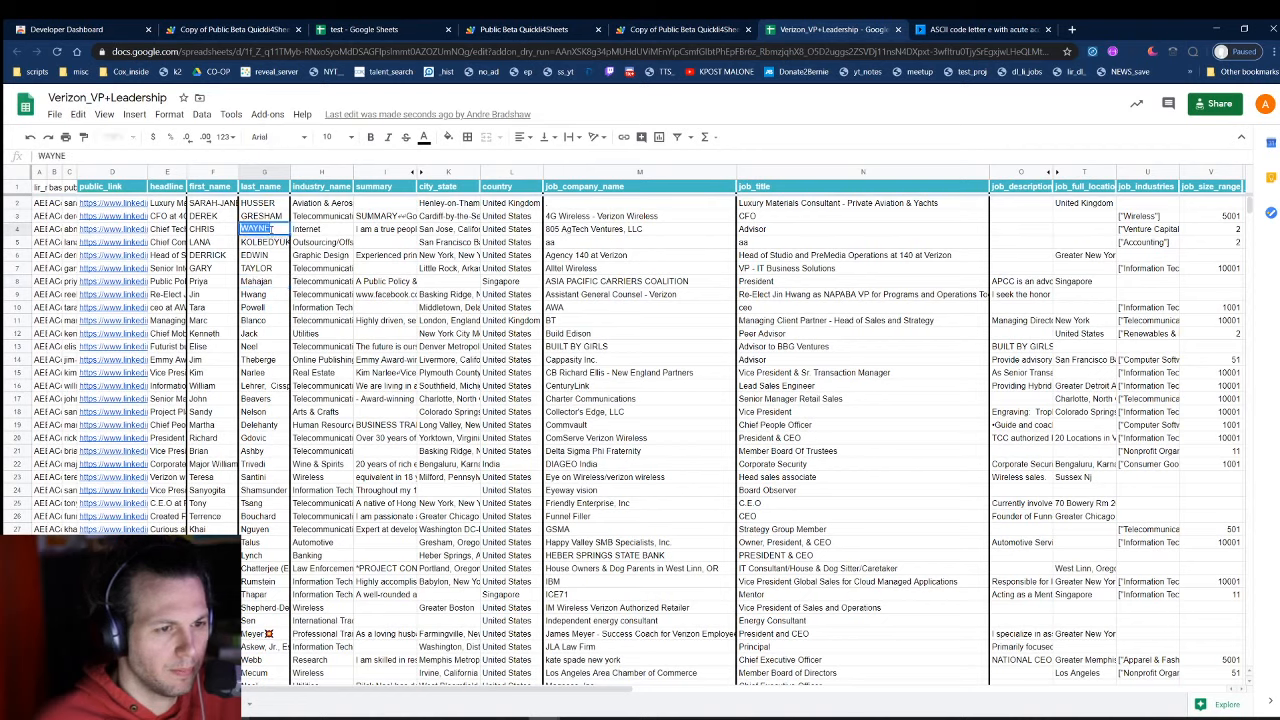
pyautogui.click(281, 230)
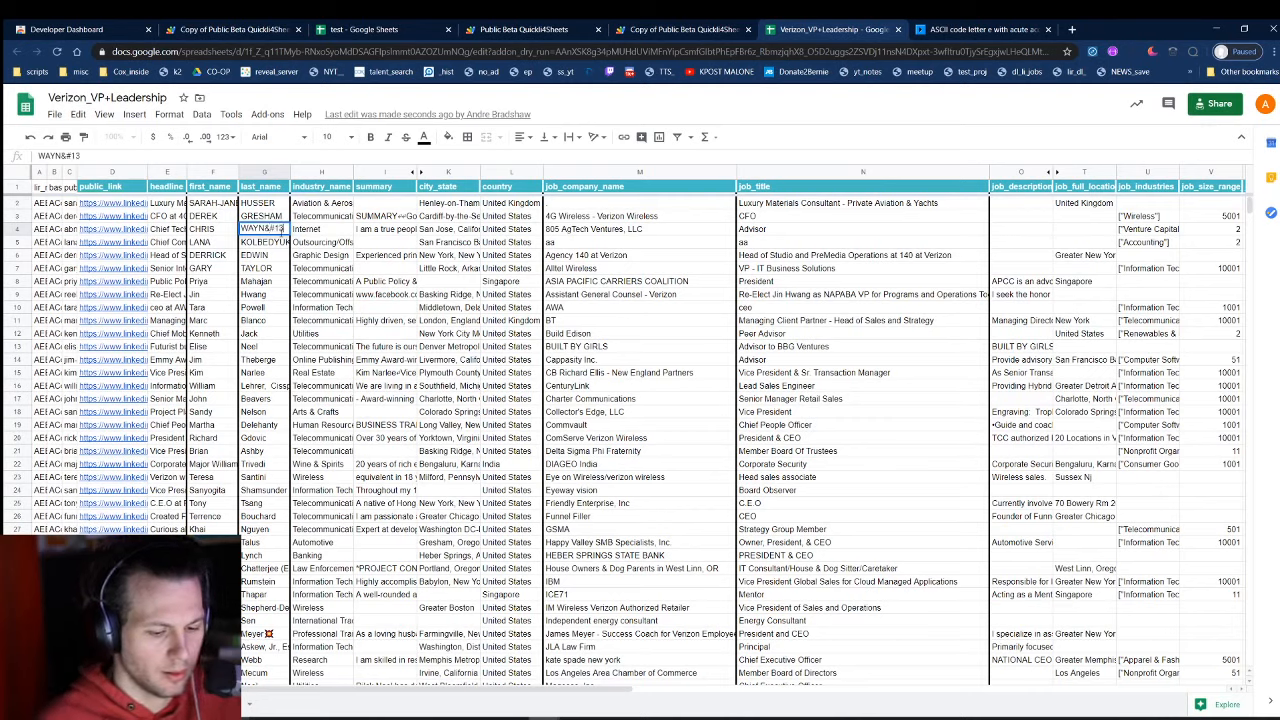
pyautogui.click(377, 245)
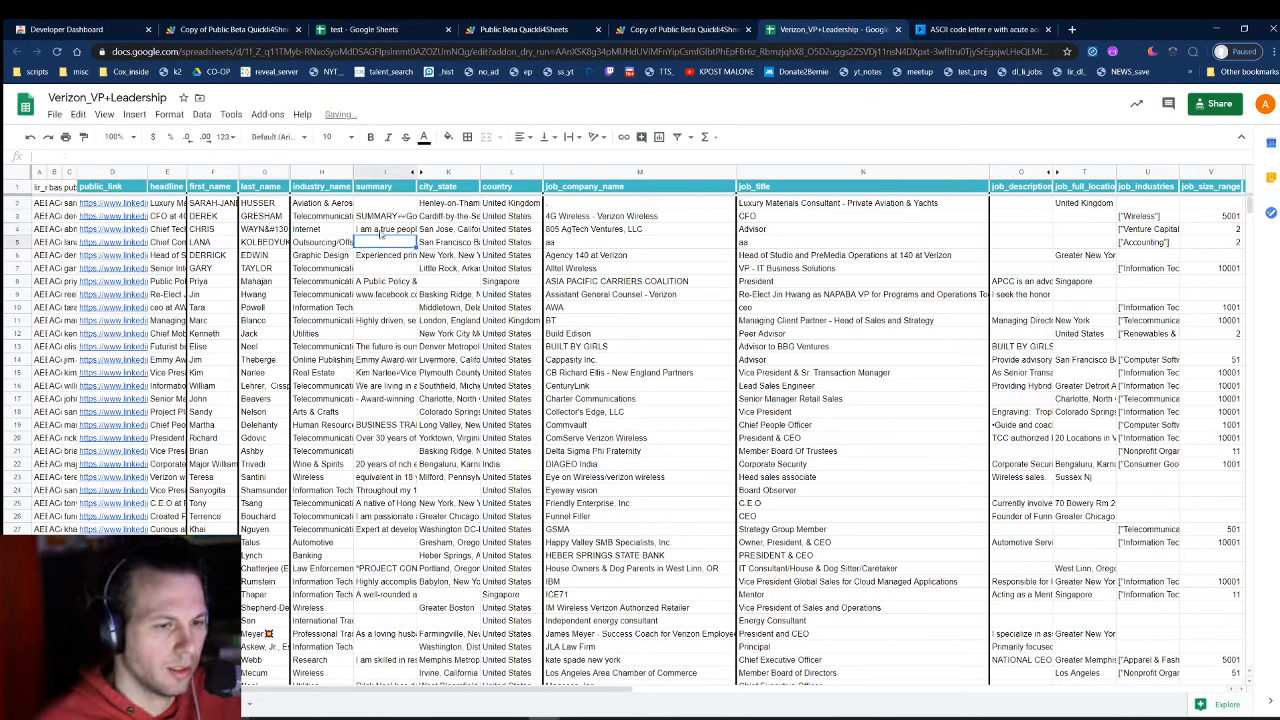
# - Apply the add-on's Fix Name Case formatting to all entries in the first_name and last_name columns
pyautogui.moveTo(272, 205); pyautogui.dragTo(213, 287)
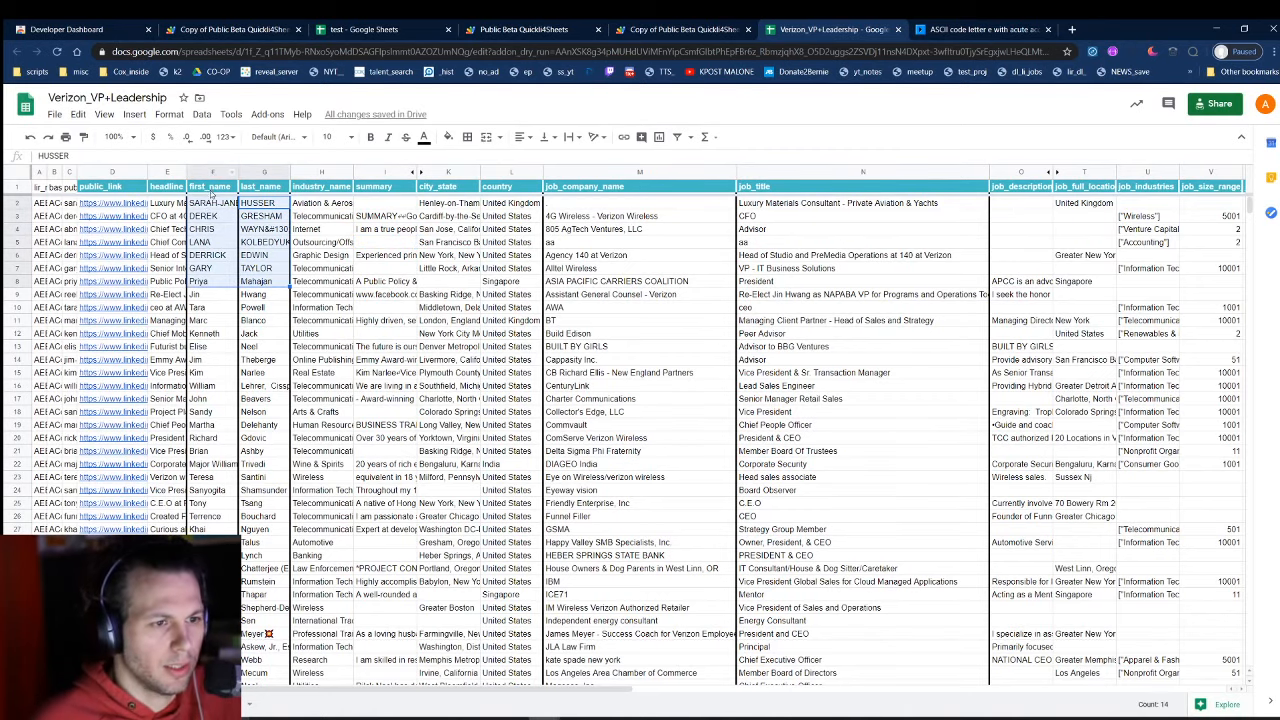
pyautogui.hotkey('ctrl', 'shift', 'Down')
pyautogui.scroll(12, 476, 362)
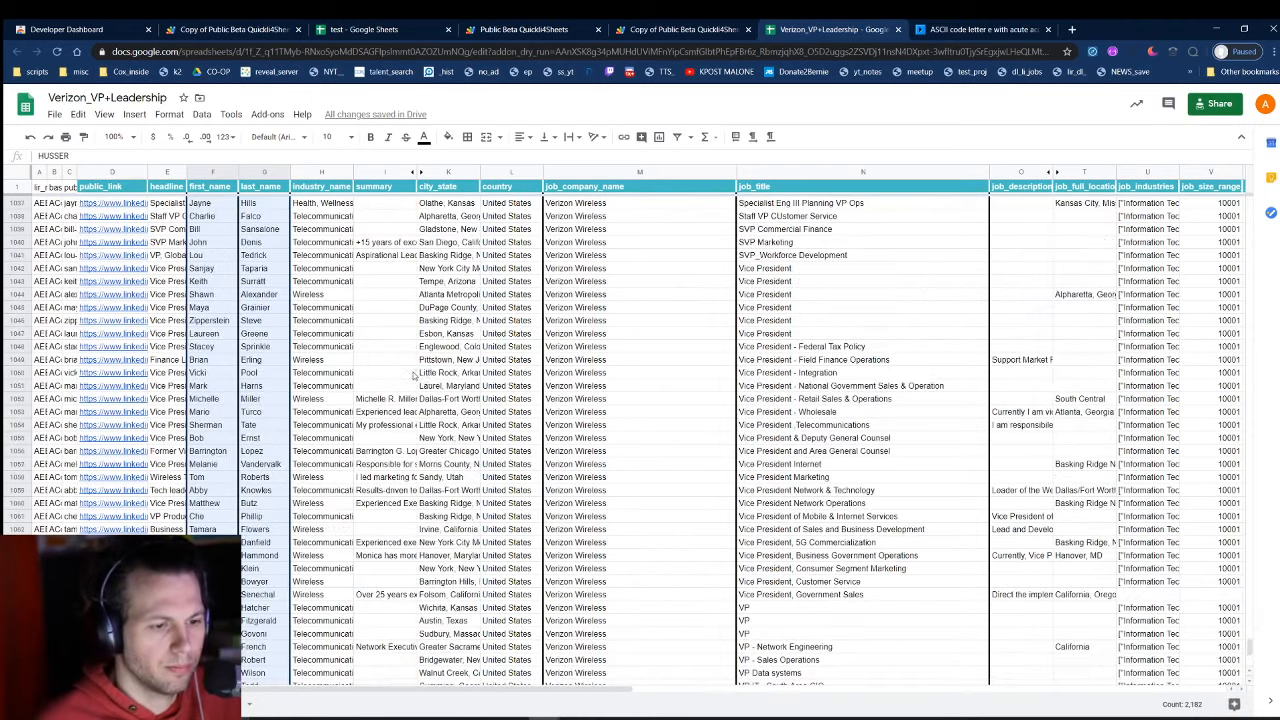
pyautogui.scroll(15, 476, 362)
pyautogui.hscroll(5, 476, 362)
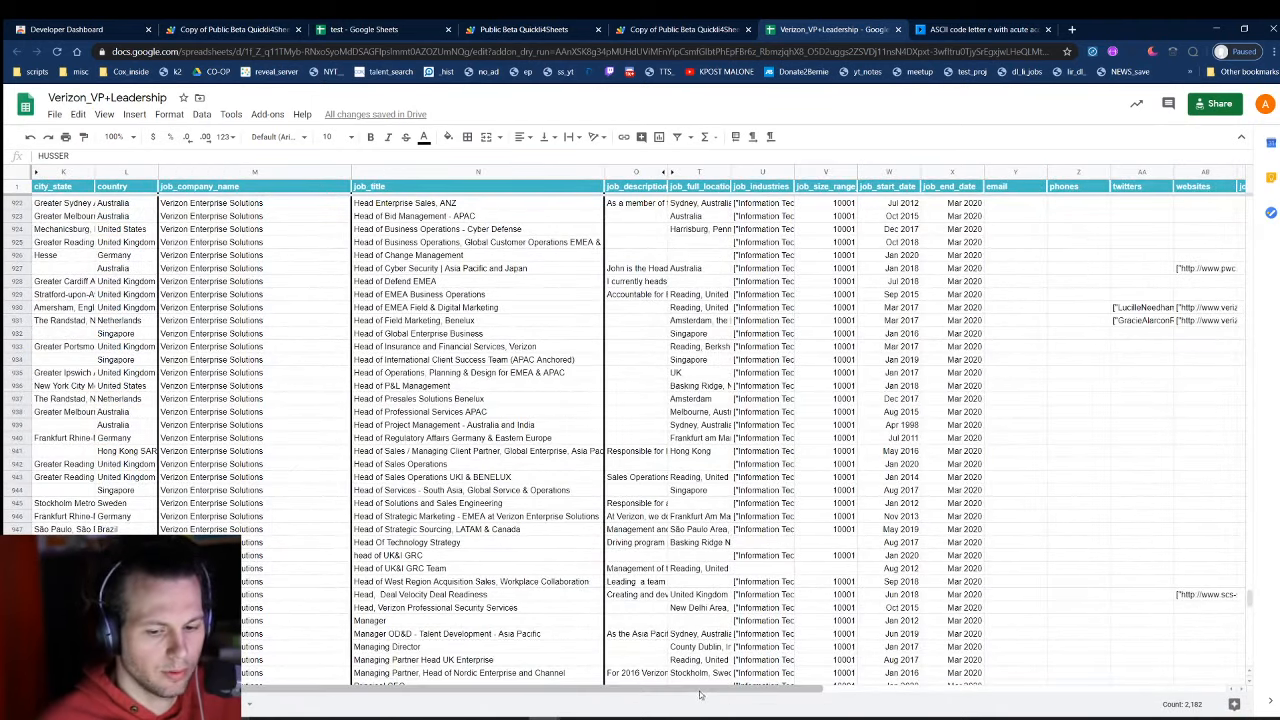
pyautogui.scroll(9, 415, 262)
pyautogui.hscroll(-5, 415, 262)
pyautogui.scroll(8, 357, 328)
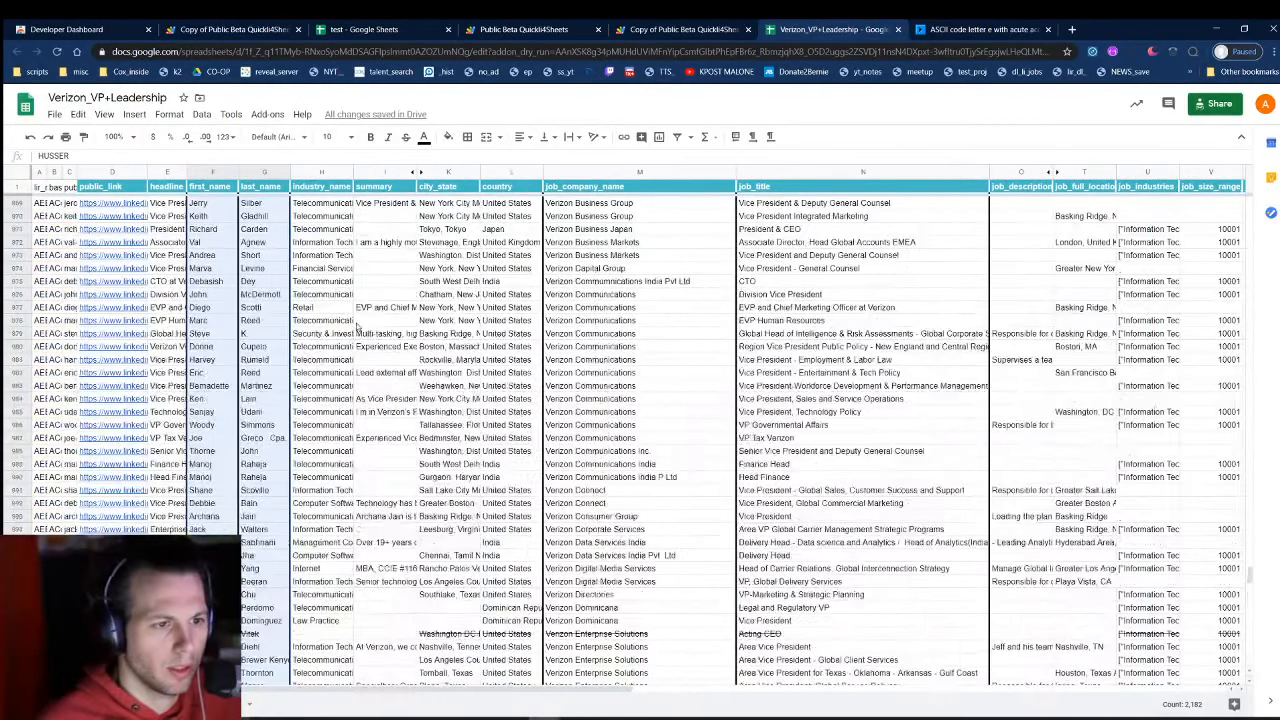
pyautogui.scroll(20, 357, 323)
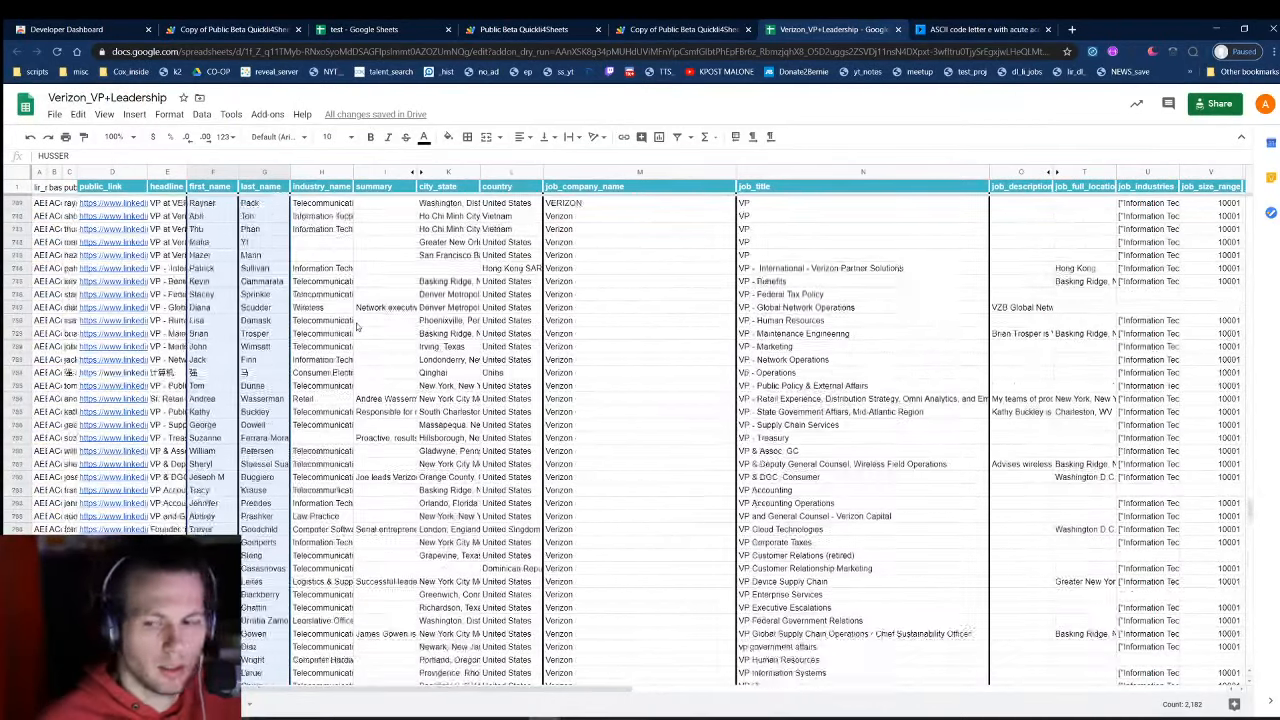
pyautogui.moveTo(1248, 510); pyautogui.dragTo(1249, 200)
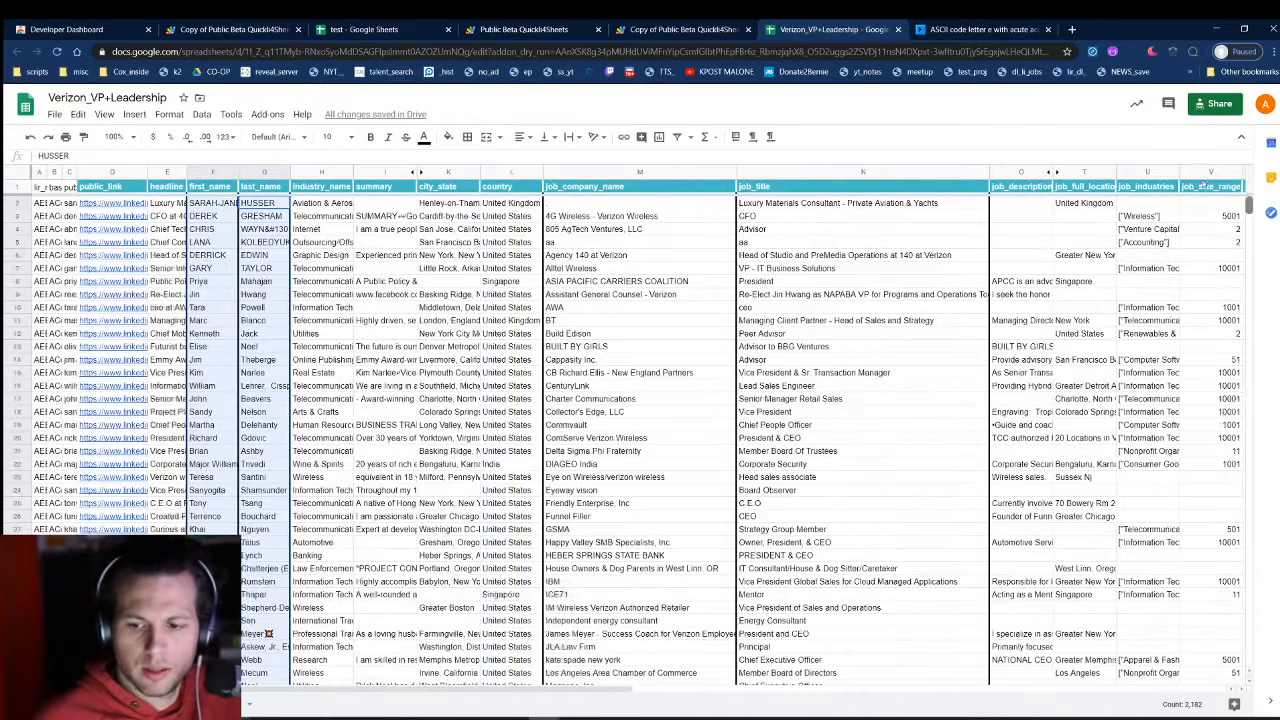
pyautogui.click(231, 114)
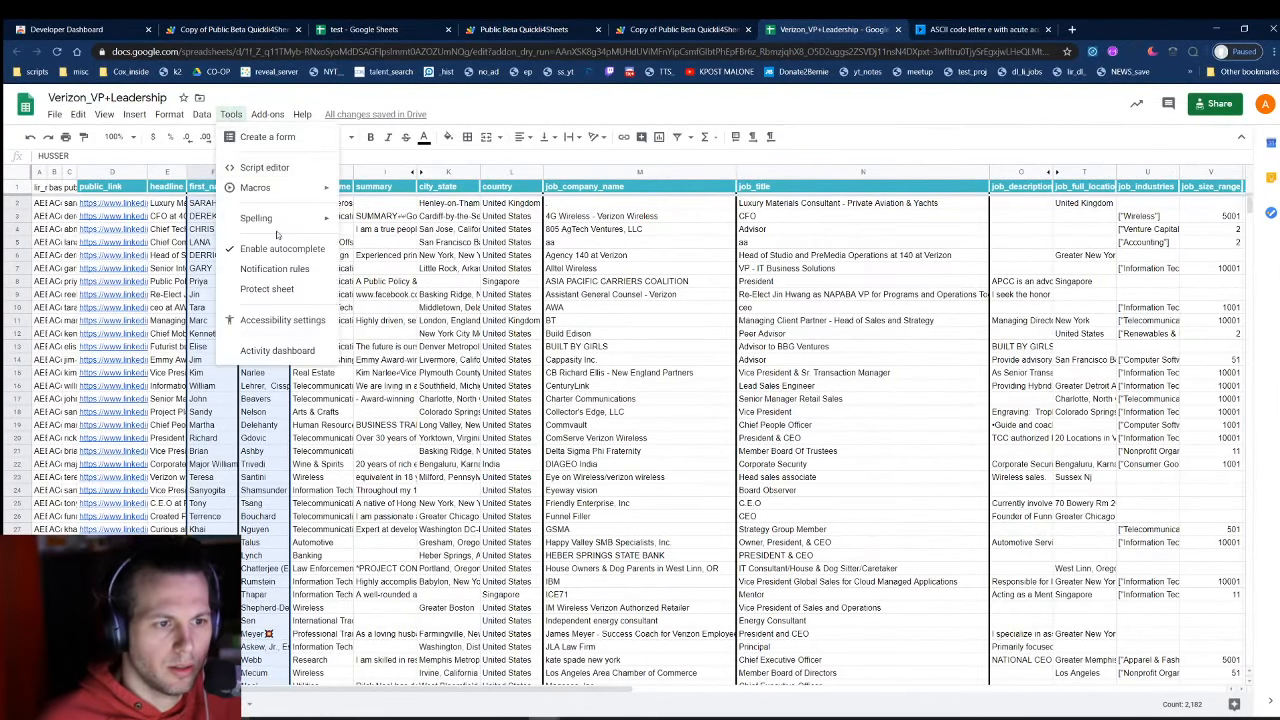
pyautogui.click(268, 114)
pyautogui.moveTo(302, 170)
pyautogui.moveTo(525, 176)
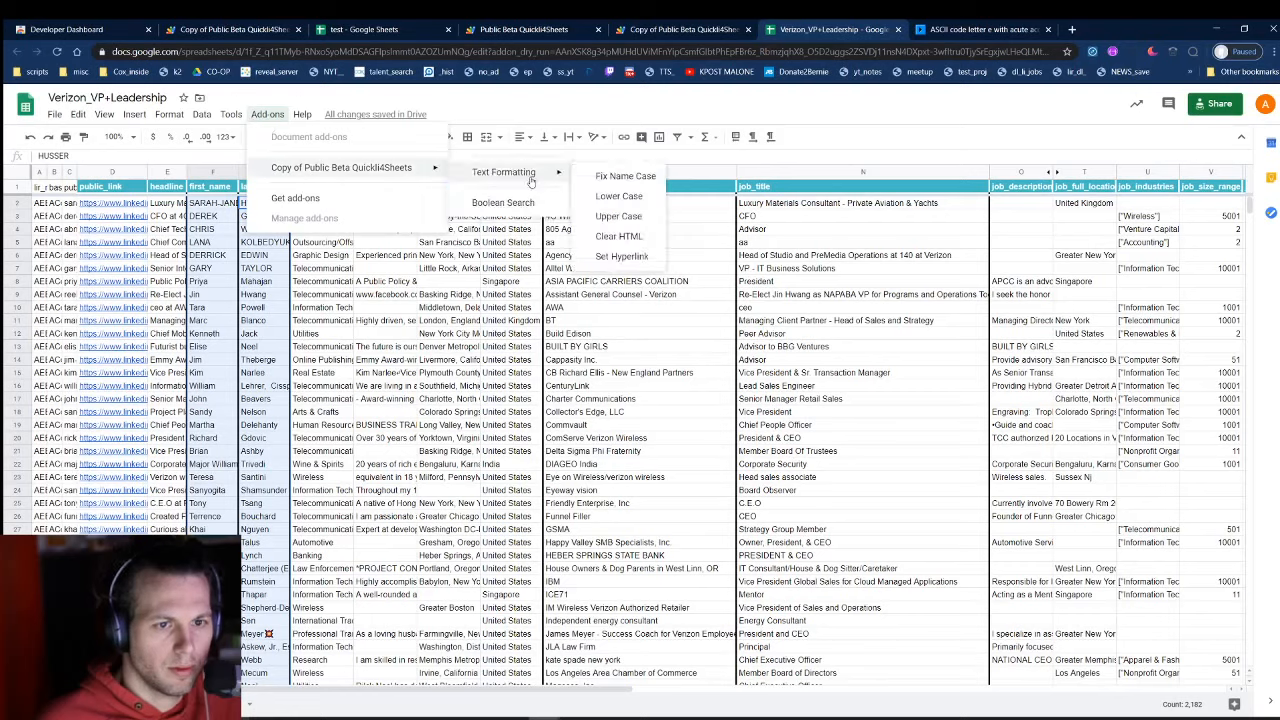
pyautogui.click(564, 196)
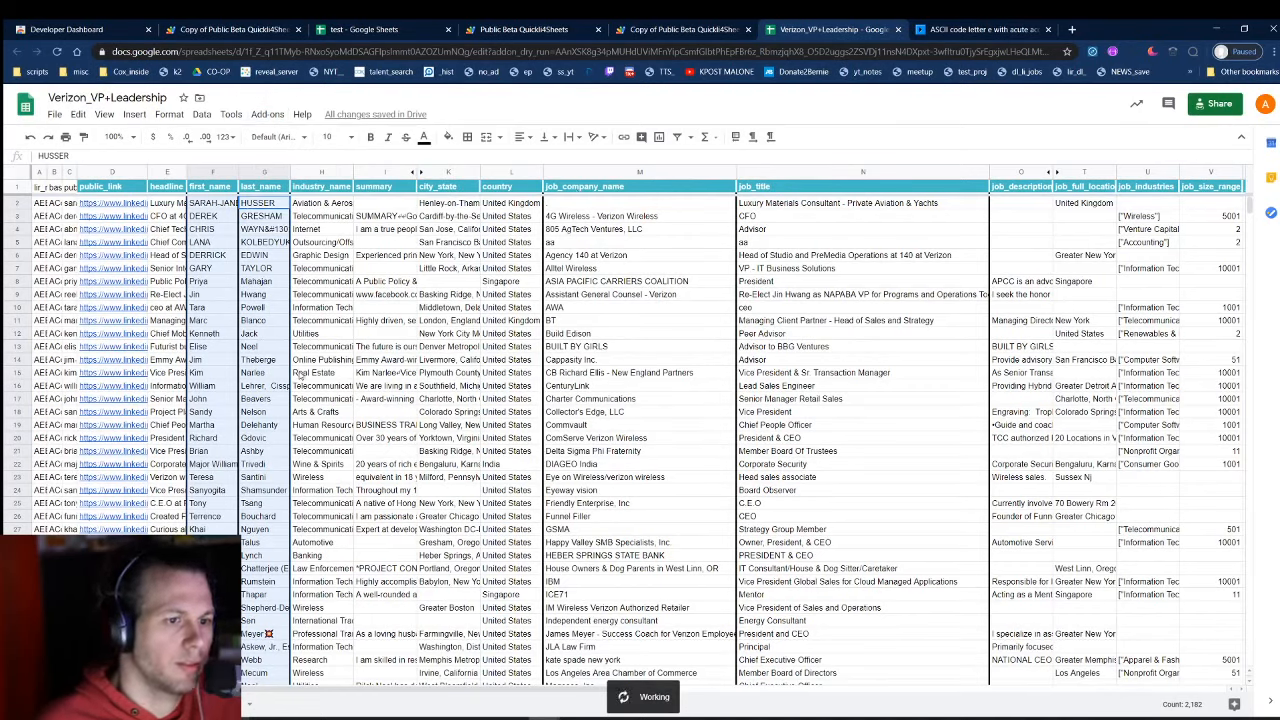
# - Replace the unreadable last character of the last name in row 4 with "e"
pyautogui.click(272, 244)
pyautogui.click(268, 232)
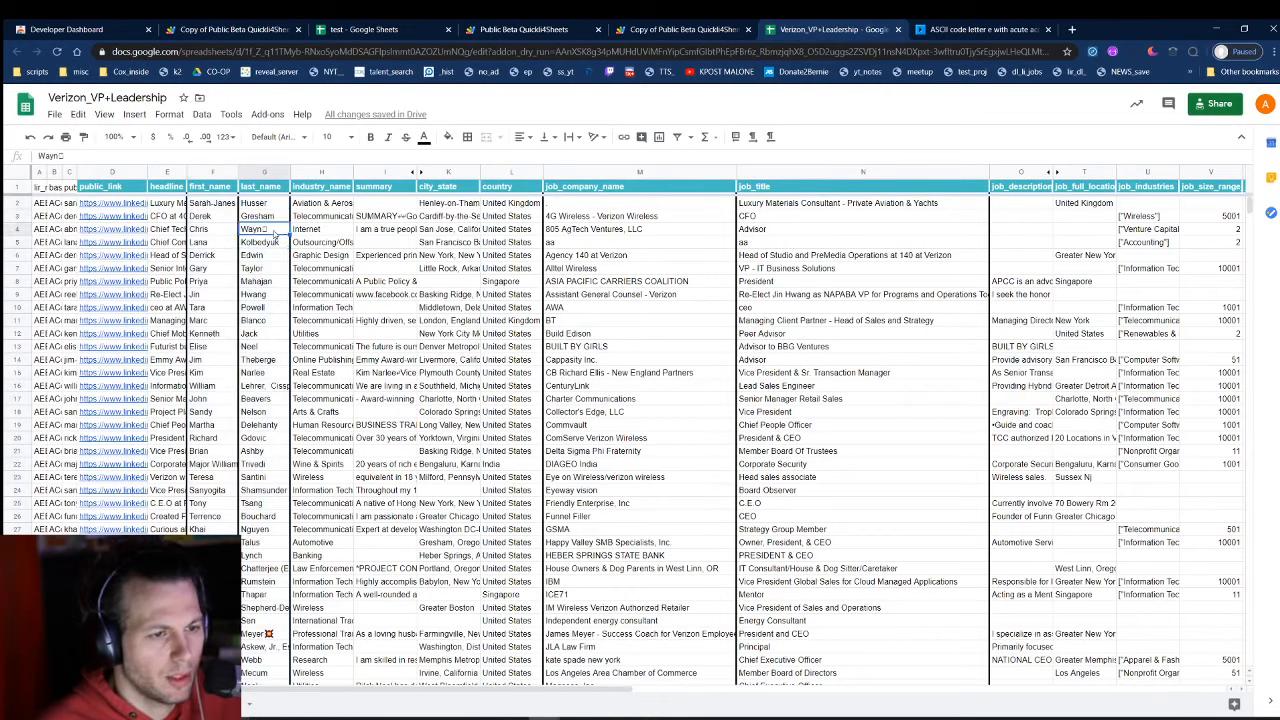
pyautogui.moveTo(59, 157); pyautogui.dragTo(91, 160)
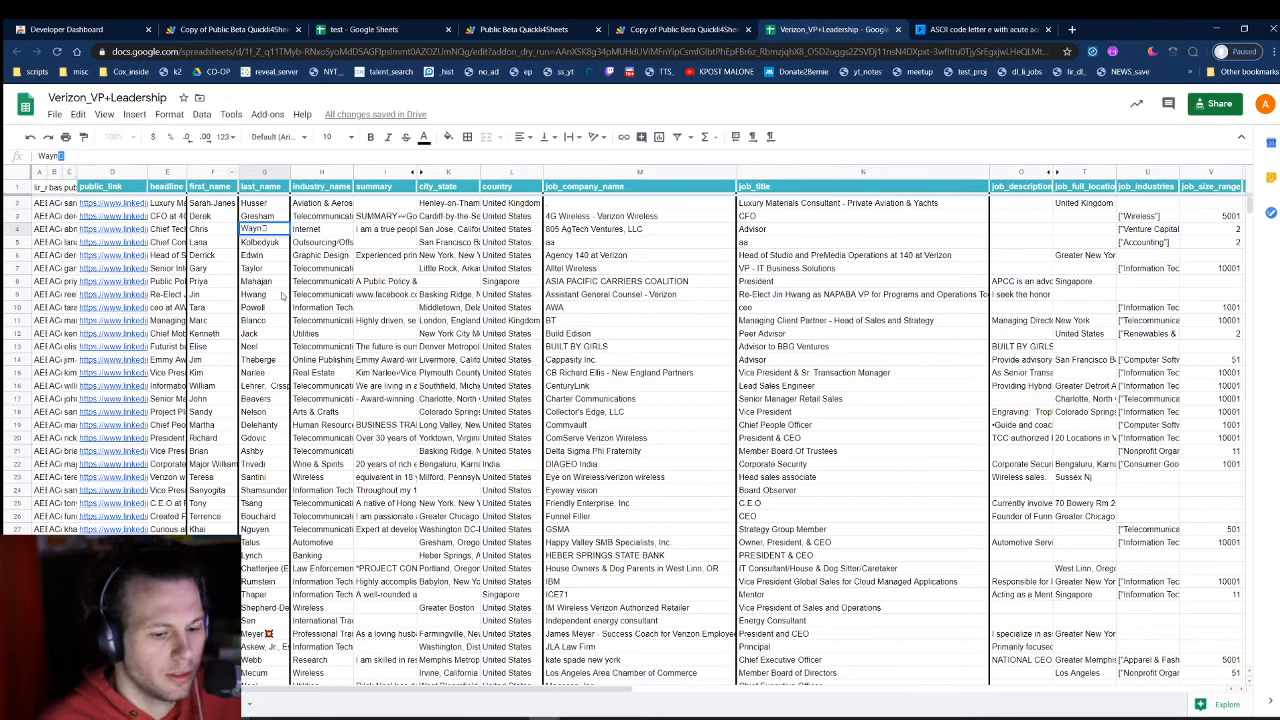
pyautogui.write('e')
pyautogui.press('Return')
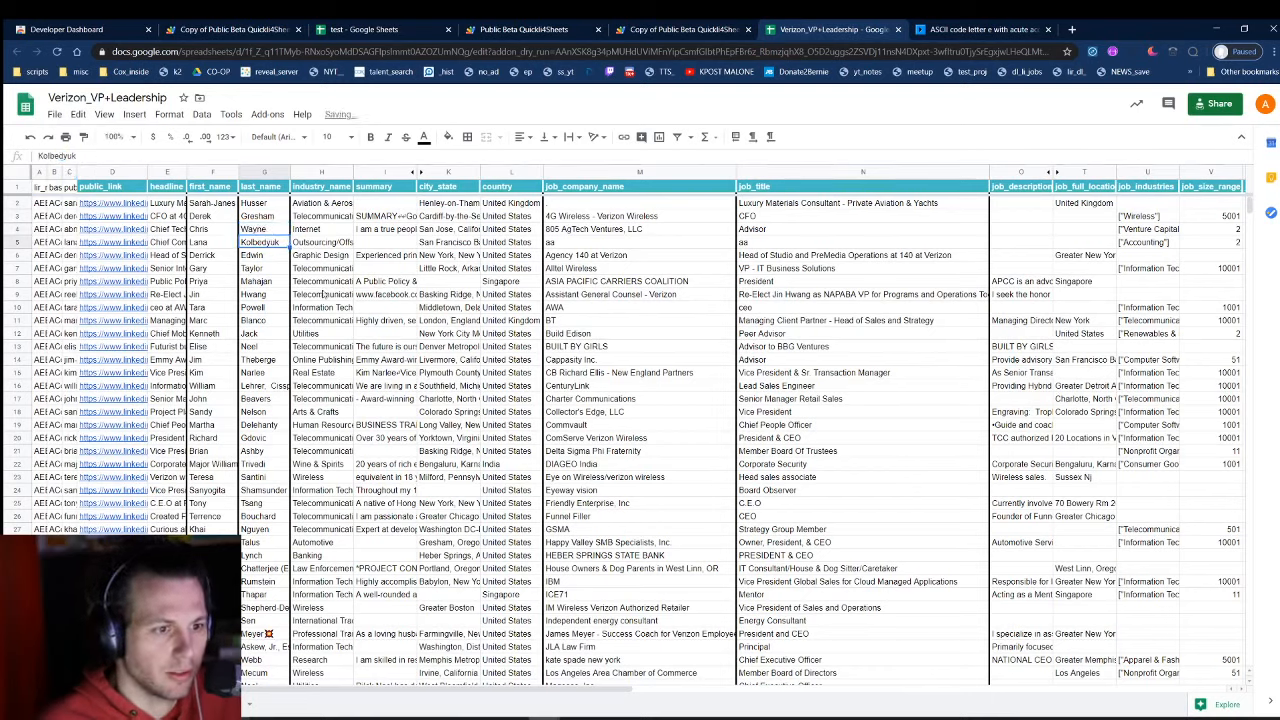
pyautogui.click(268, 229)
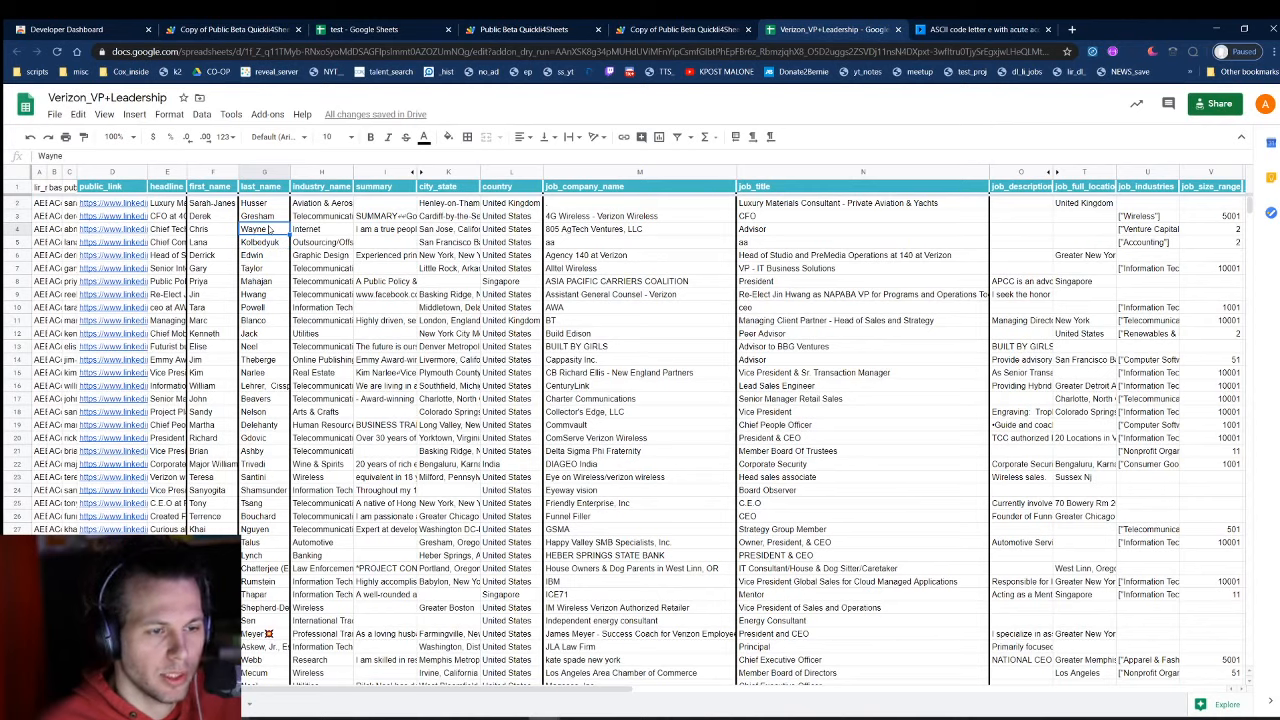
pyautogui.moveTo(213, 204); pyautogui.dragTo(278, 312)
pyautogui.click(633, 309)
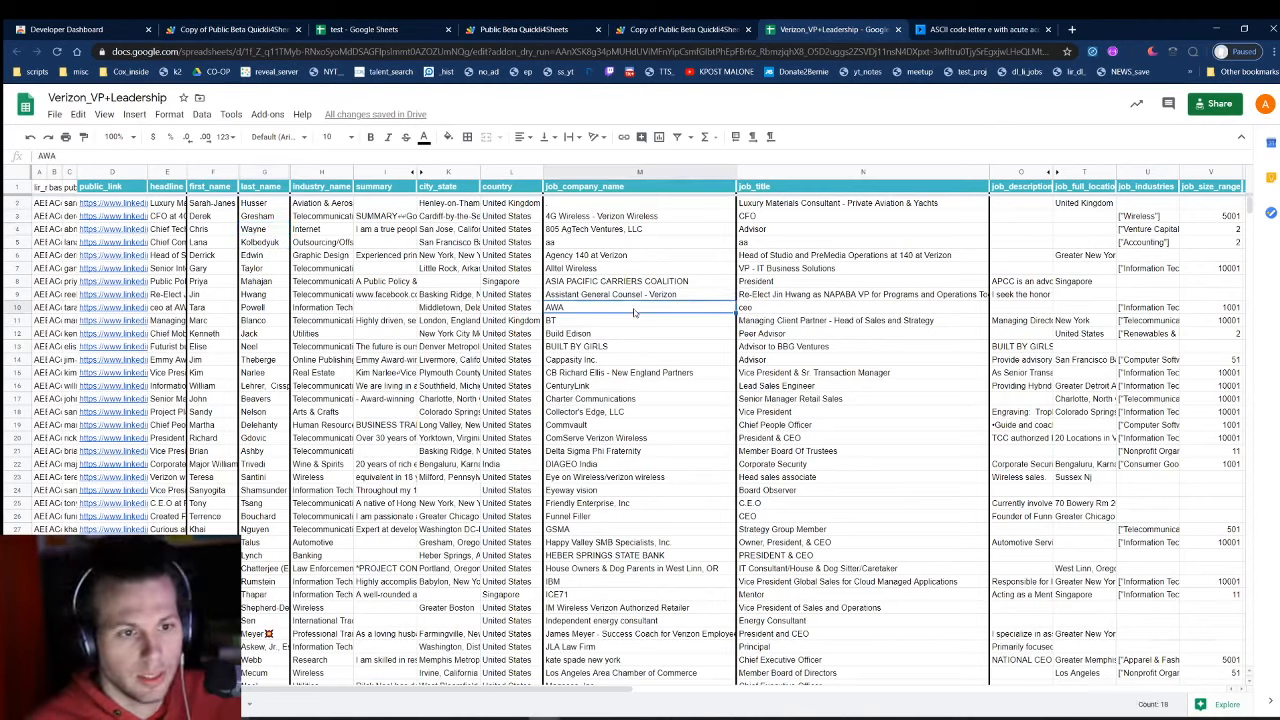
# - Convert the LinkedIn link formulas in the entire public_link column to plain values
pyautogui.moveTo(112, 204); pyautogui.dragTo(141, 413)
pyautogui.hotkey('ctrl', 'shift', 'Down')
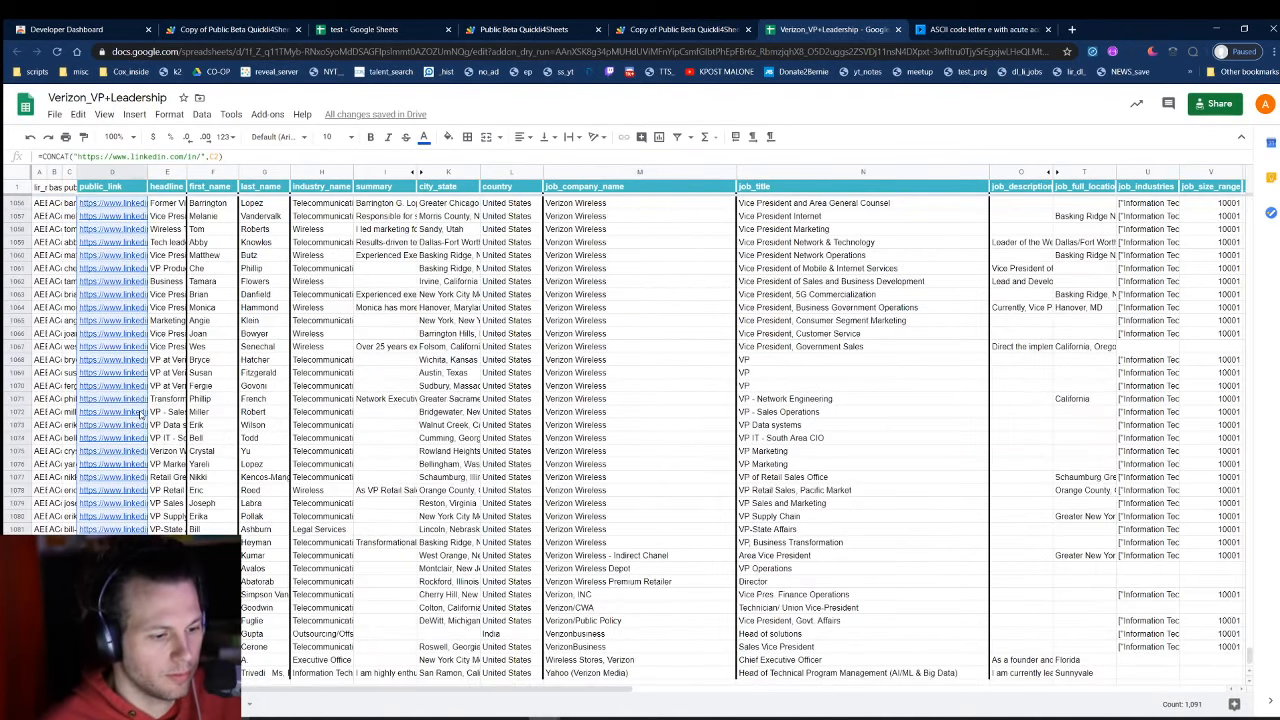
pyautogui.scroll(10, 160, 420)
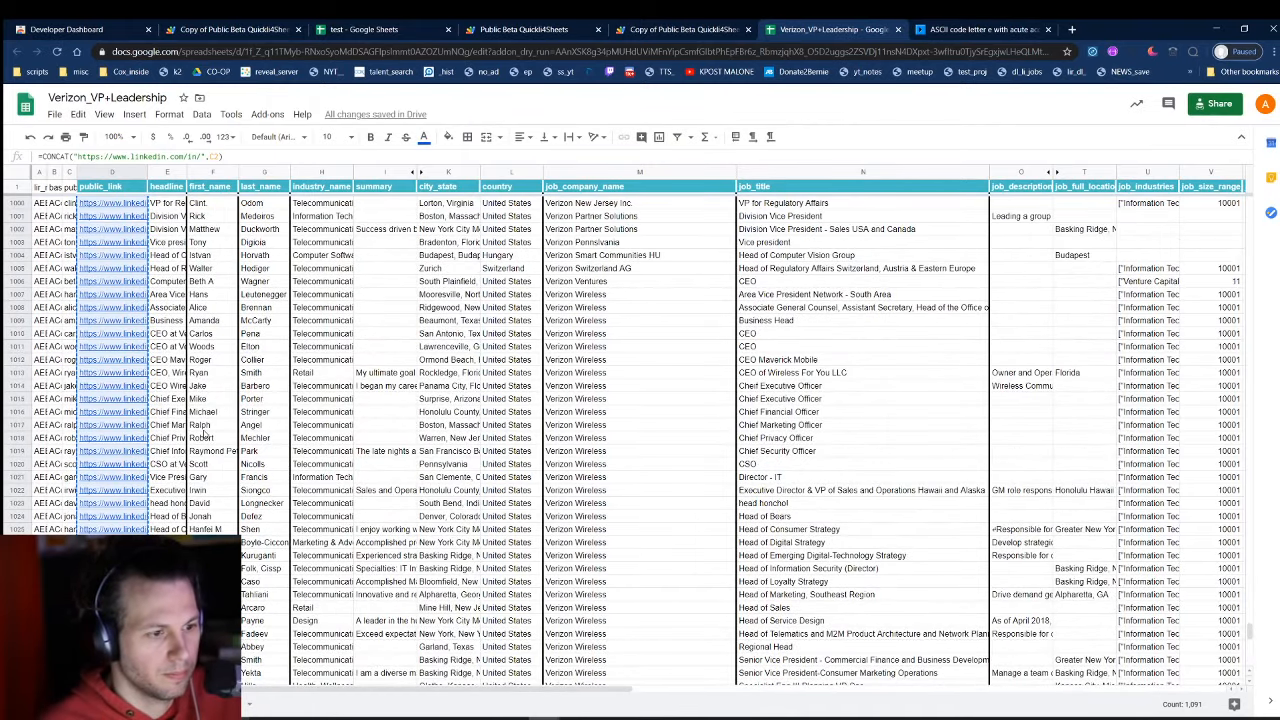
pyautogui.hotkey('ctrl', 'shift', 'v')
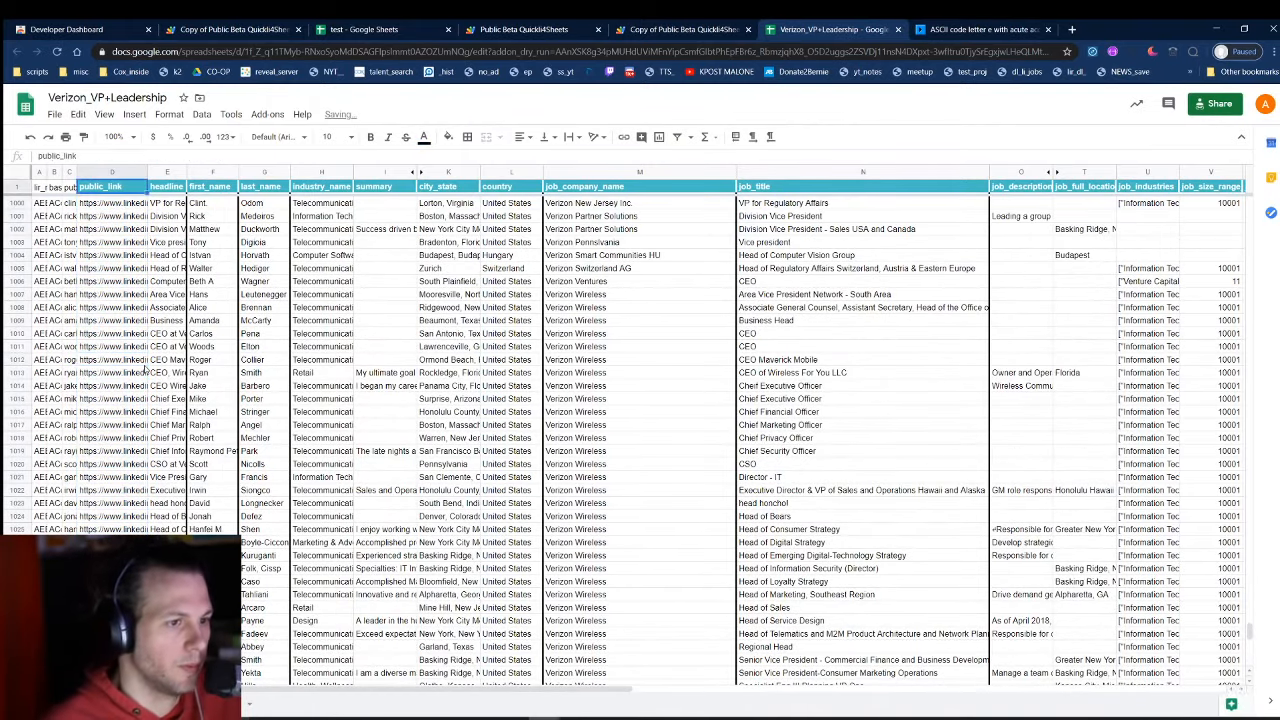
# - Apply the add-on's Set Hyperlink formatting to all LinkedIn links in the public_link column
pyautogui.scroll(-10, 140, 371)
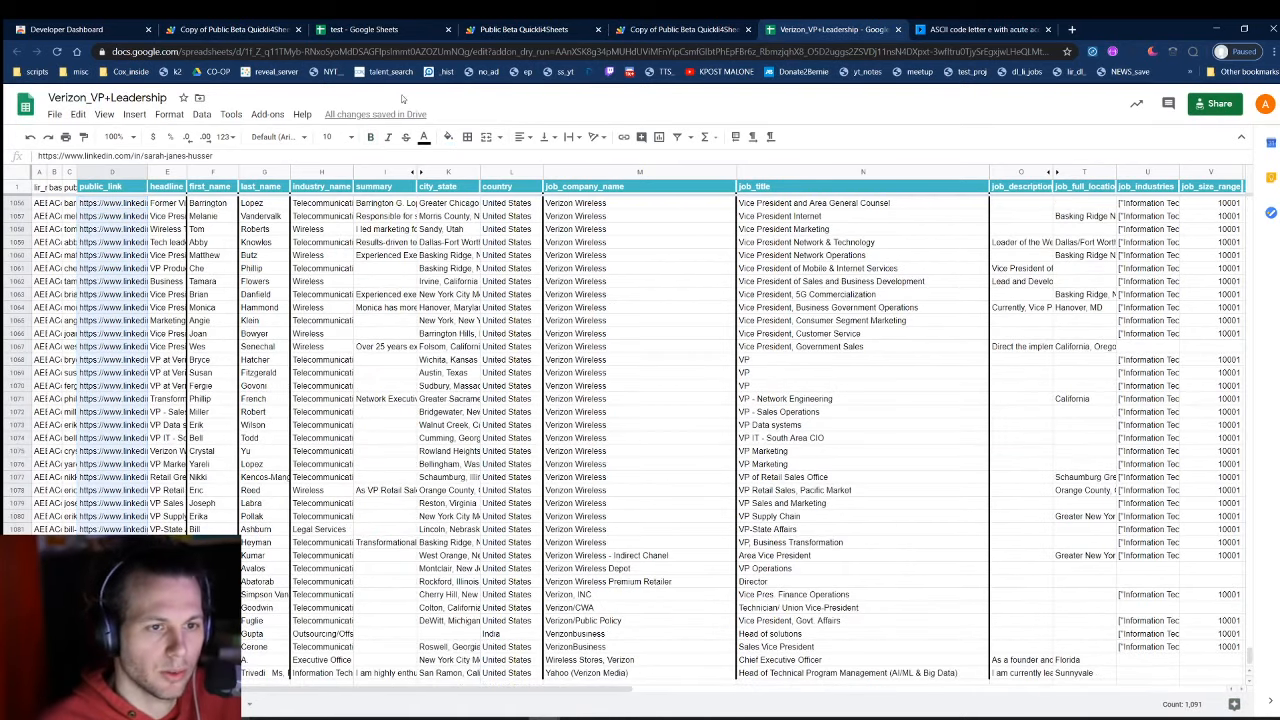
pyautogui.click(270, 115)
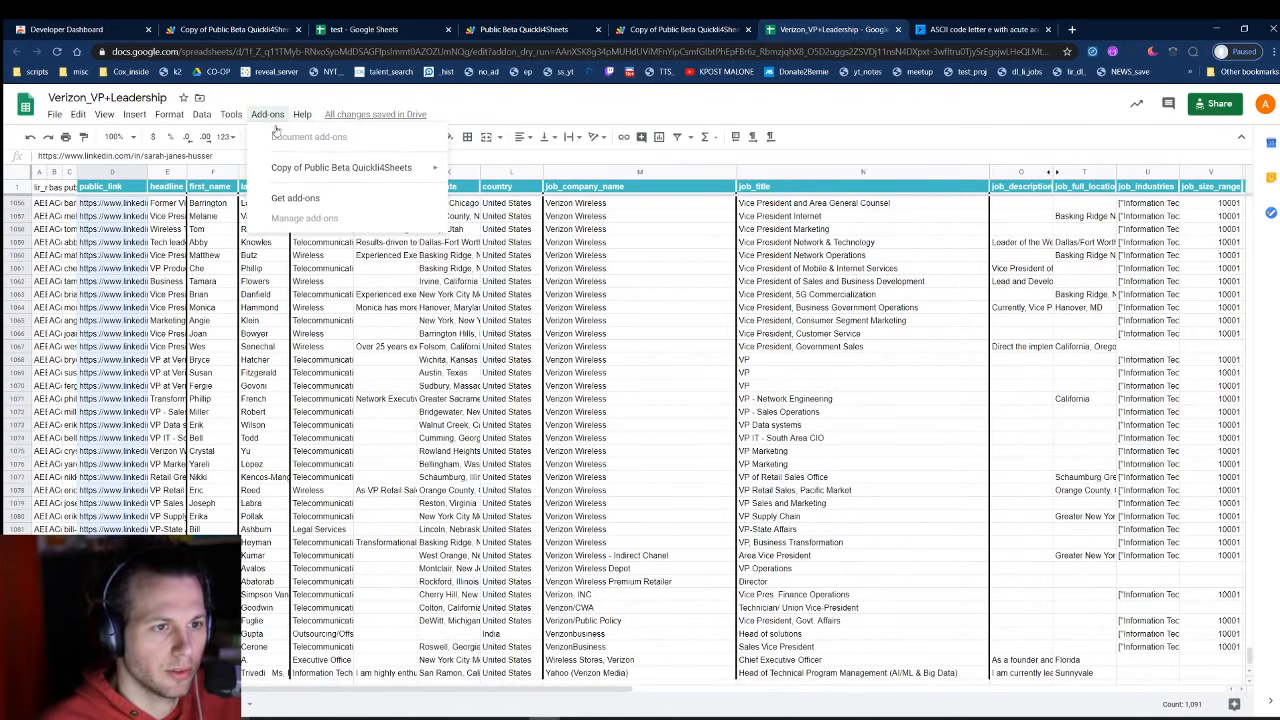
pyautogui.moveTo(305, 168)
pyautogui.moveTo(514, 177)
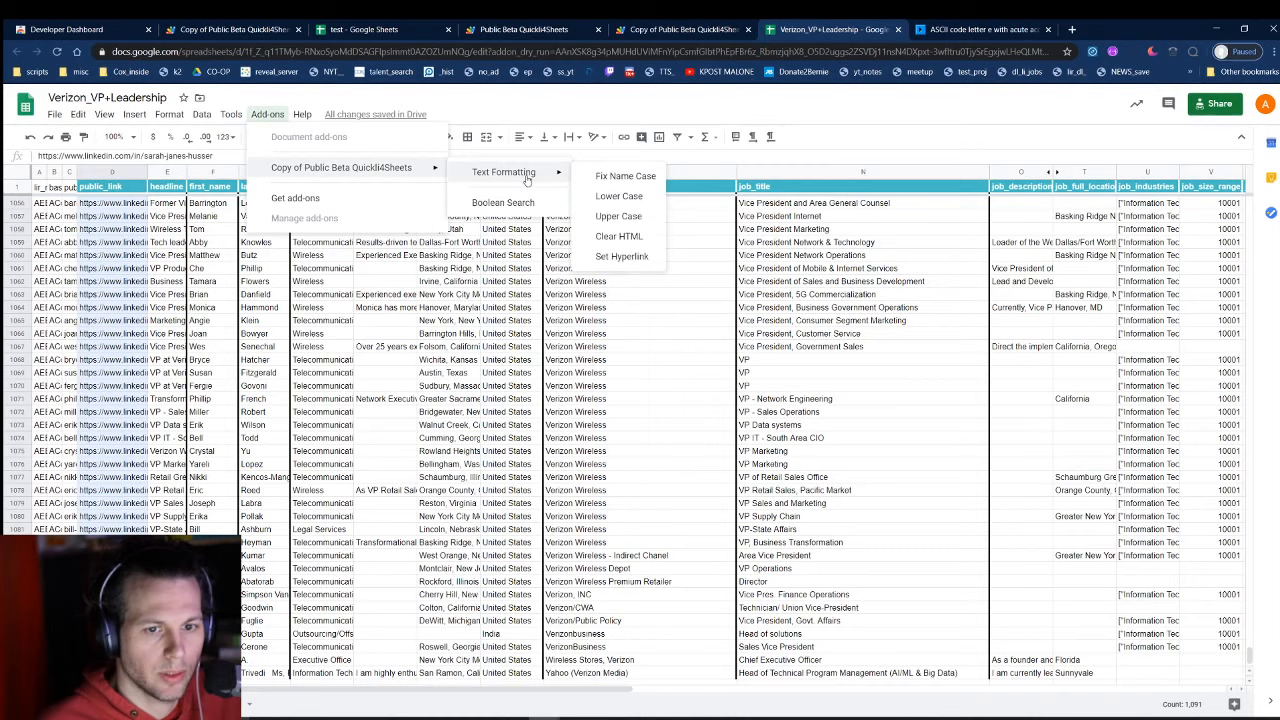
pyautogui.click(621, 258)
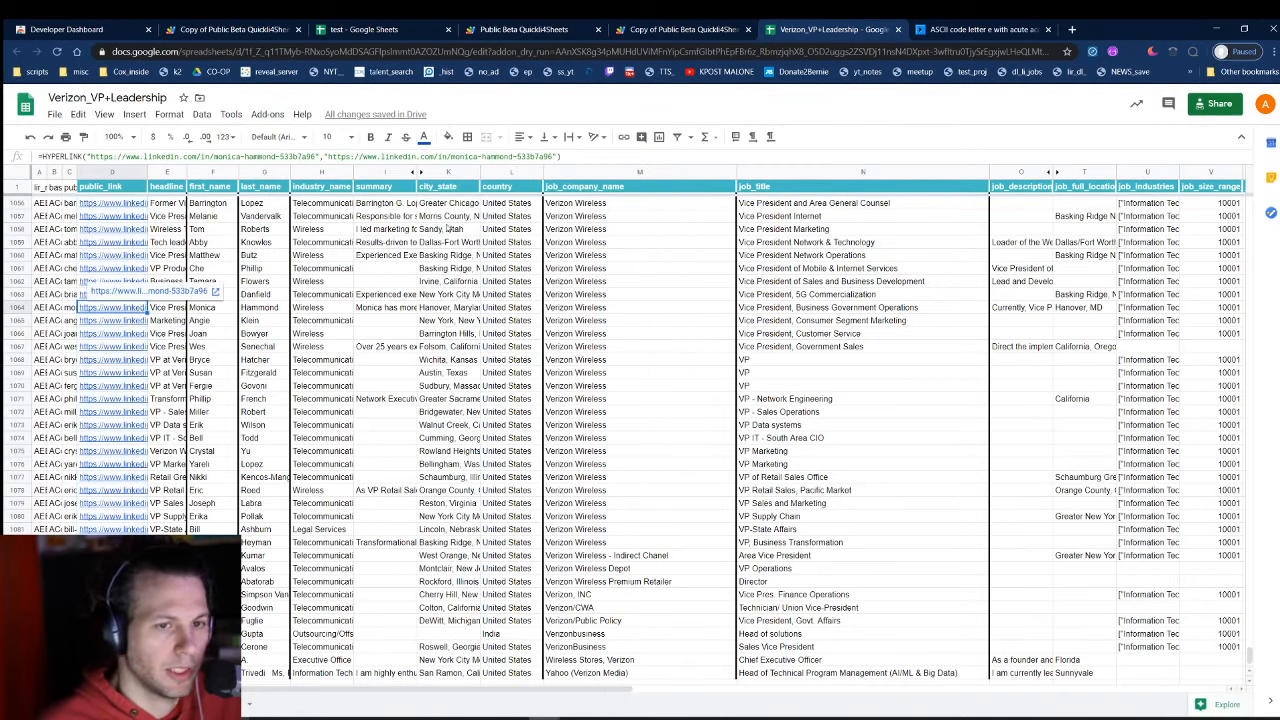
# - Move the headline column so it sits directly after last_name, ahead of industry_name
pyautogui.click(505, 241)
pyautogui.scroll(6, 535, 278)
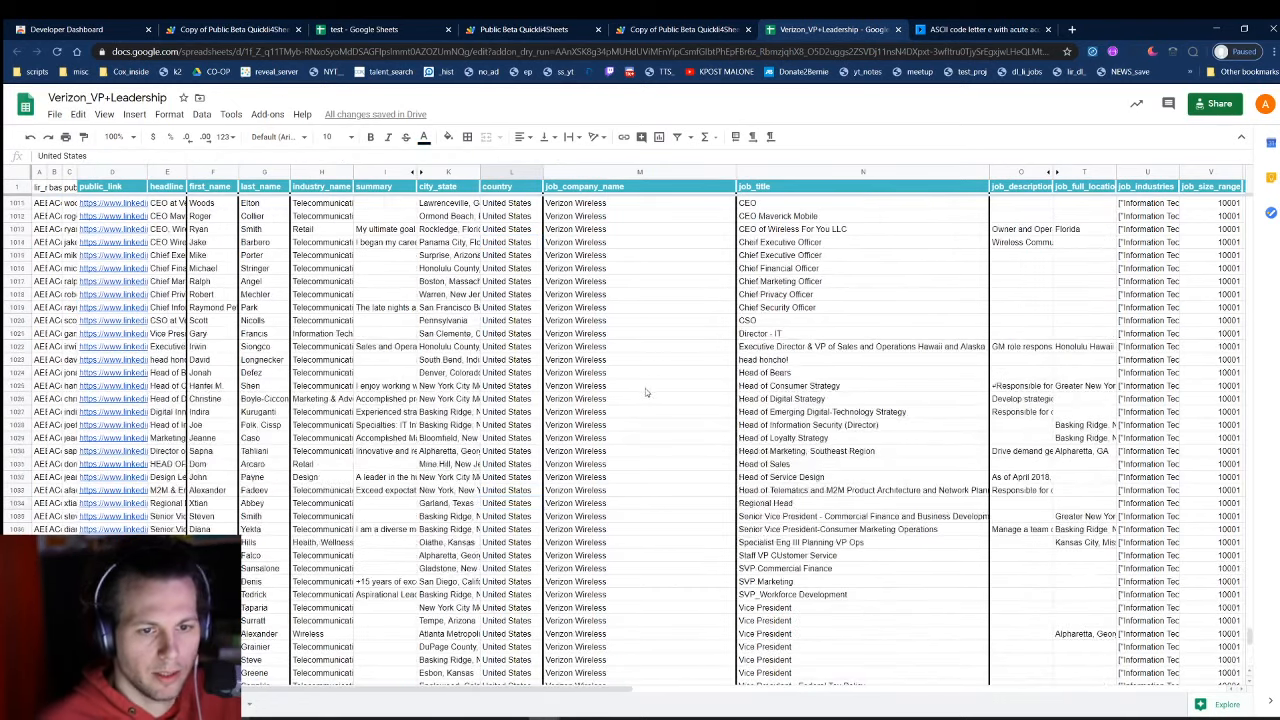
pyautogui.click(600, 376)
pyautogui.hotkey('ctrl', 'Up')
pyautogui.press('Down')
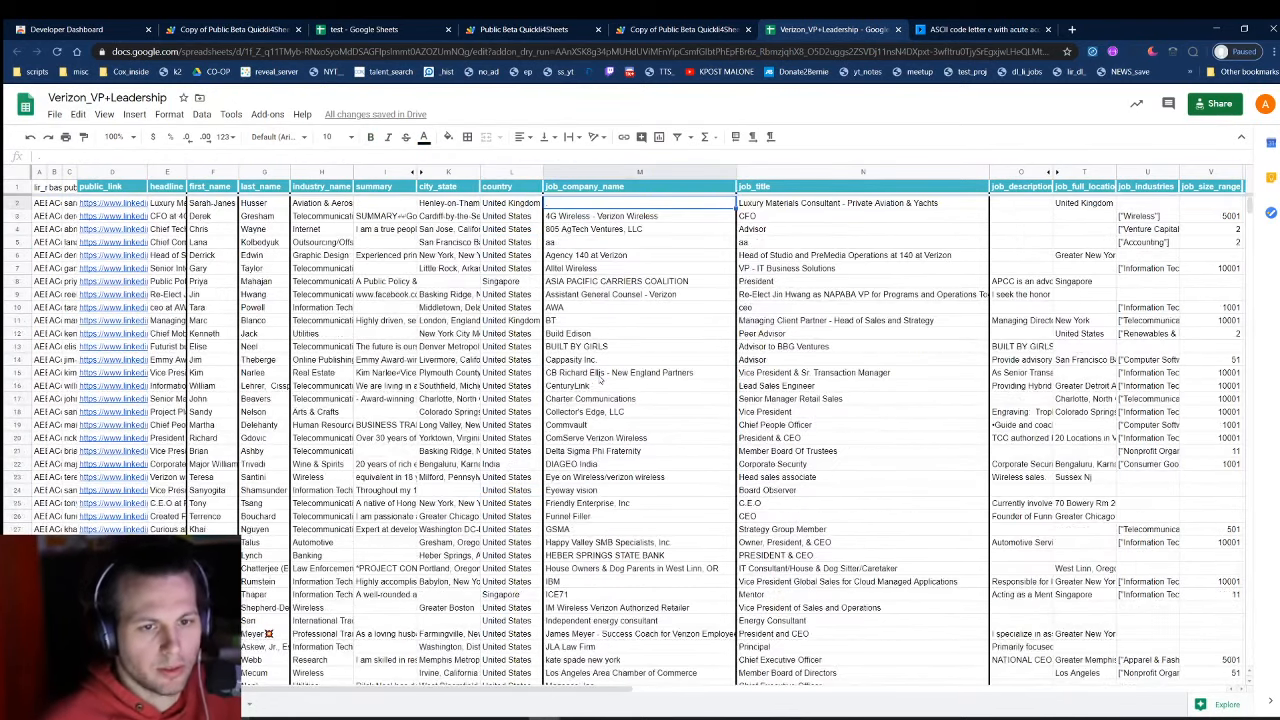
pyautogui.click(704, 338)
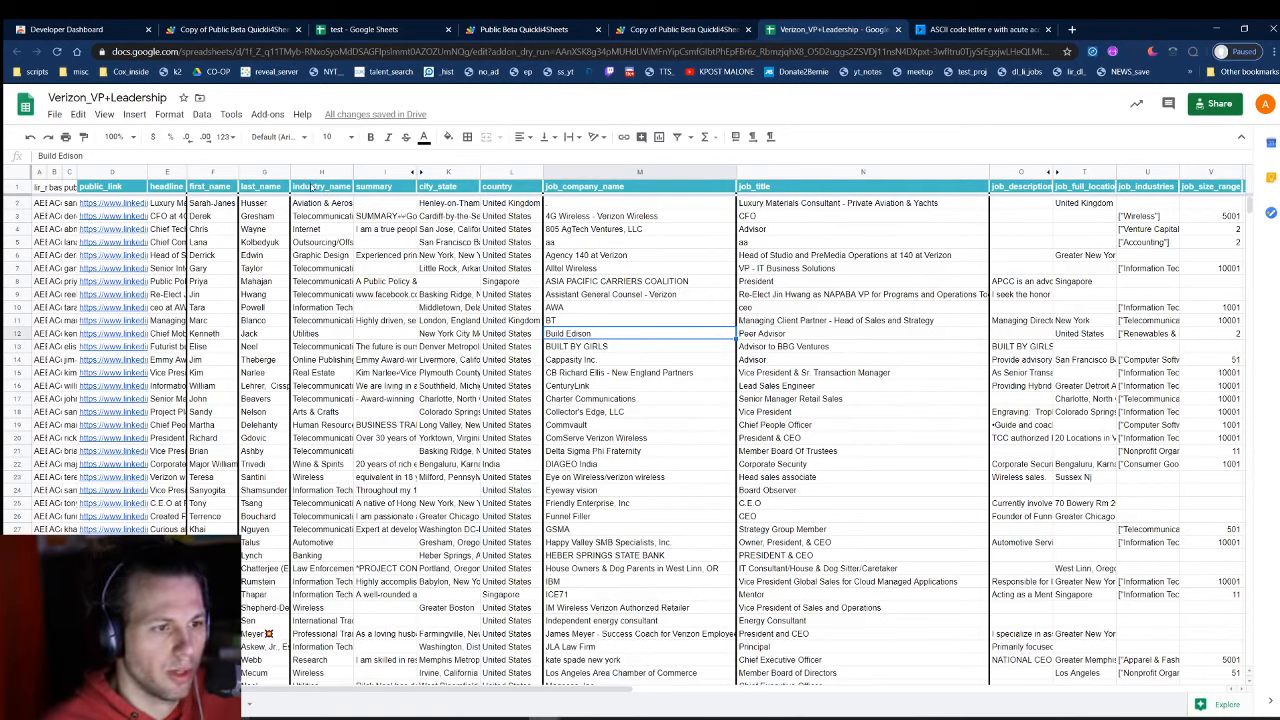
pyautogui.click(160, 172)
pyautogui.moveTo(160, 172); pyautogui.dragTo(272, 163)
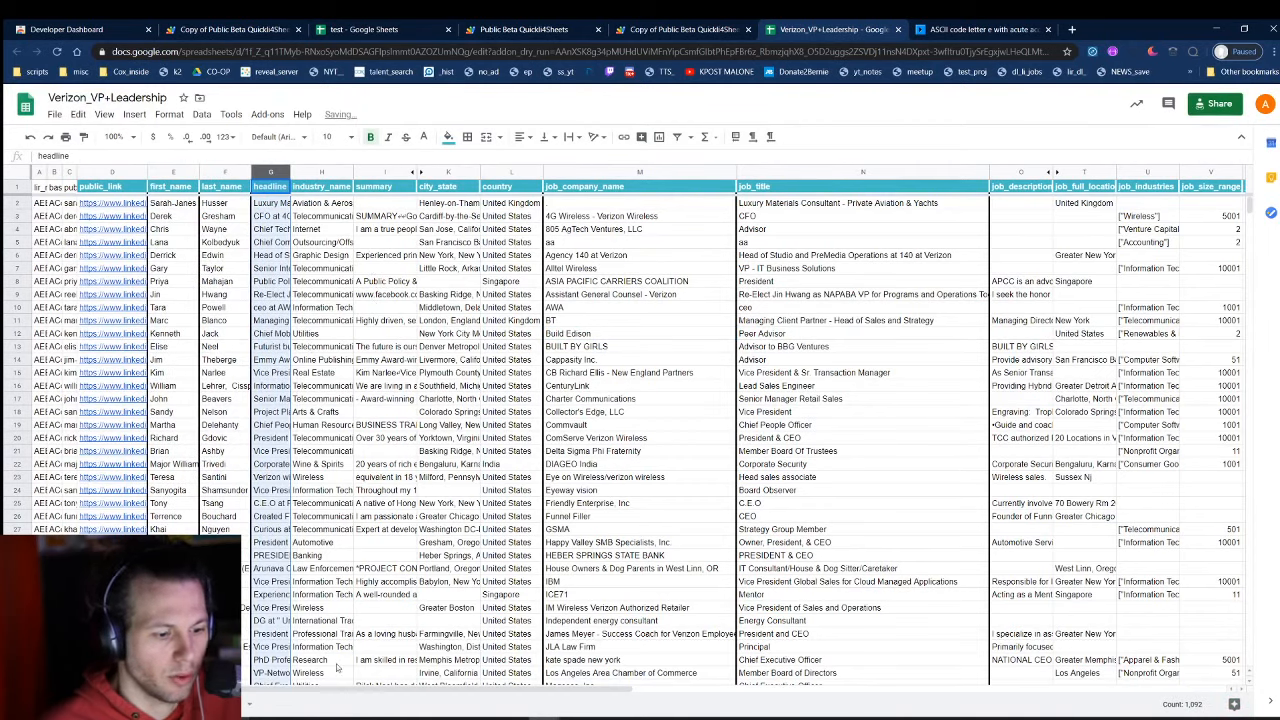
pyautogui.click(498, 352)
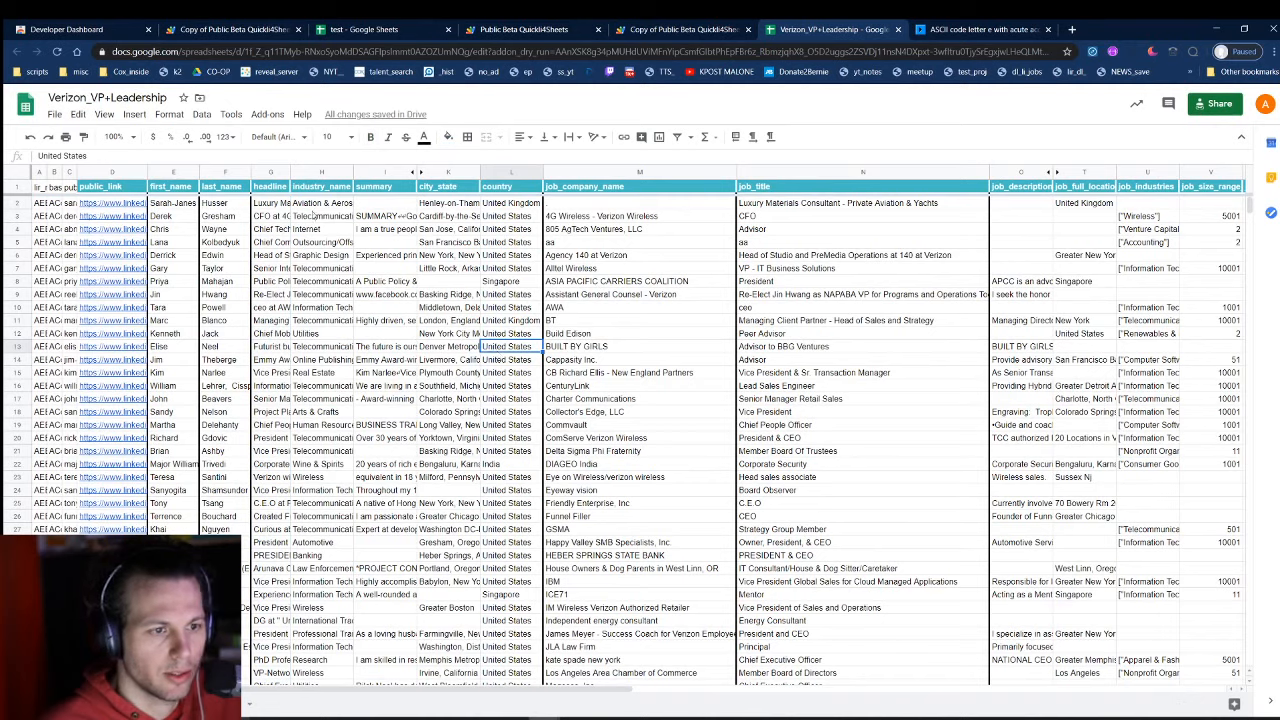
# - Open the add-on's Boolean Search for the header cells from headline through job_description
pyautogui.moveTo(270, 186); pyautogui.dragTo(664, 183)
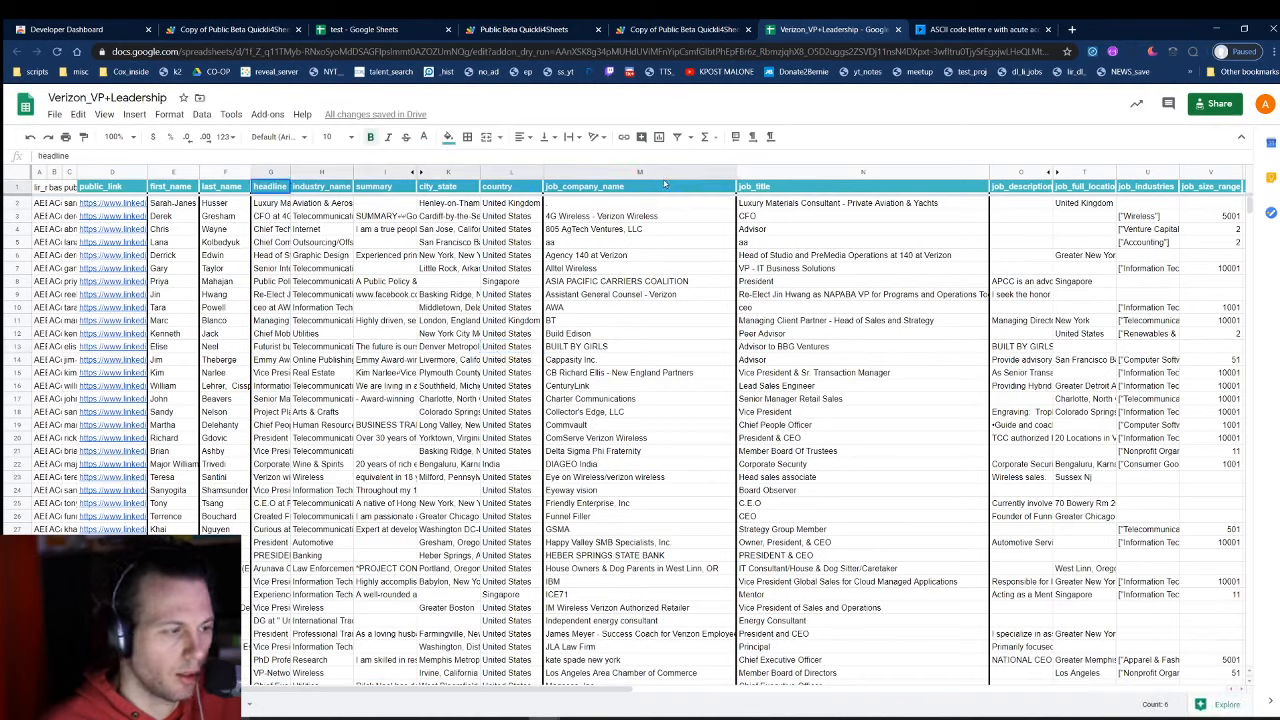
pyautogui.moveTo(693, 185); pyautogui.dragTo(801, 187)
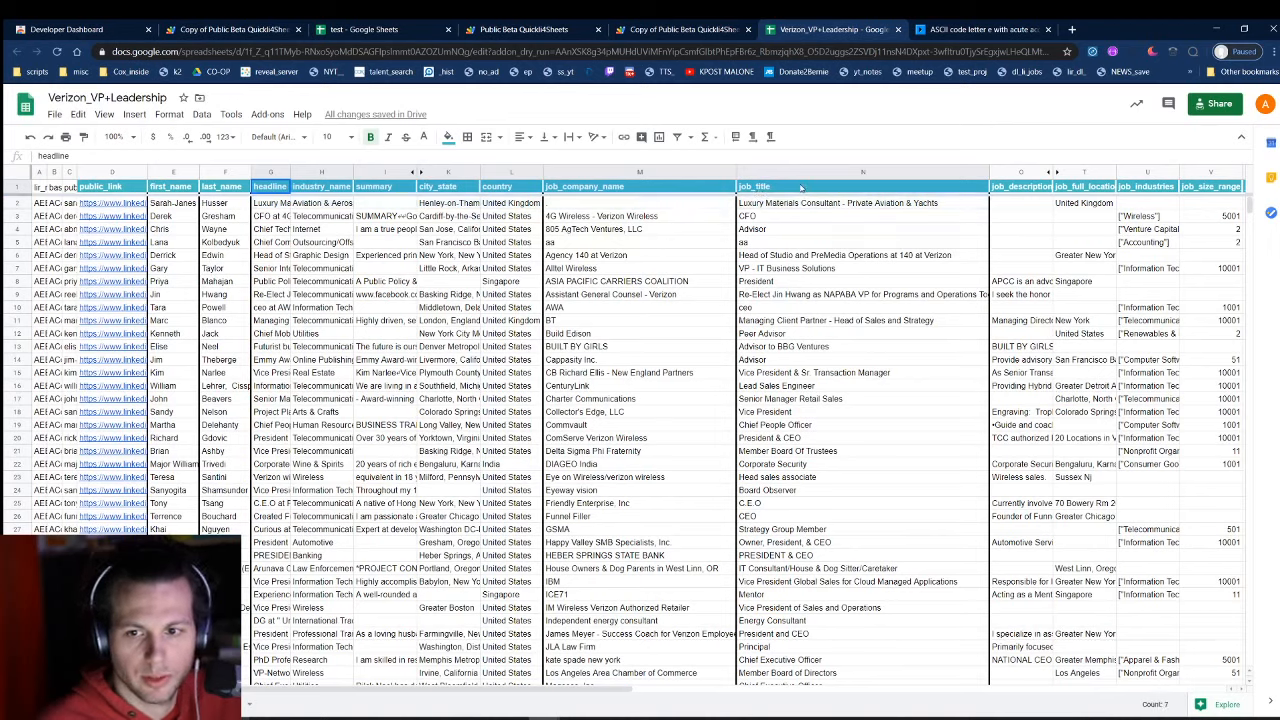
pyautogui.moveTo(980, 173); pyautogui.dragTo(1019, 188)
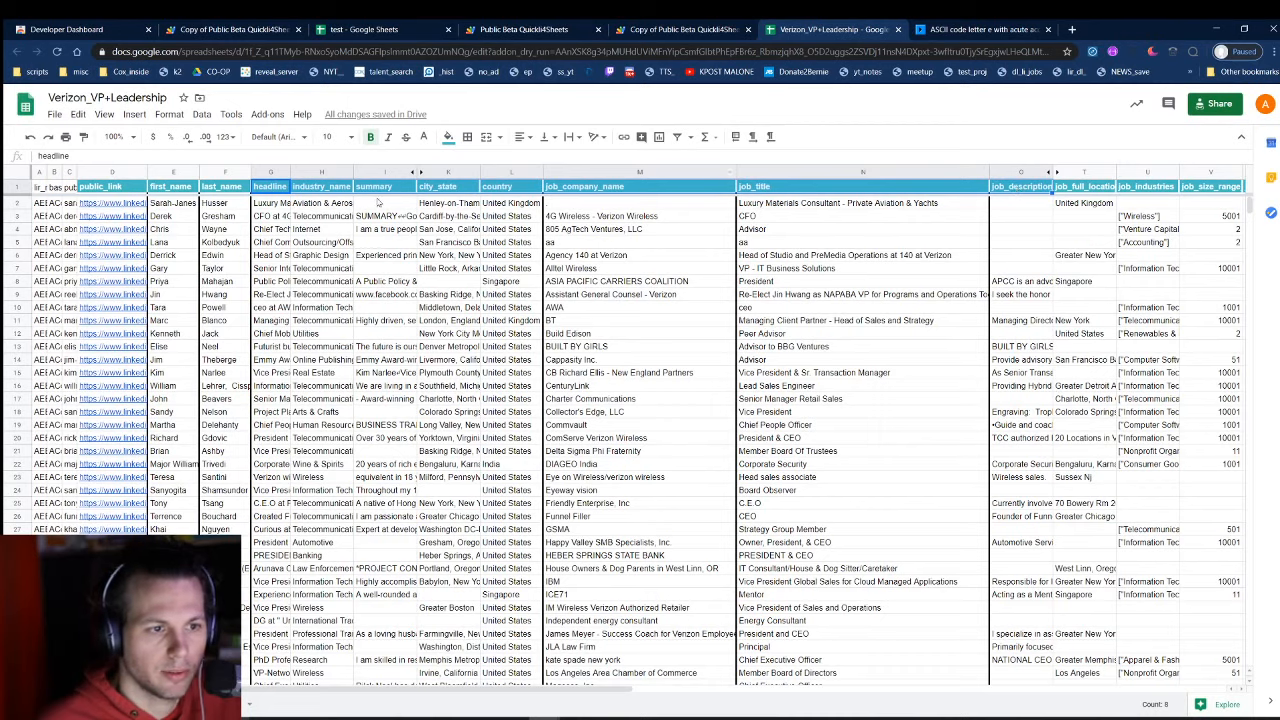
pyautogui.click(267, 114)
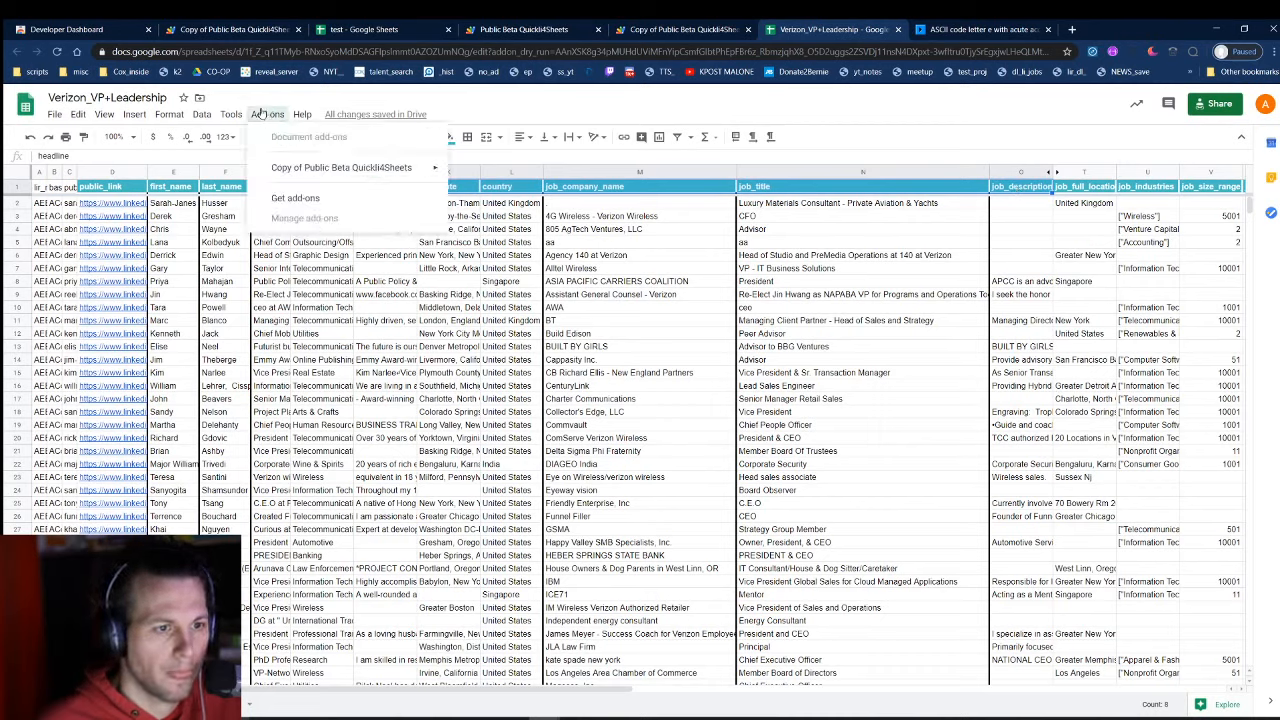
pyautogui.moveTo(330, 172)
pyautogui.click(503, 202)
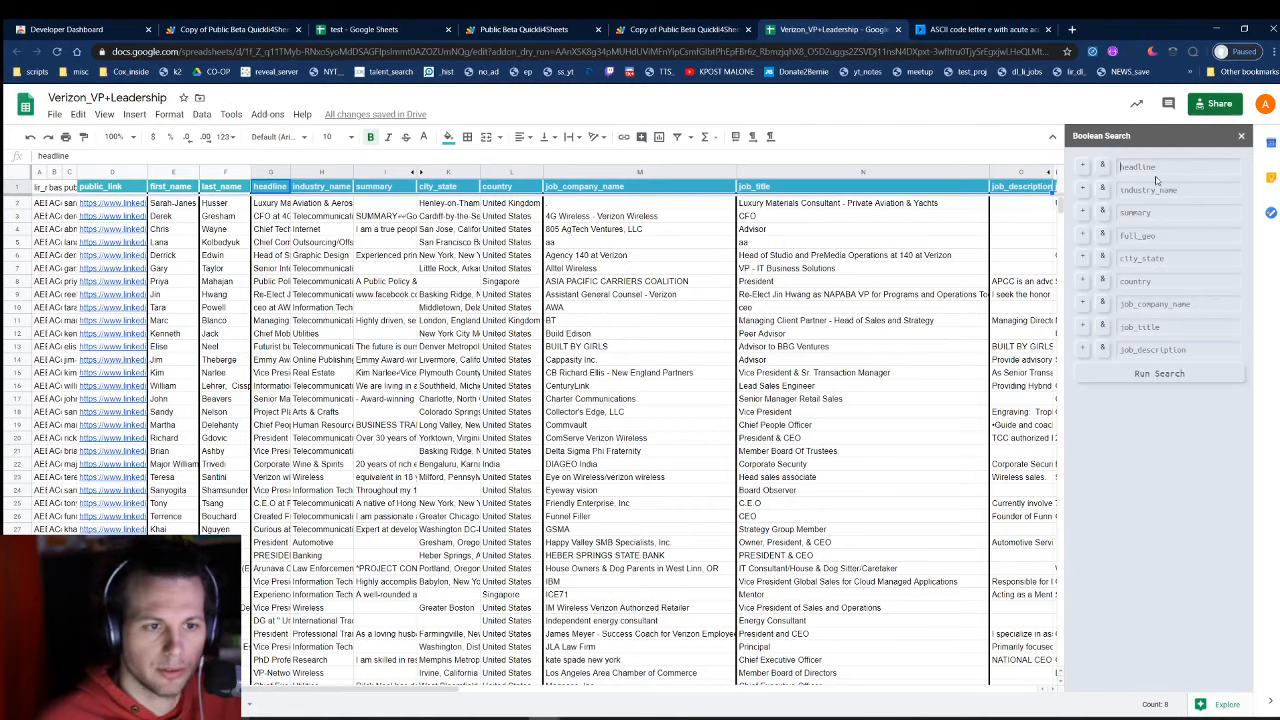
# - Enter the job_title search expression SVP OR Senior Vice President OR Sr Vice President
pyautogui.hotkey('ctrl', '+')
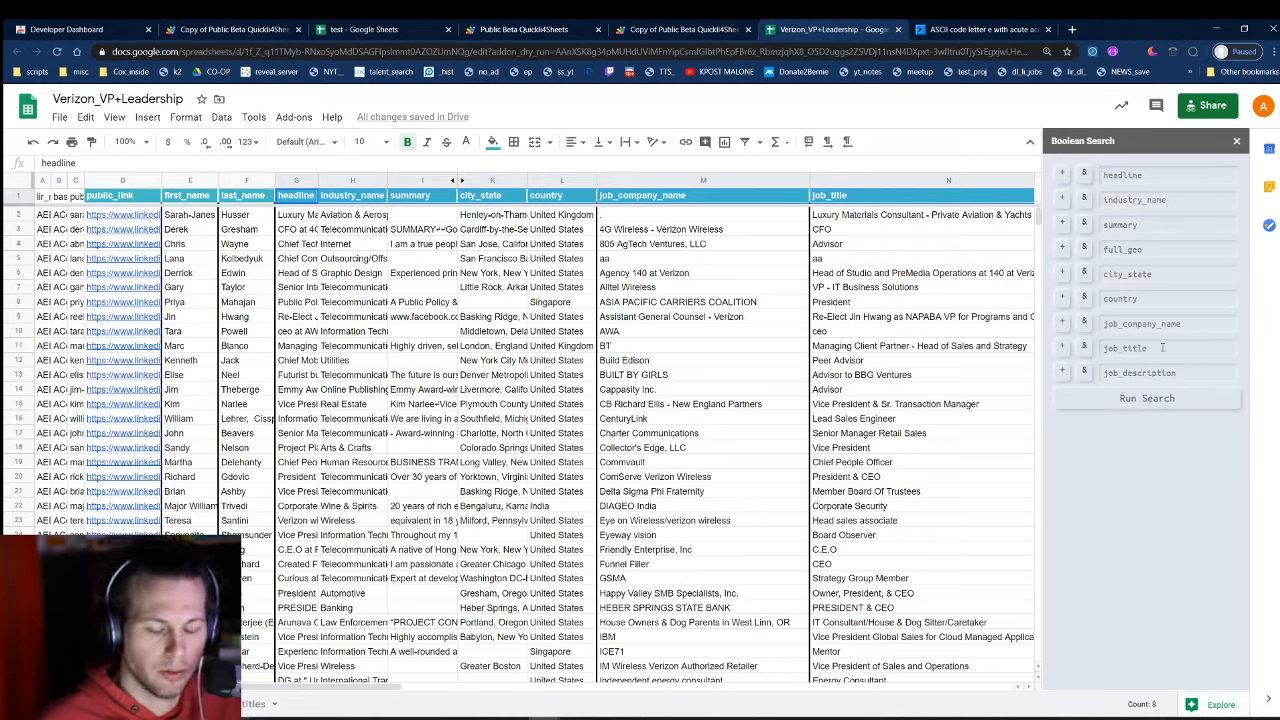
pyautogui.click(1162, 347)
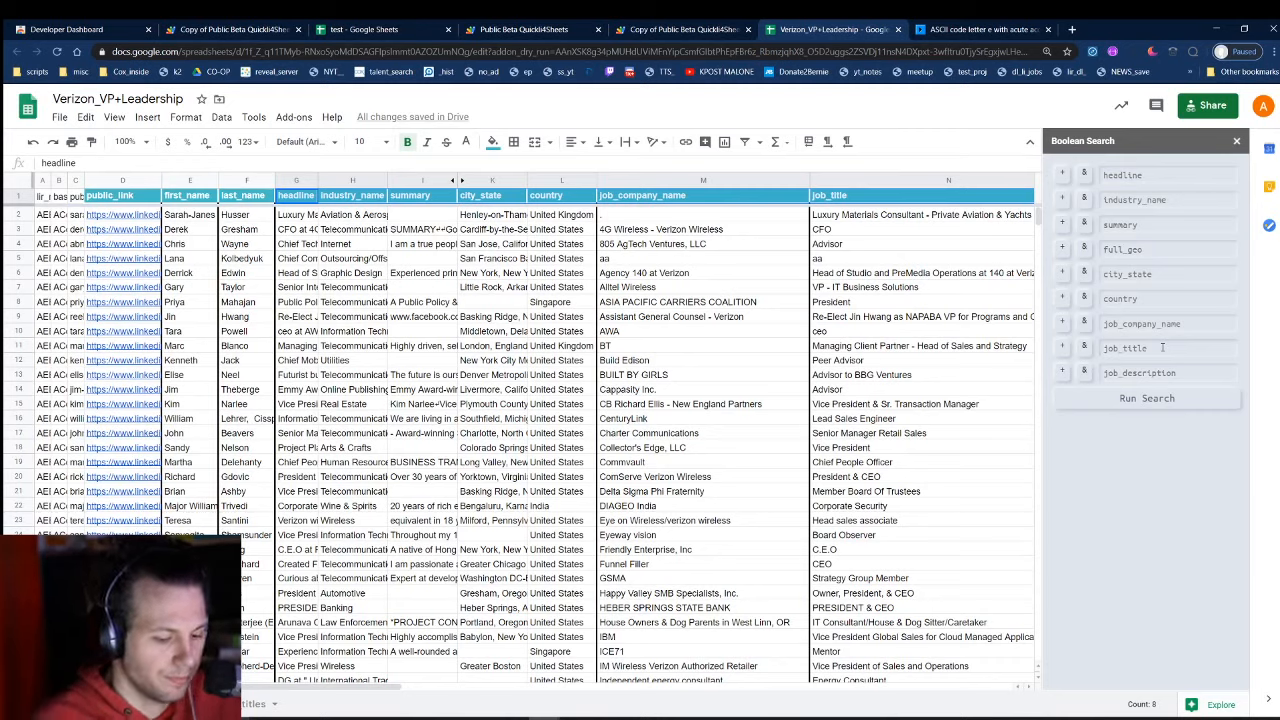
pyautogui.write('SVP OR Sr')
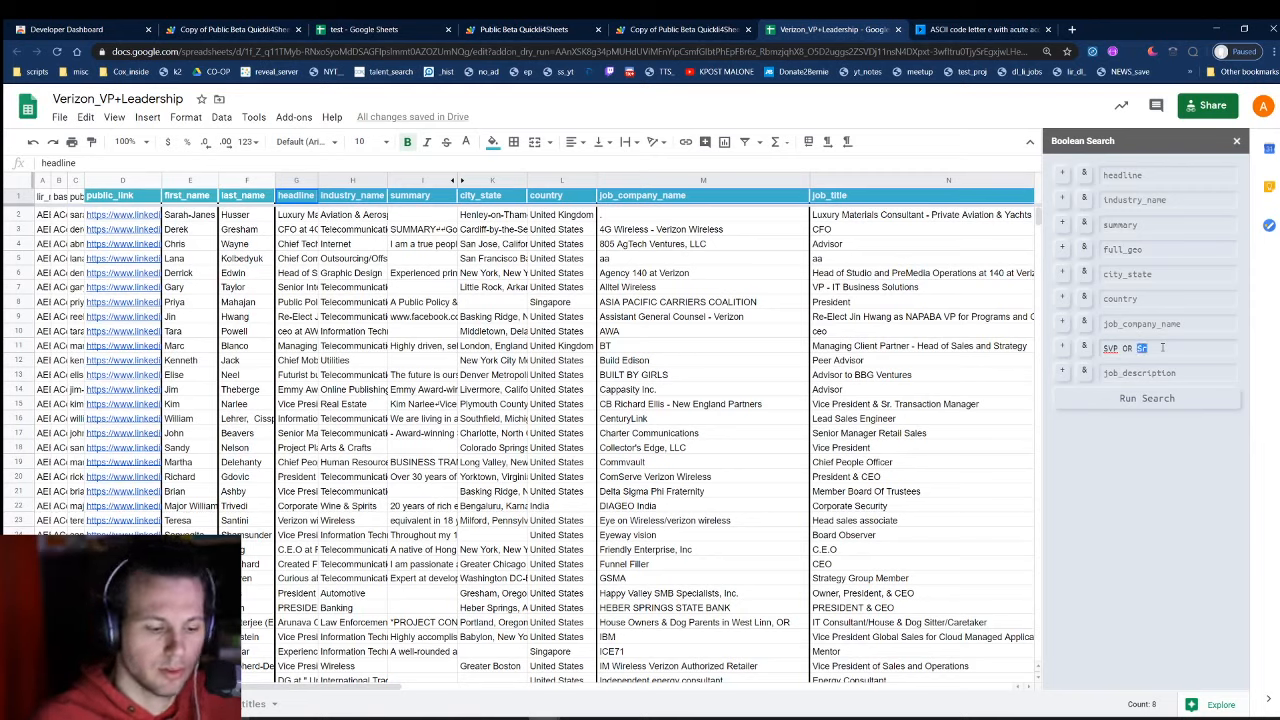
pyautogui.write('Senio')
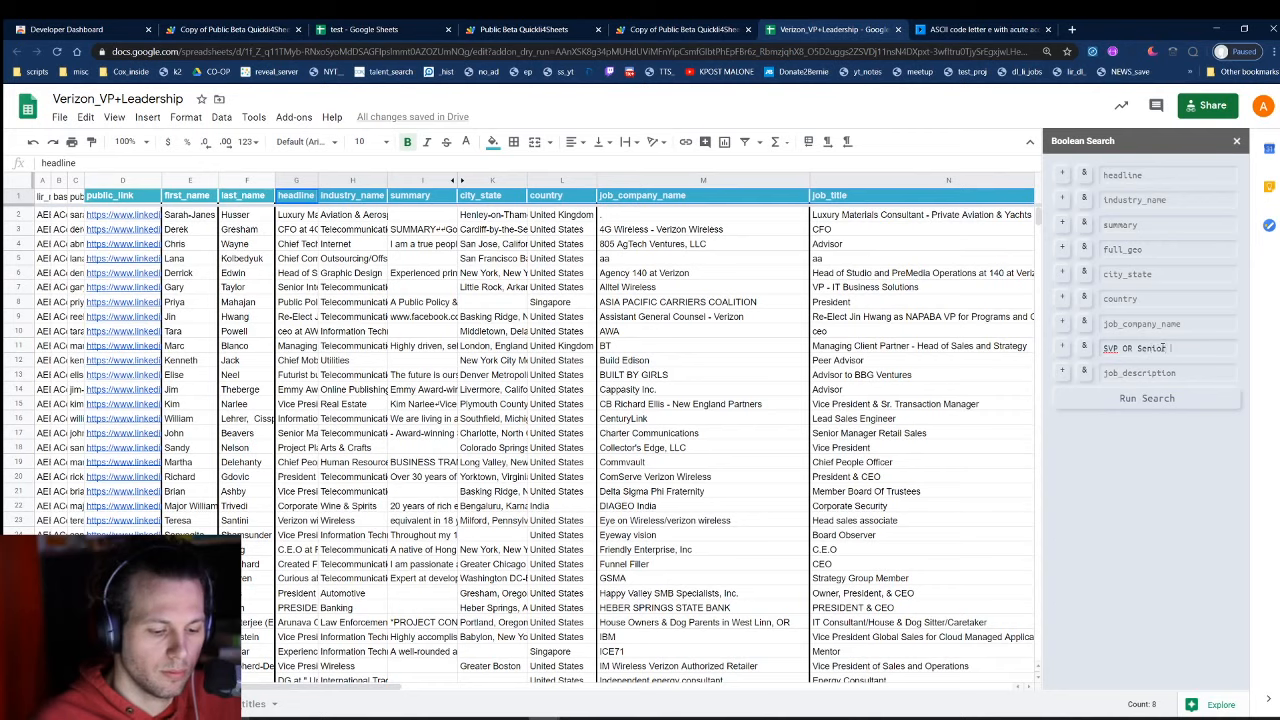
pyautogui.write('r Vice Preside')
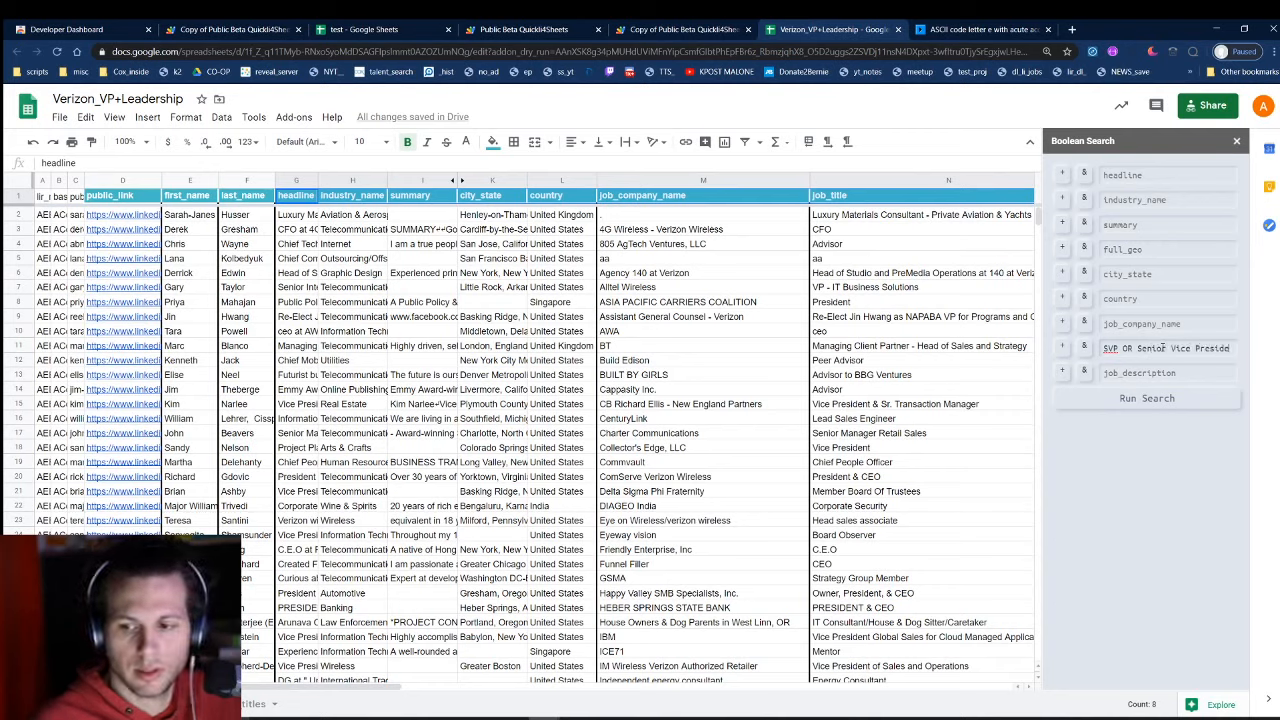
pyautogui.write('nt OR sr')
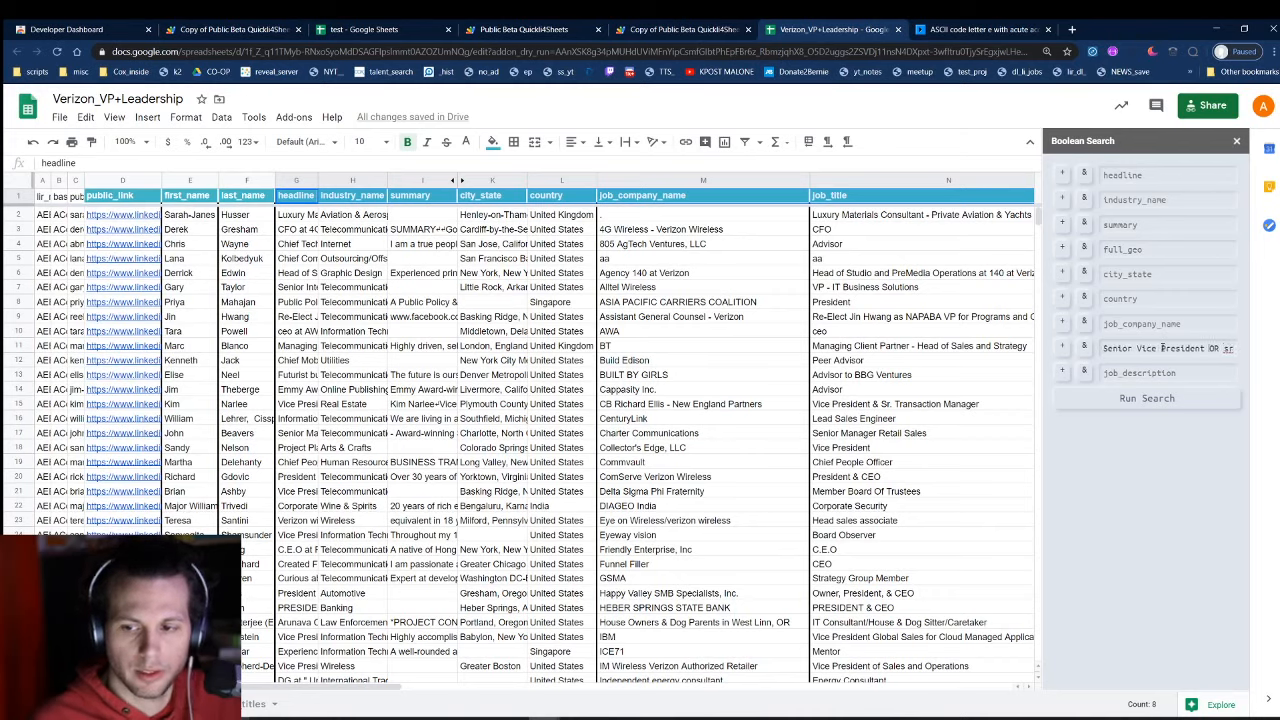
pyautogui.moveTo(1136, 348); pyautogui.dragTo(1207, 348)
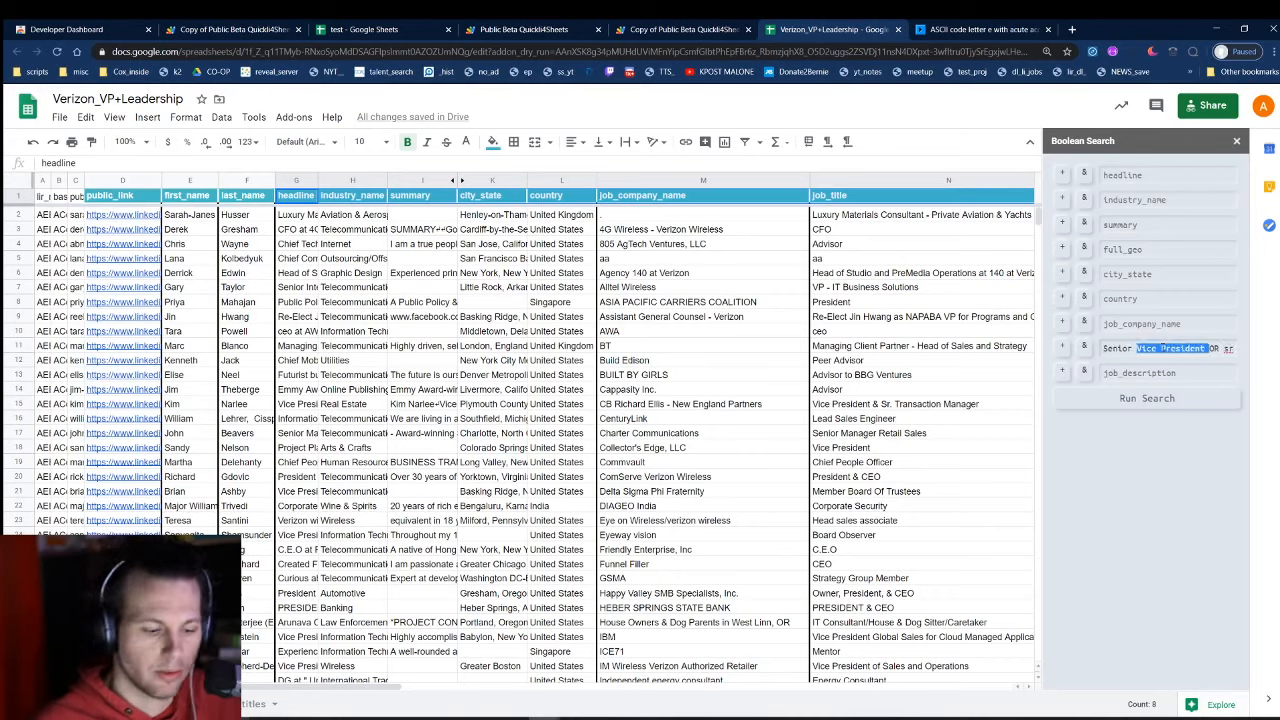
pyautogui.press('End')
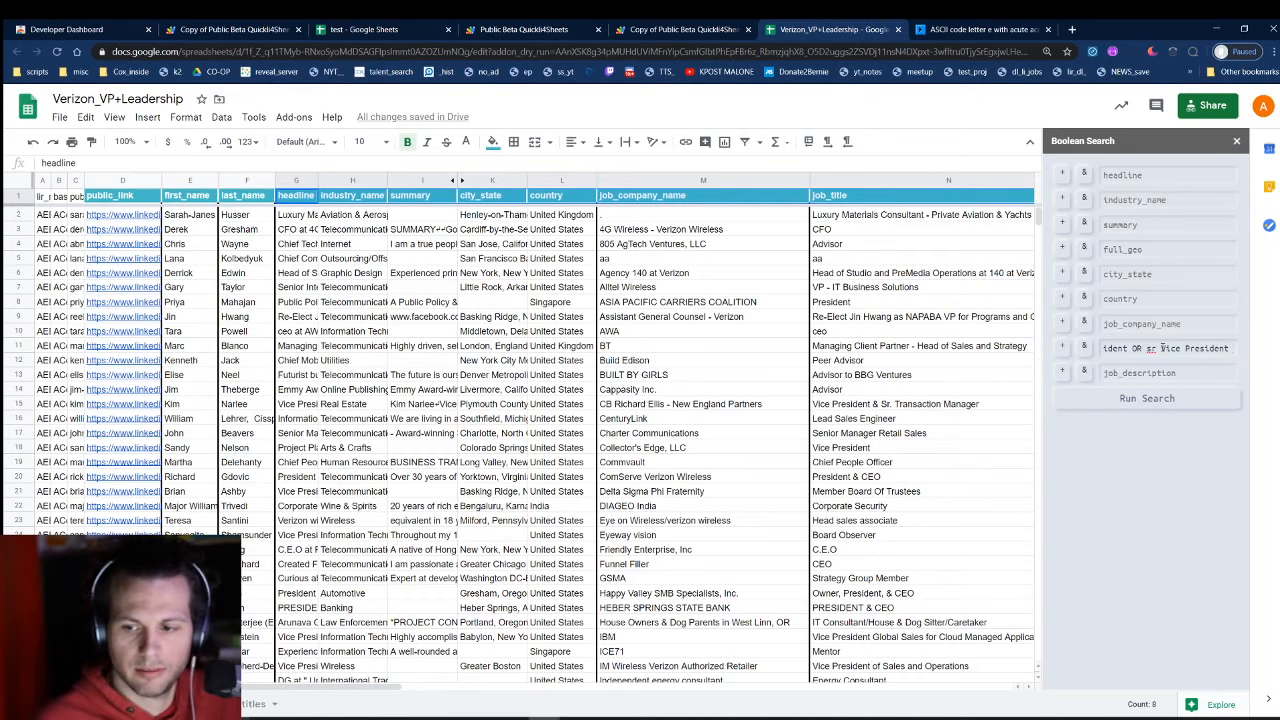
pyautogui.press('BackSpace')
pyautogui.click(1158, 348)
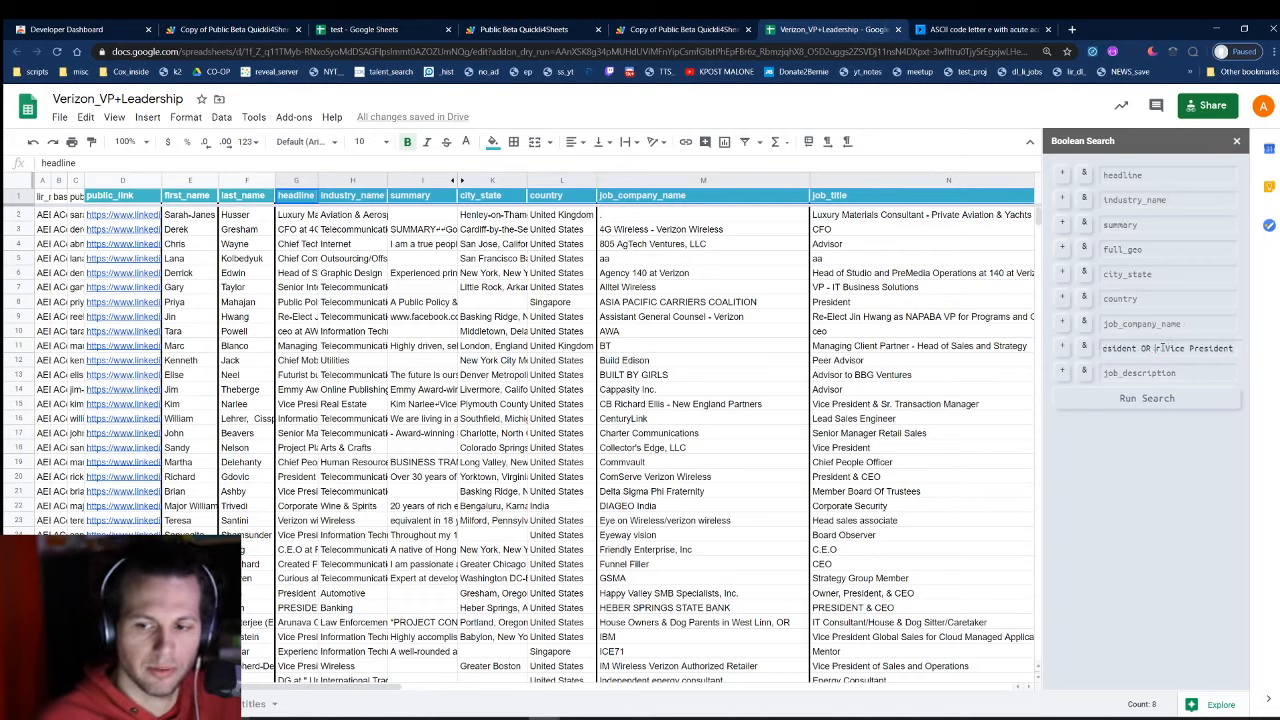
pyautogui.press('BackSpace')
pyautogui.write('S')
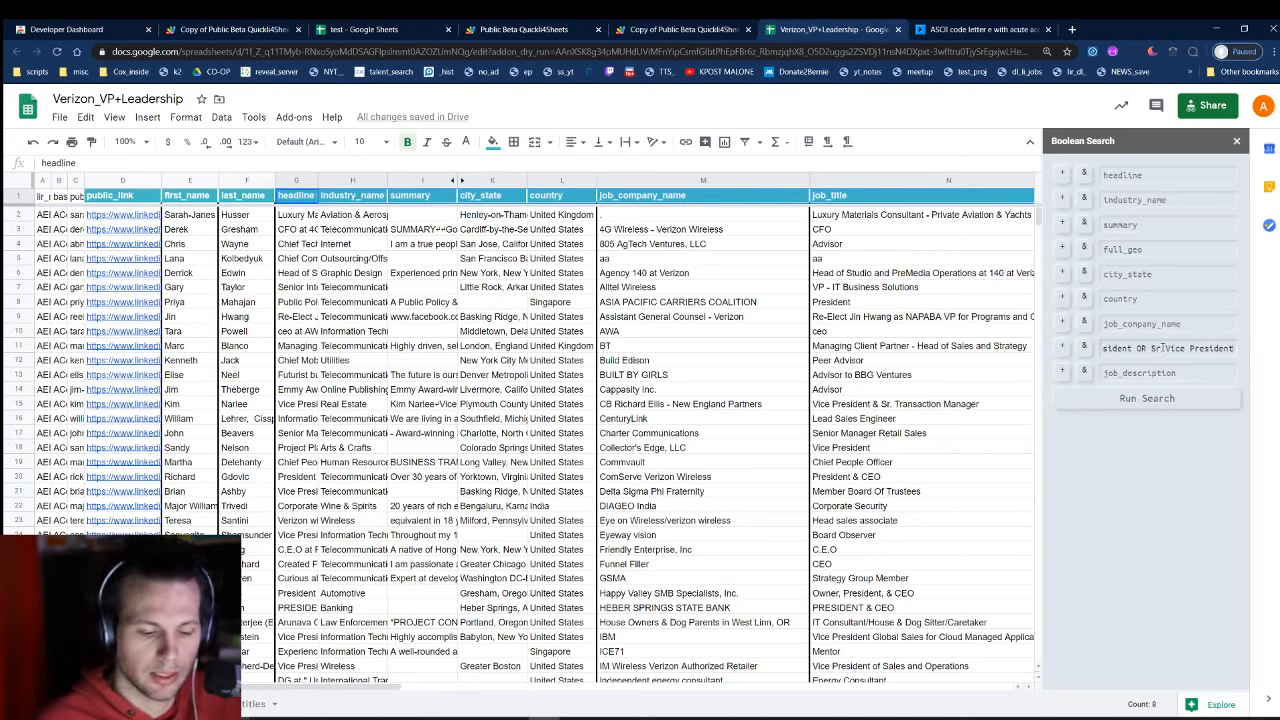
# - Cut the whole job_title search expression and paste it back into the same field
pyautogui.hotkey('ctrl', 'Left')
pyautogui.hotkey('ctrl', 'Left')
pyautogui.hotkey('ctrl', 'Left')
pyautogui.hotkey('ctrl', 'Left')
pyautogui.hotkey('ctrl', 'Left')
pyautogui.hotkey('ctrl', 'Left')
pyautogui.hotkey('ctrl', 'Left')
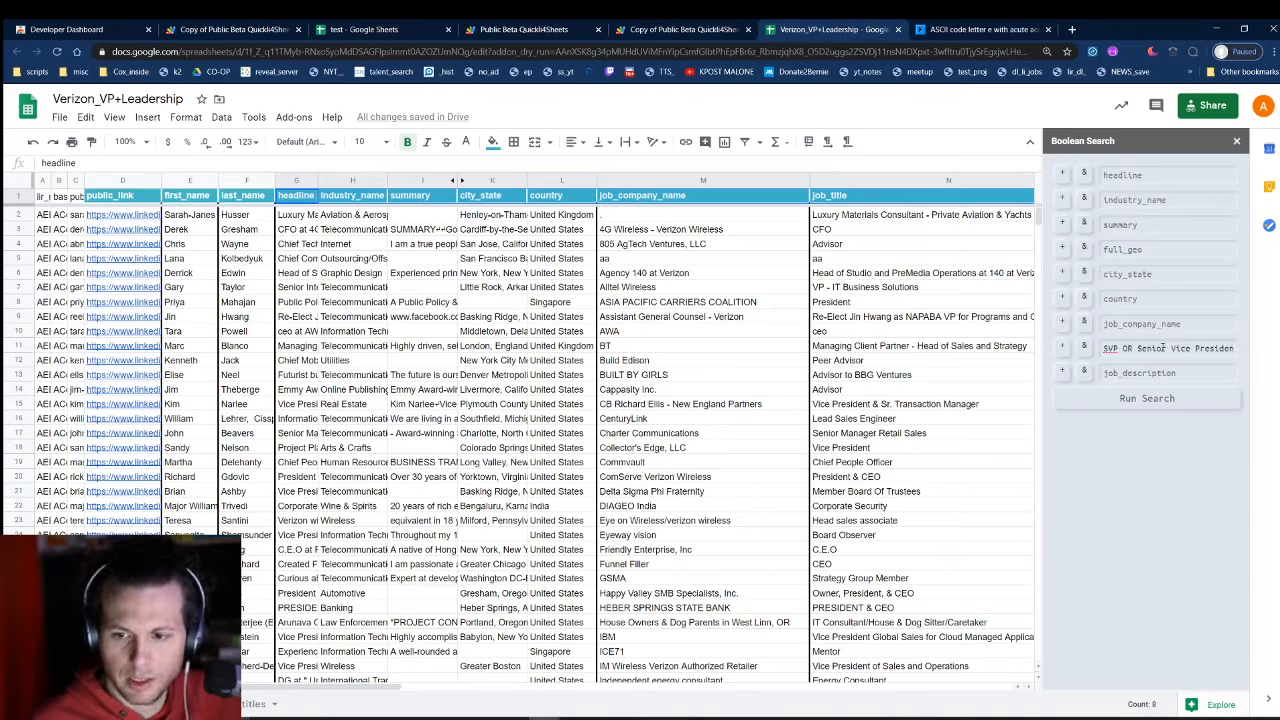
pyautogui.hotkey('ctrl', 'a')
pyautogui.hotkey('ctrl', 'x')
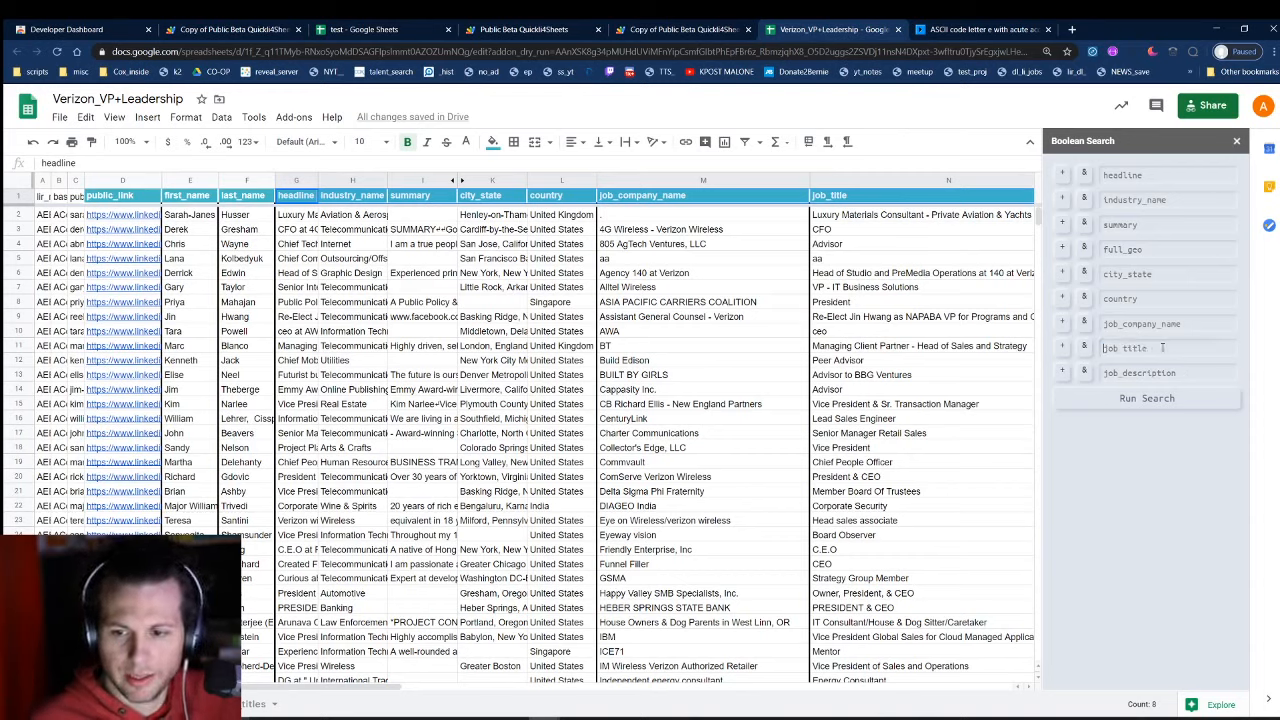
pyautogui.hotkey('ctrl', 'v')
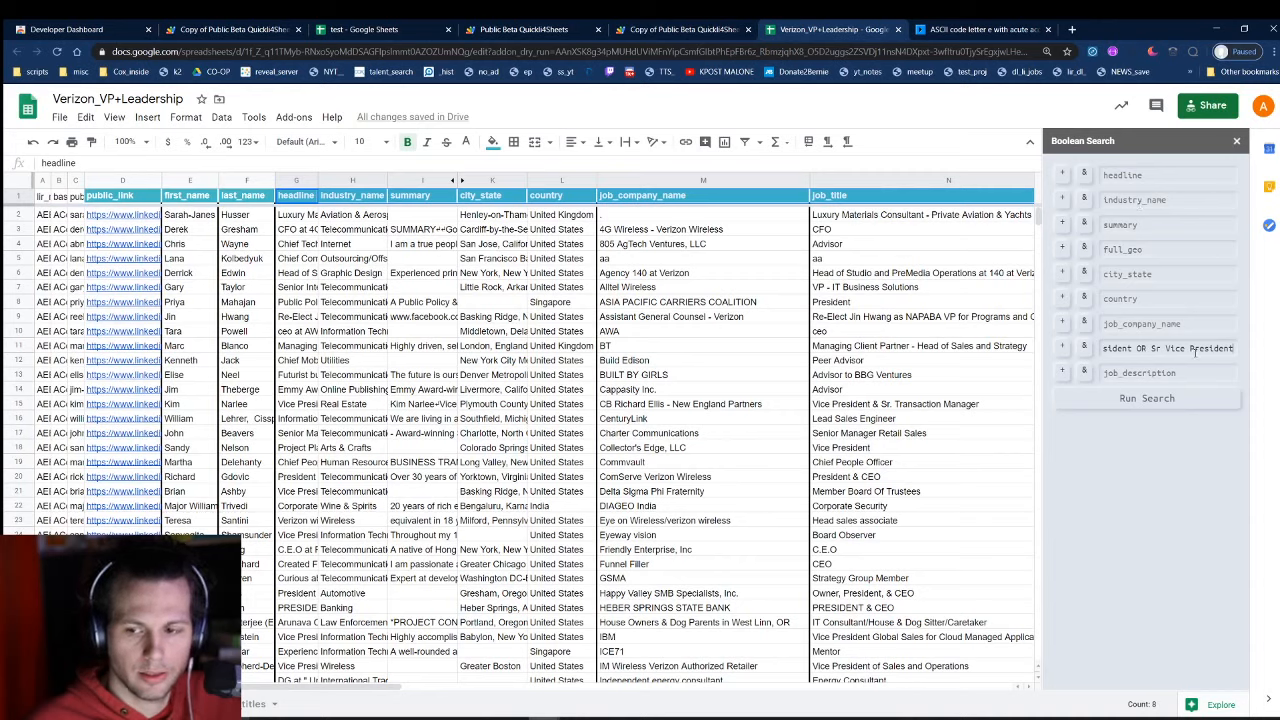
# - Shorten the job_title search expression to VP OR Vice President
pyautogui.moveTo(1166, 348); pyautogui.dragTo(1122, 346)
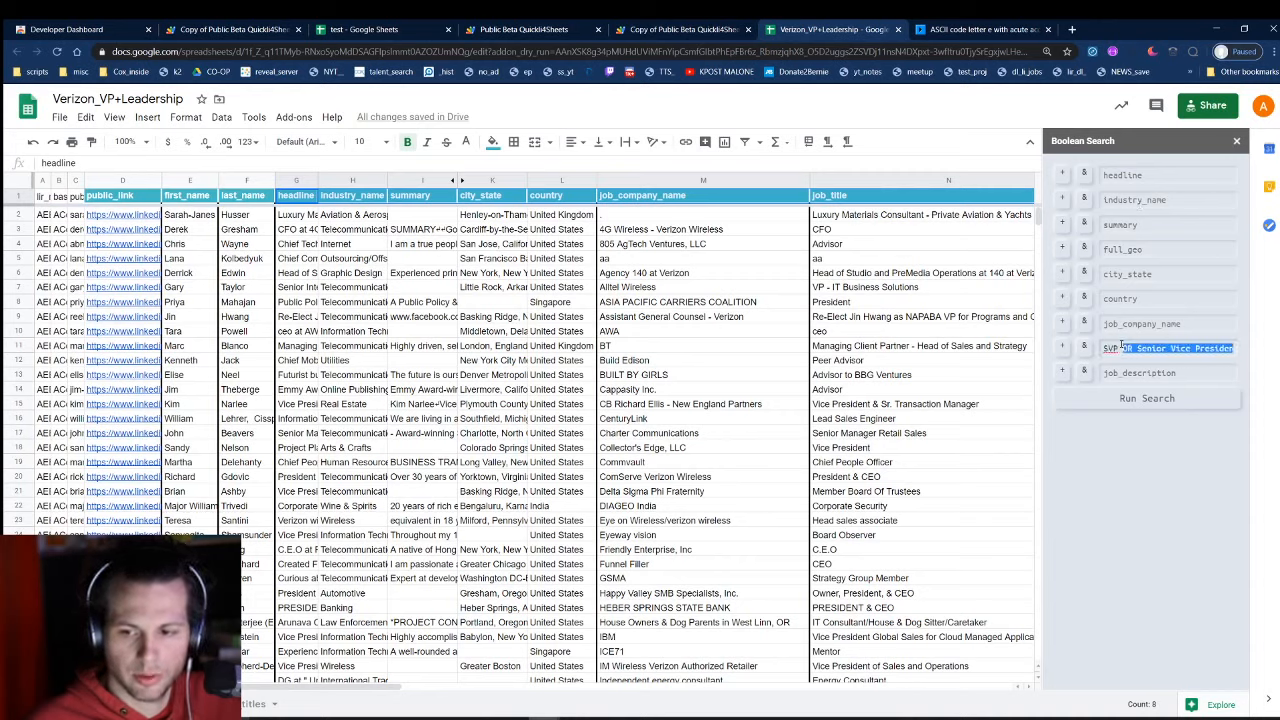
pyautogui.press('BackSpace')
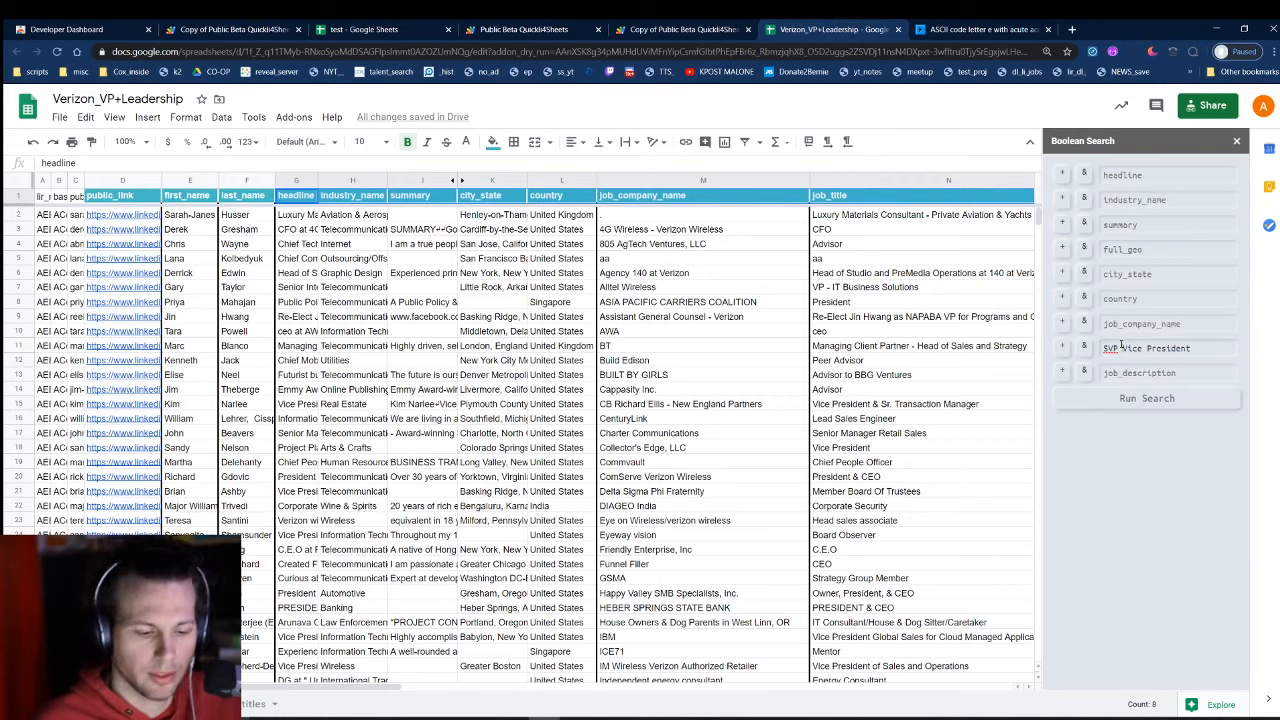
pyautogui.write('OR')
pyautogui.press('Home')
pyautogui.press('Delete')
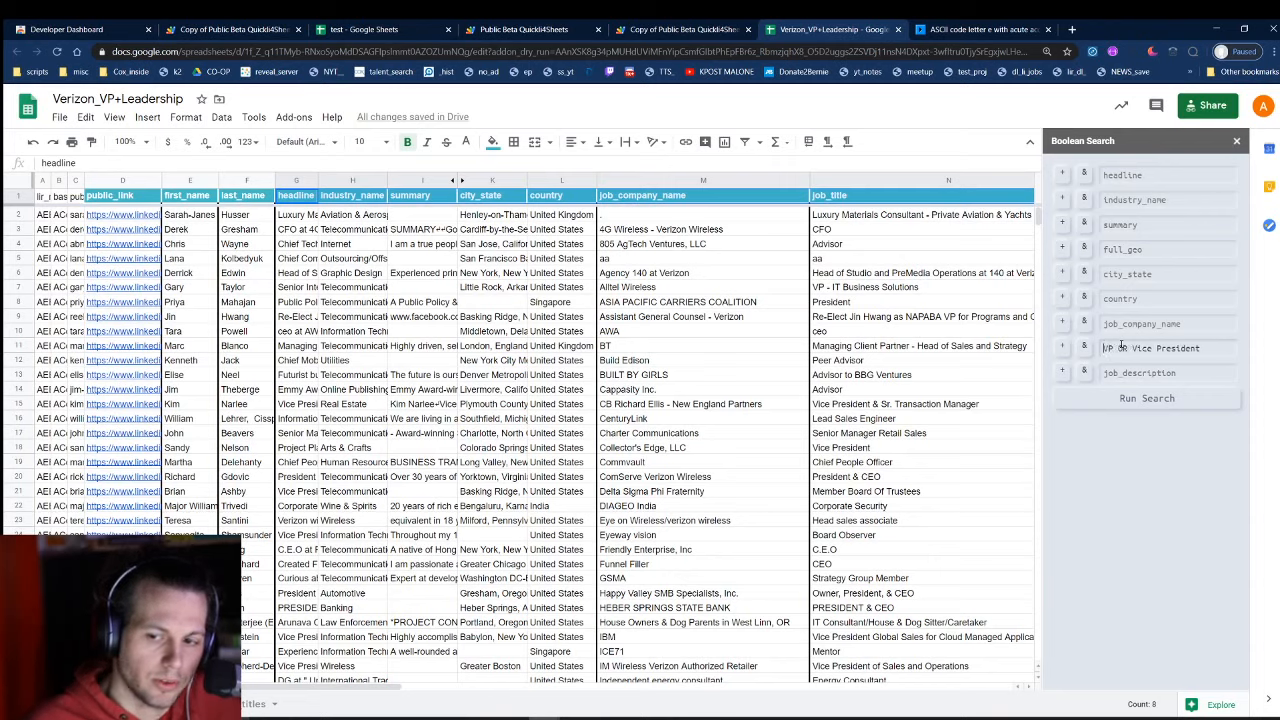
# - Put VP in quotation marks and enclose the job_title expression in parentheses, giving ("VP" OR Vice President)
pyautogui.write('"')
pyautogui.click(1122, 347)
pyautogui.write('"')
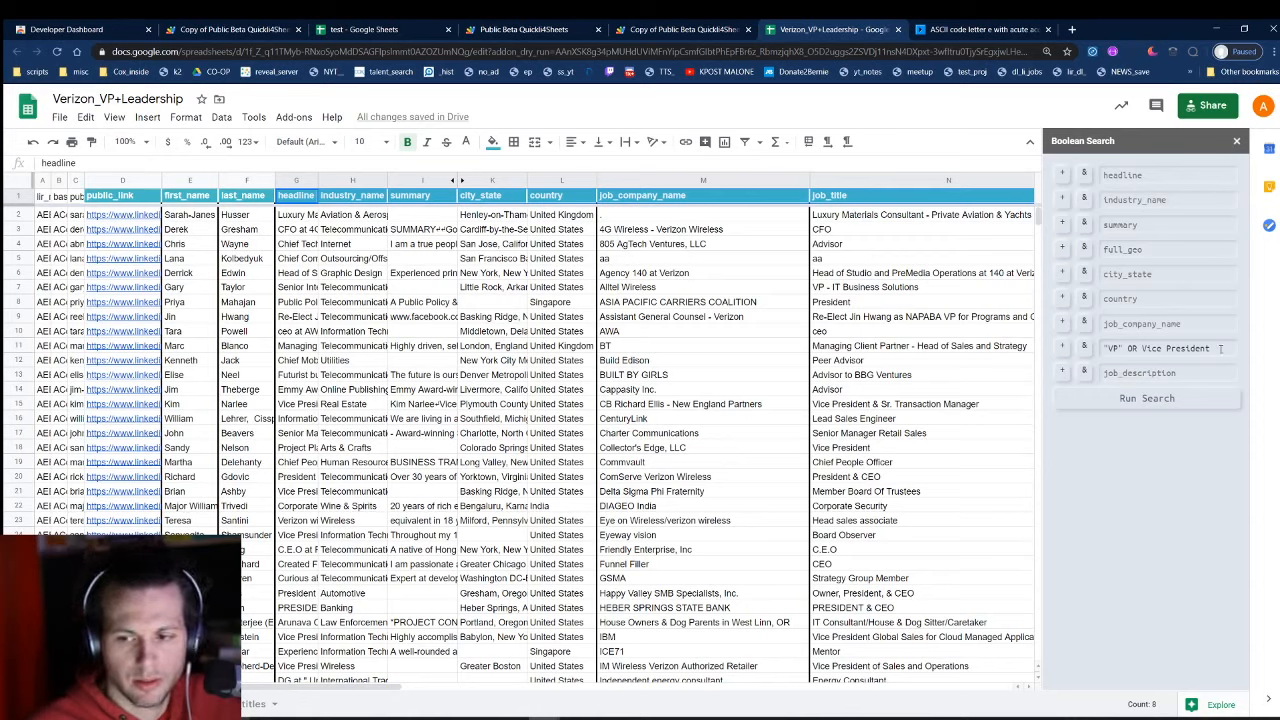
pyautogui.press('Home')
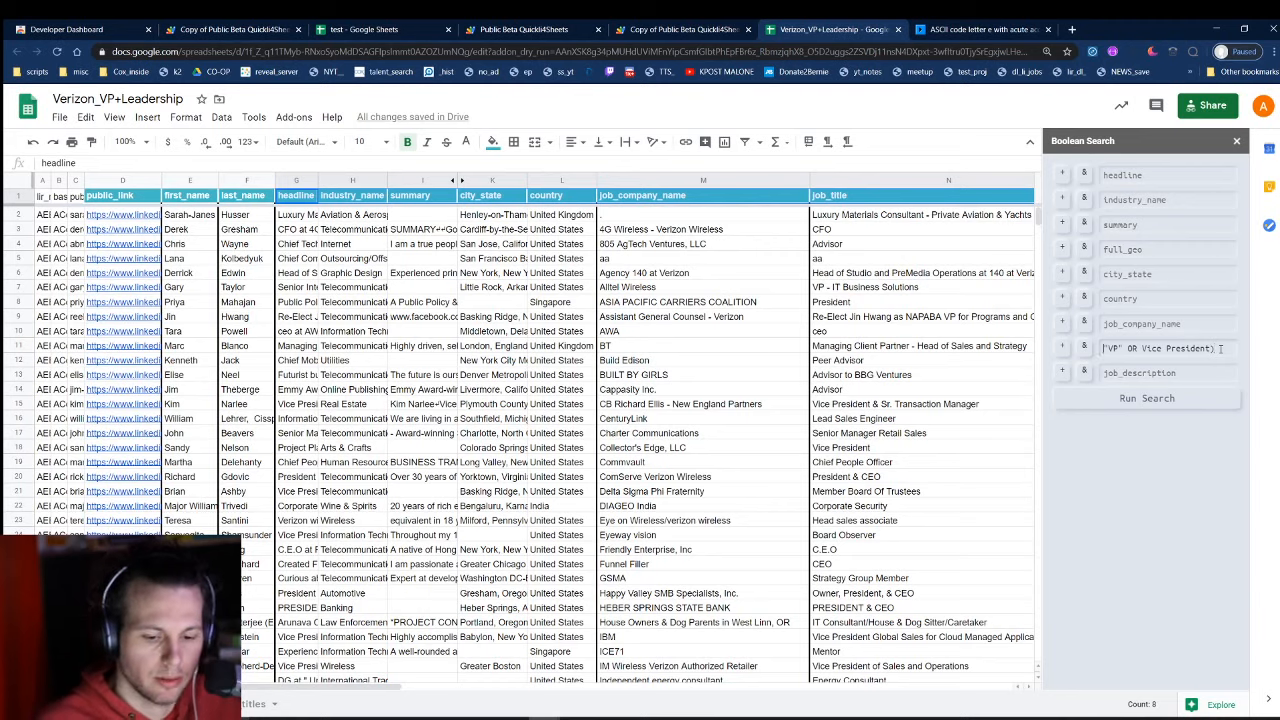
pyautogui.write('(')
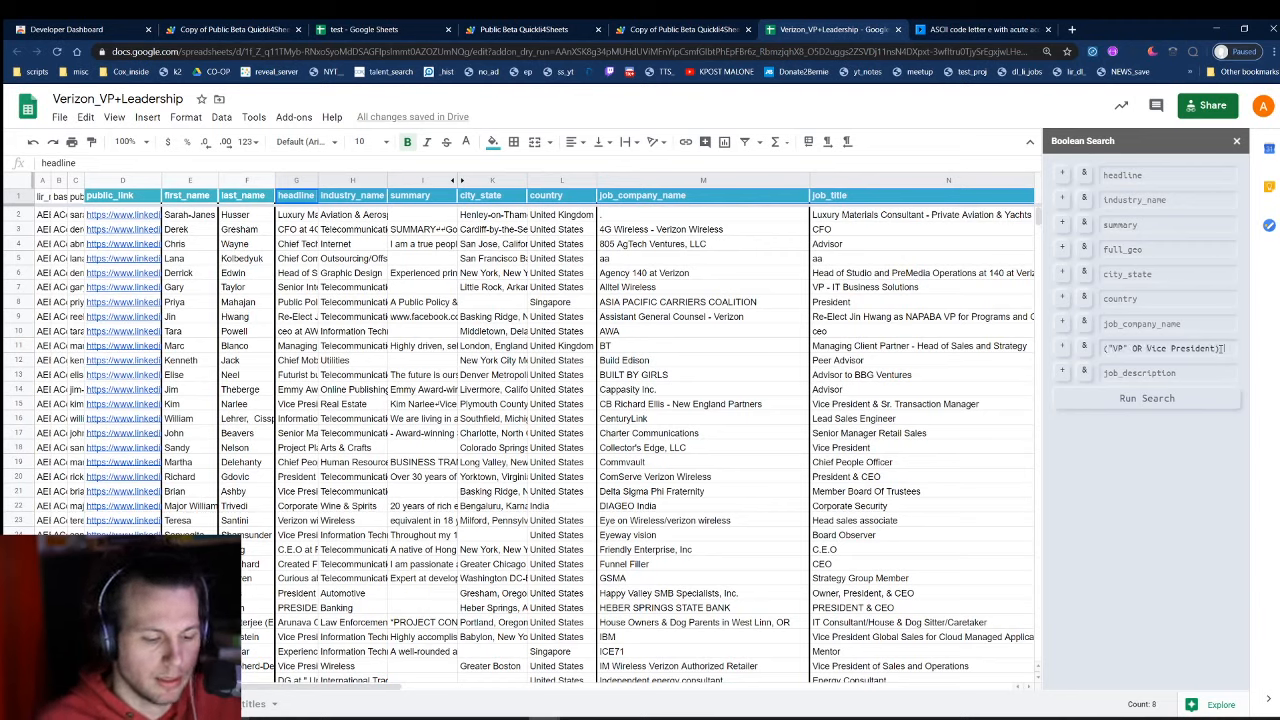
# - Append AND Technology OR information OR "IT" to the job_title search expression
pyautogui.press('End')
pyautogui.write('Technology OR information OR')
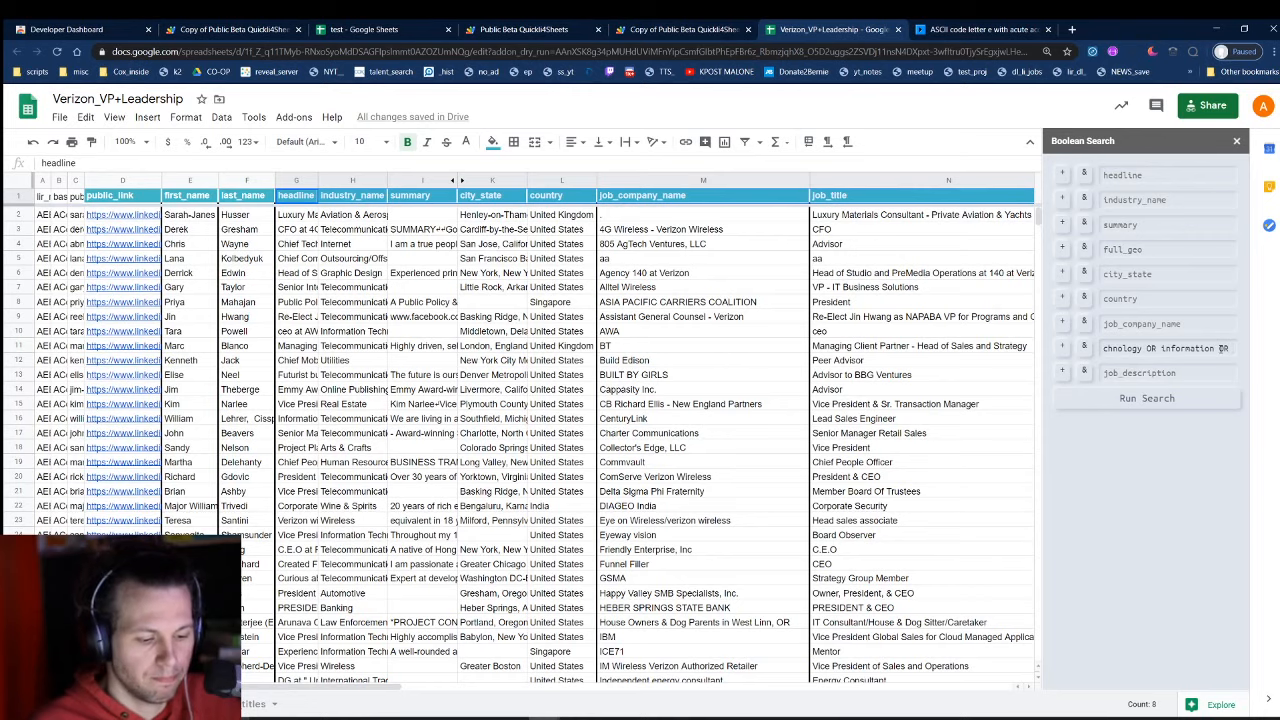
pyautogui.write(' "IT"')
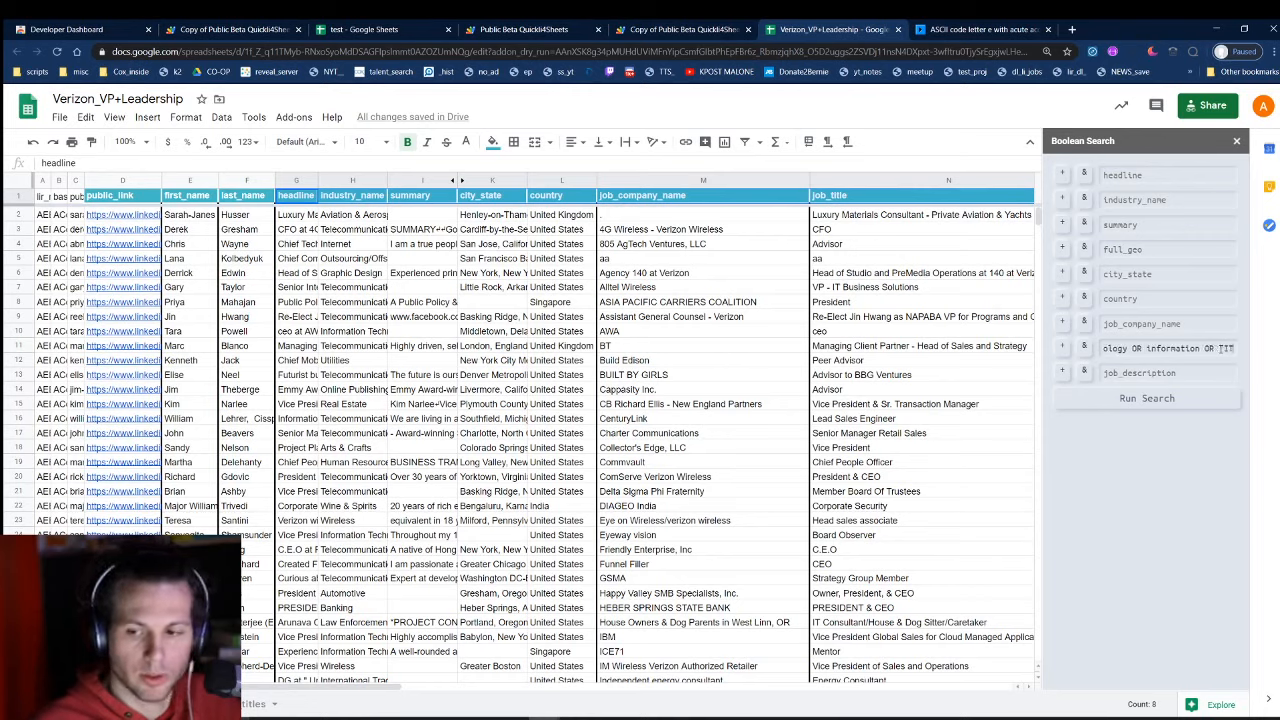
# - Enclose the technology terms of the job_title expression in parentheses, giving (Technology OR information OR "IT") after the AND
pyautogui.hotkey('ctrl', 'Left')
pyautogui.hotkey('ctrl', 'Left')
pyautogui.hotkey('ctrl', 'Left')
pyautogui.hotkey('ctrl', 'Left')
pyautogui.hotkey('ctrl', 'Left')
pyautogui.hotkey('ctrl', 'Left')
pyautogui.hotkey('ctrl', 'Right')
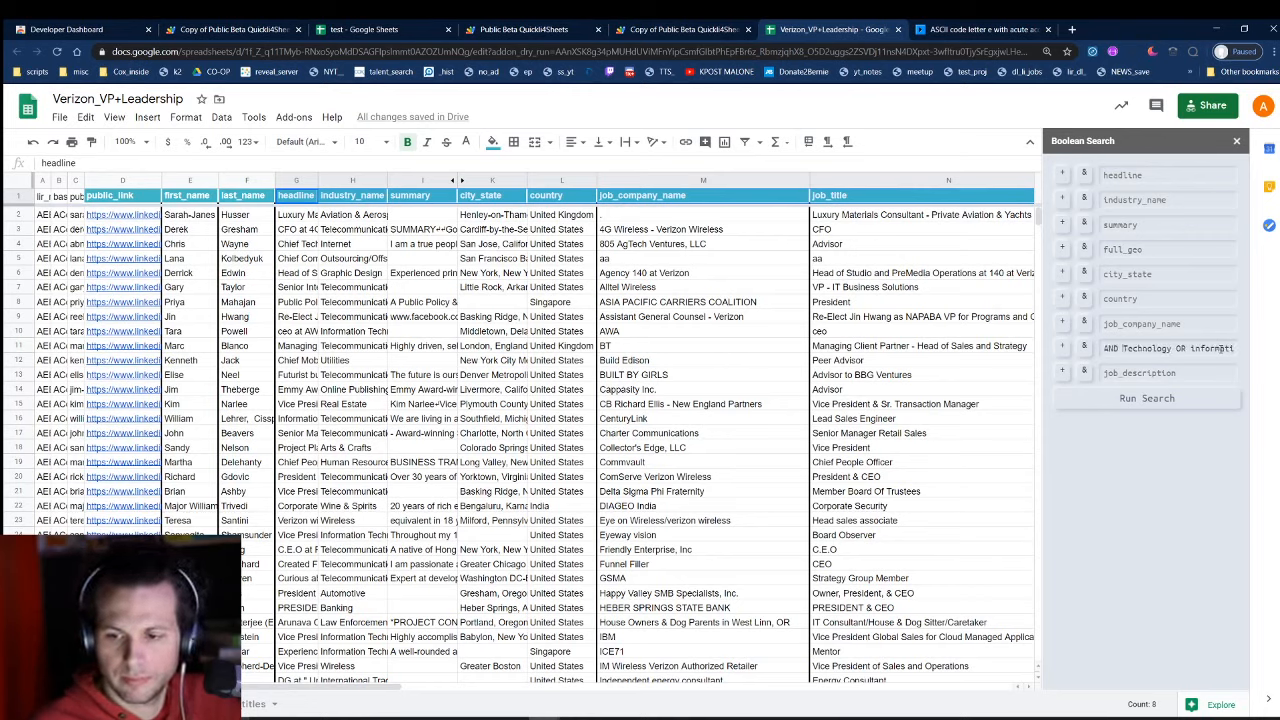
pyautogui.write('(')
pyautogui.press('End')
pyautogui.write(')')
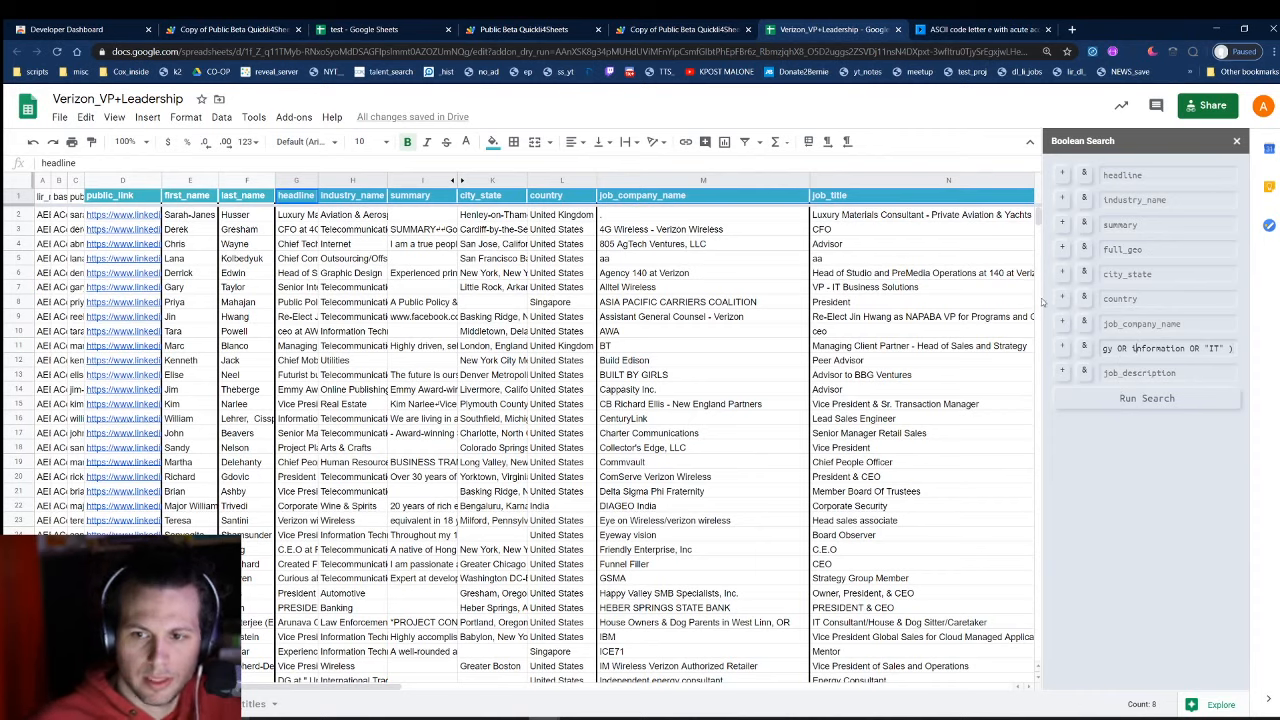
# - Enter New York OR new jersey as the city_state search expression
pyautogui.click(1155, 274)
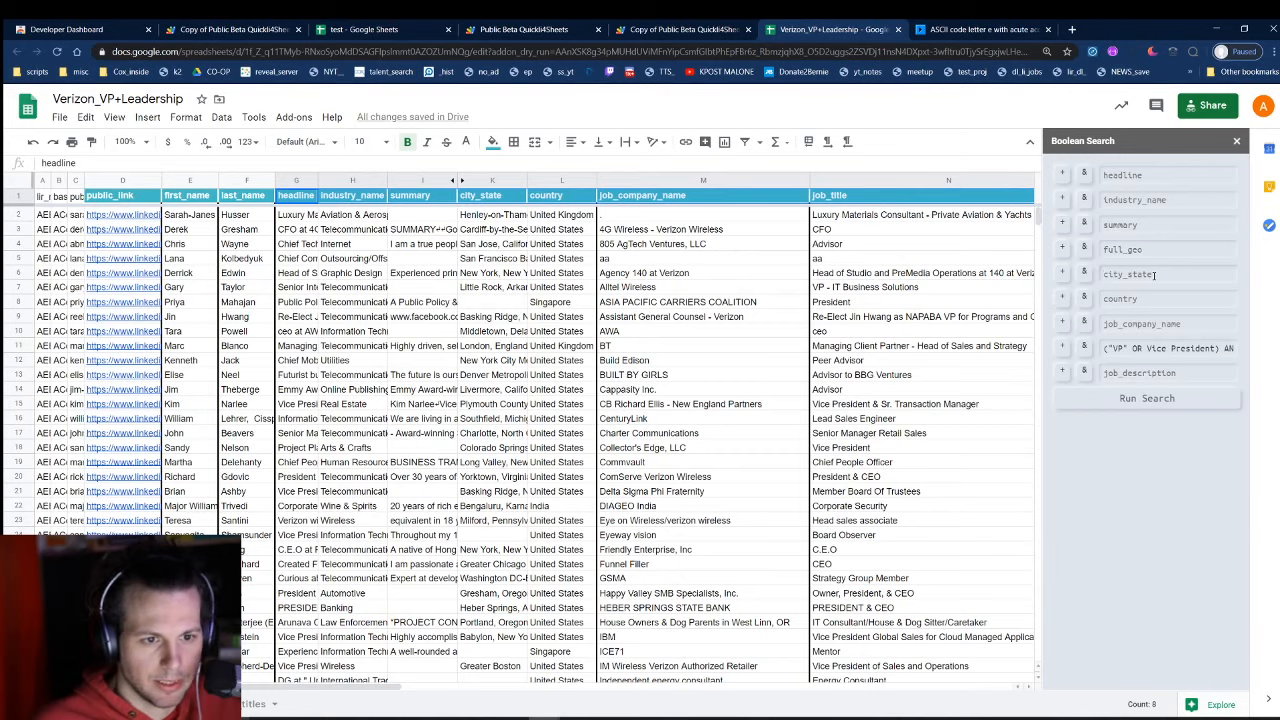
pyautogui.write('New York')
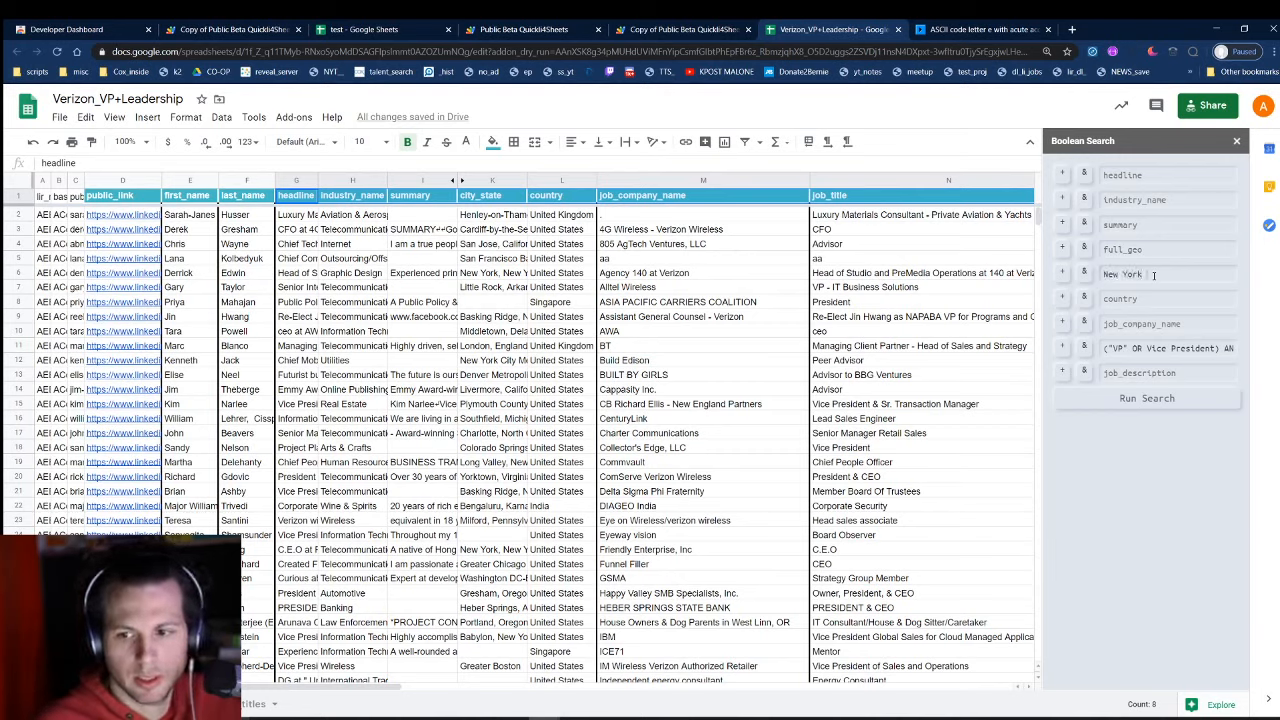
pyautogui.write(' OR new je')
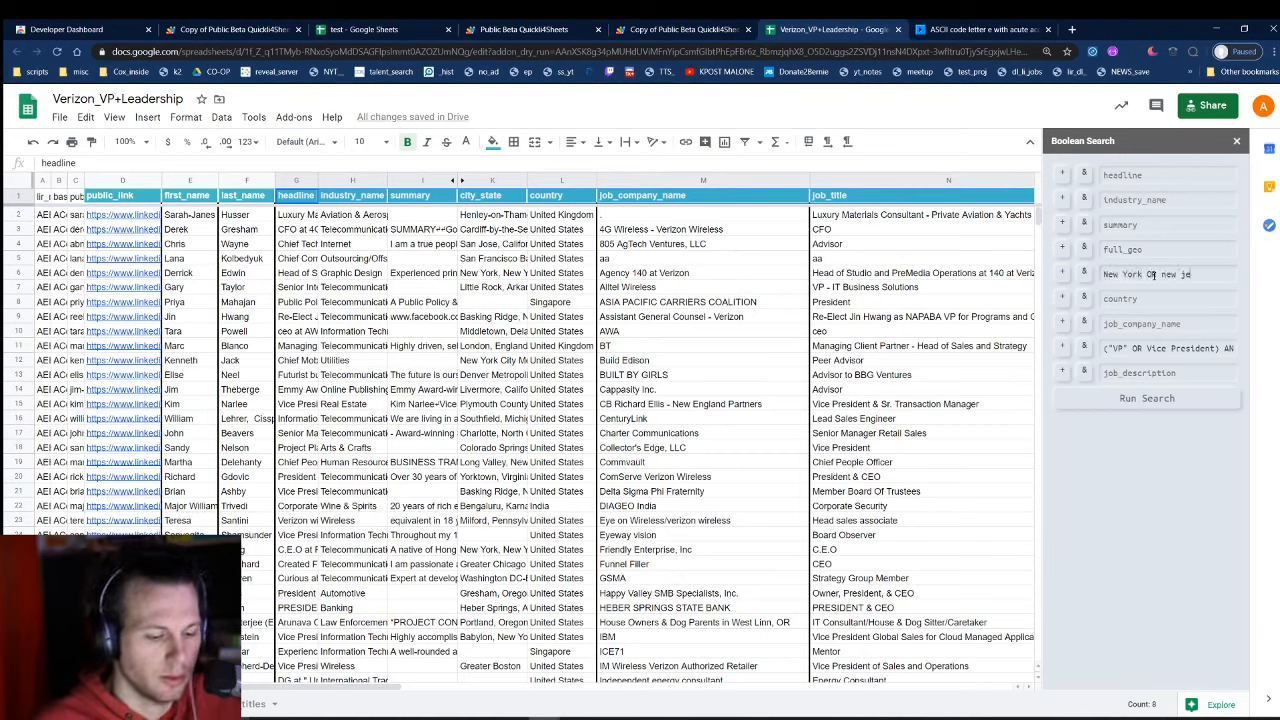
pyautogui.write('rsey ')
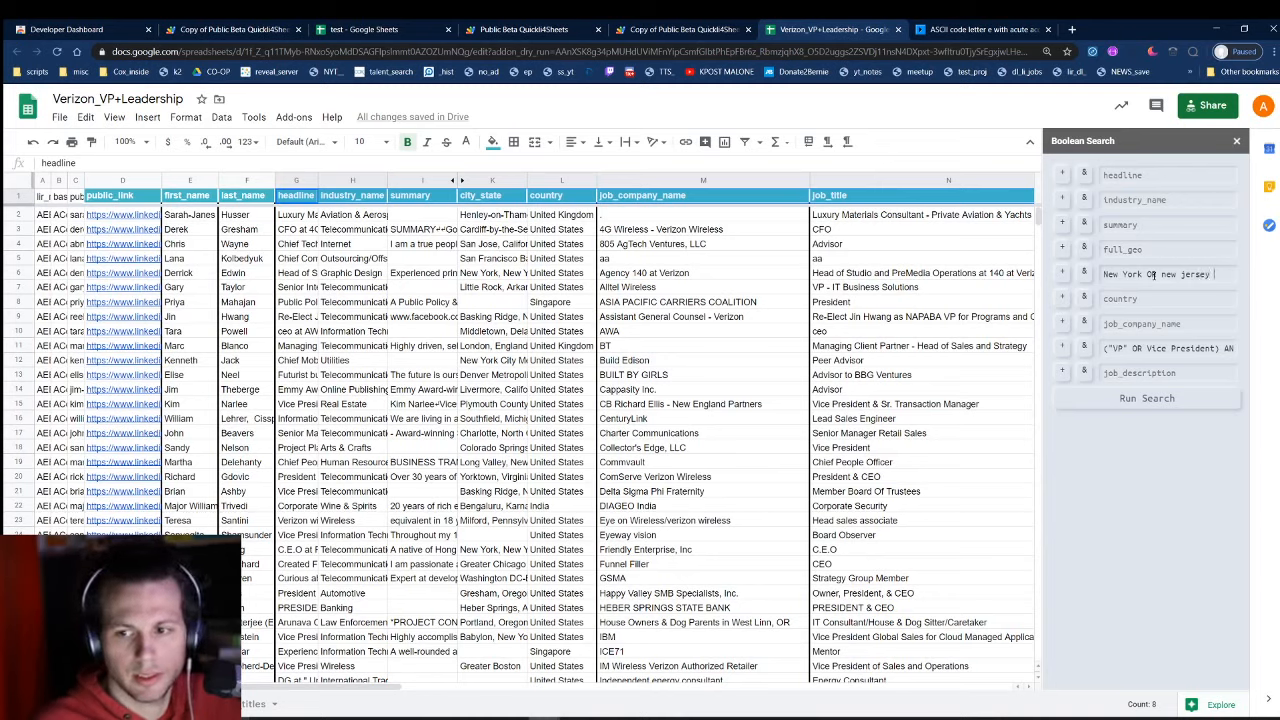
pyautogui.write('OR')
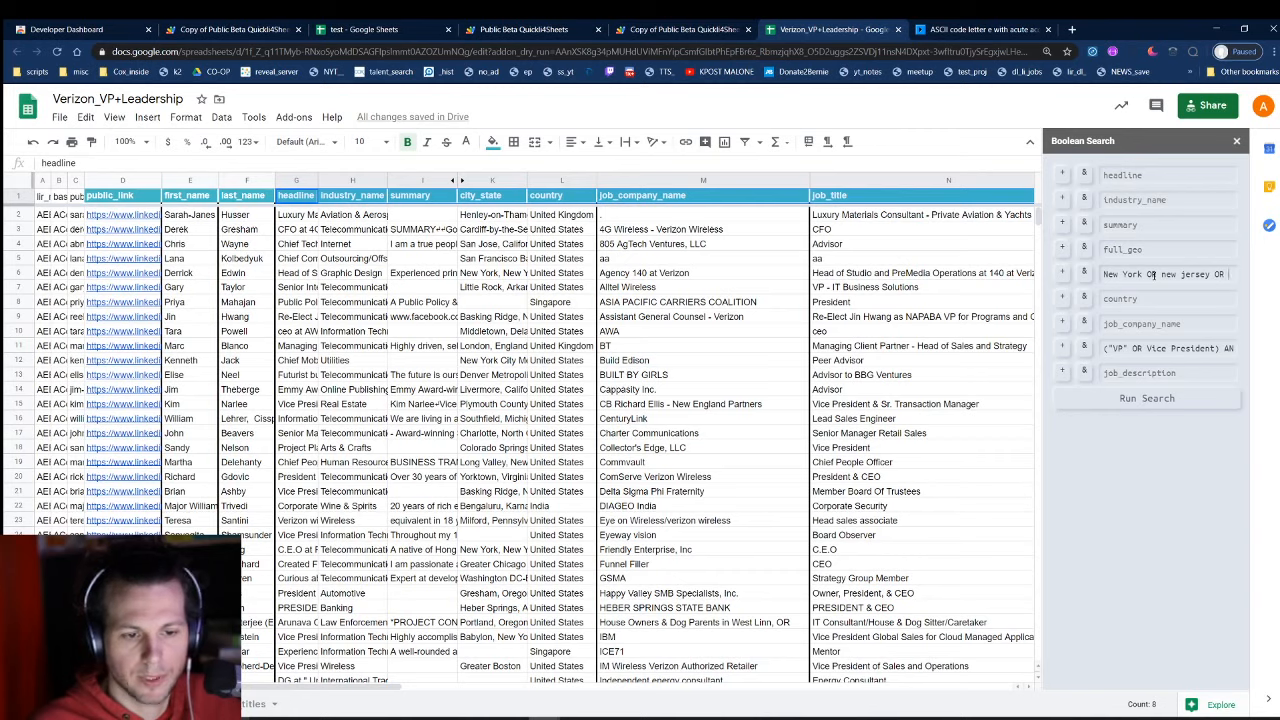
pyautogui.press('BackSpace')
pyautogui.press('BackSpace')
pyautogui.press('BackSpace')
pyautogui.press('BackSpace')
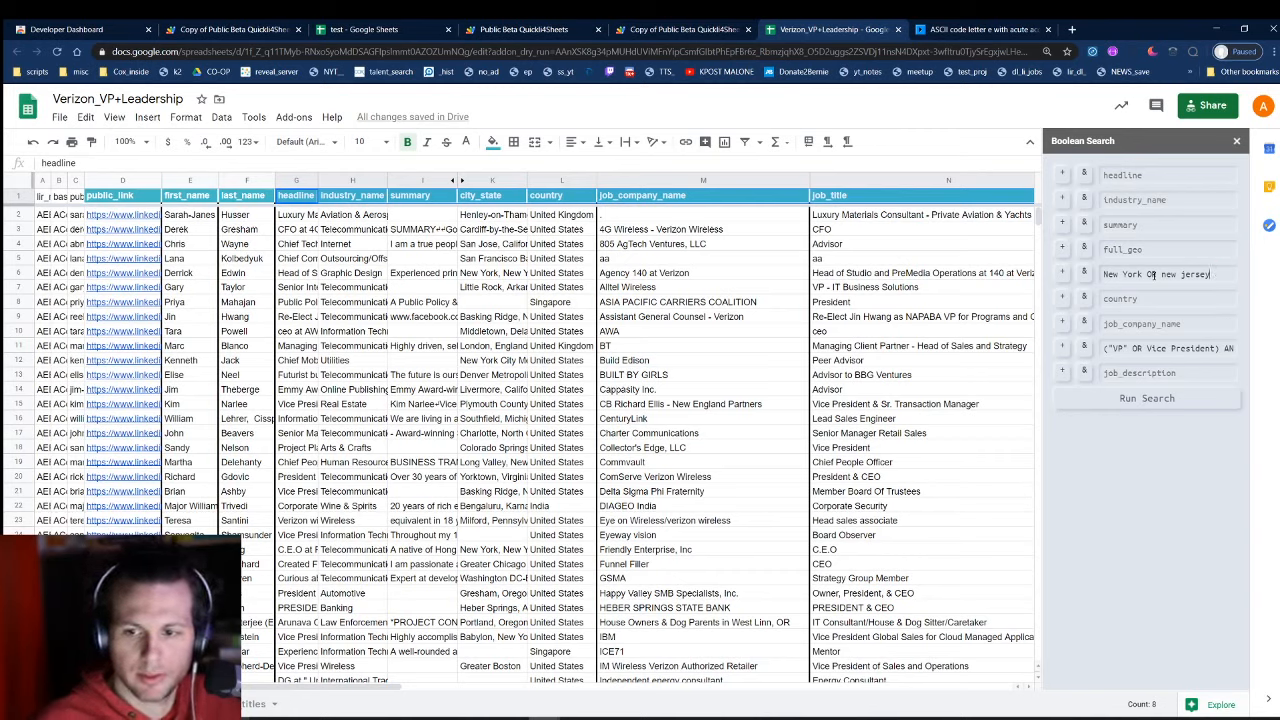
# - Copy the city_state search expression into the full_geo field, keeping it in both fields
pyautogui.hotkey('ctrl', 'a')
pyautogui.hotkey('ctrl', 'c')
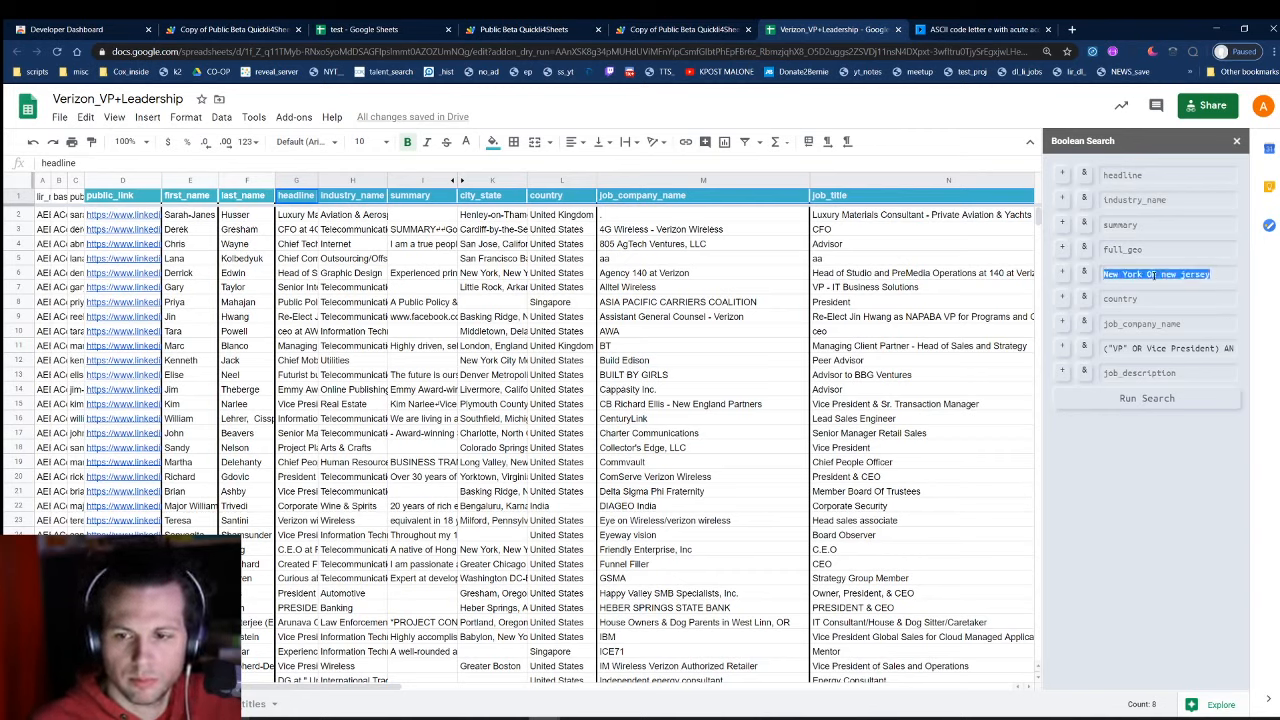
pyautogui.press('BackSpace')
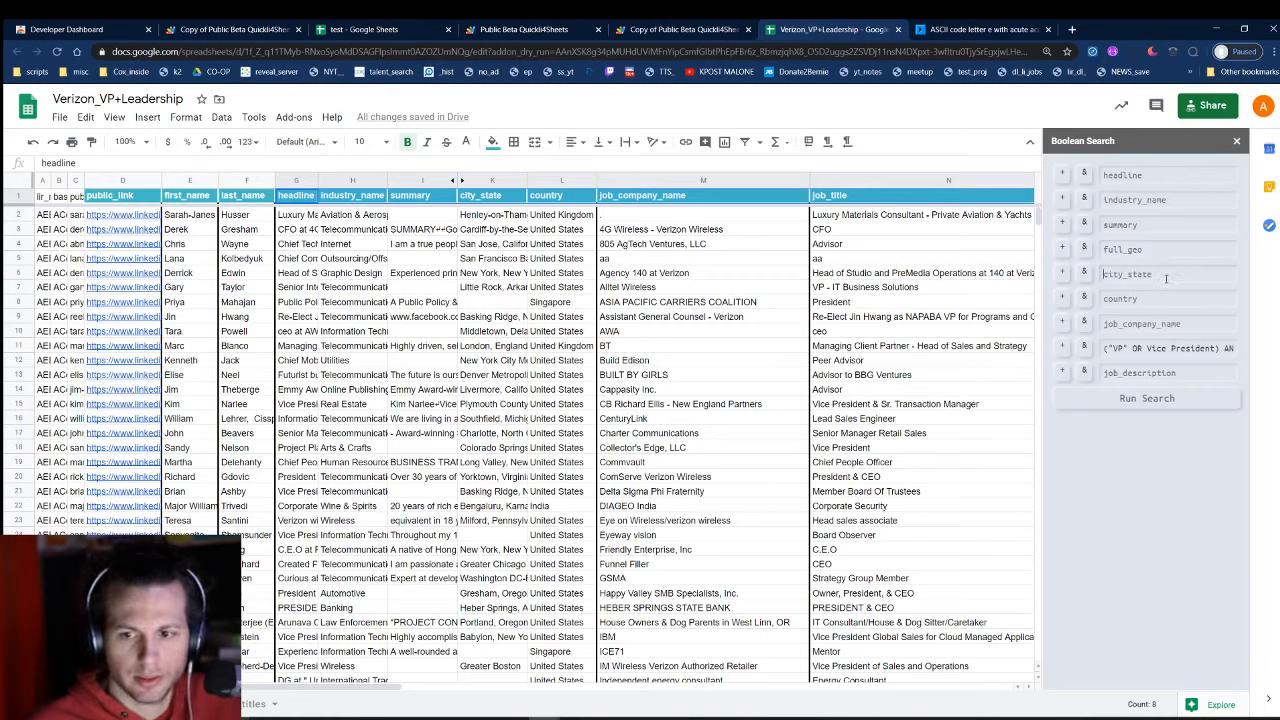
pyautogui.hotkey('ctrl', 'z')
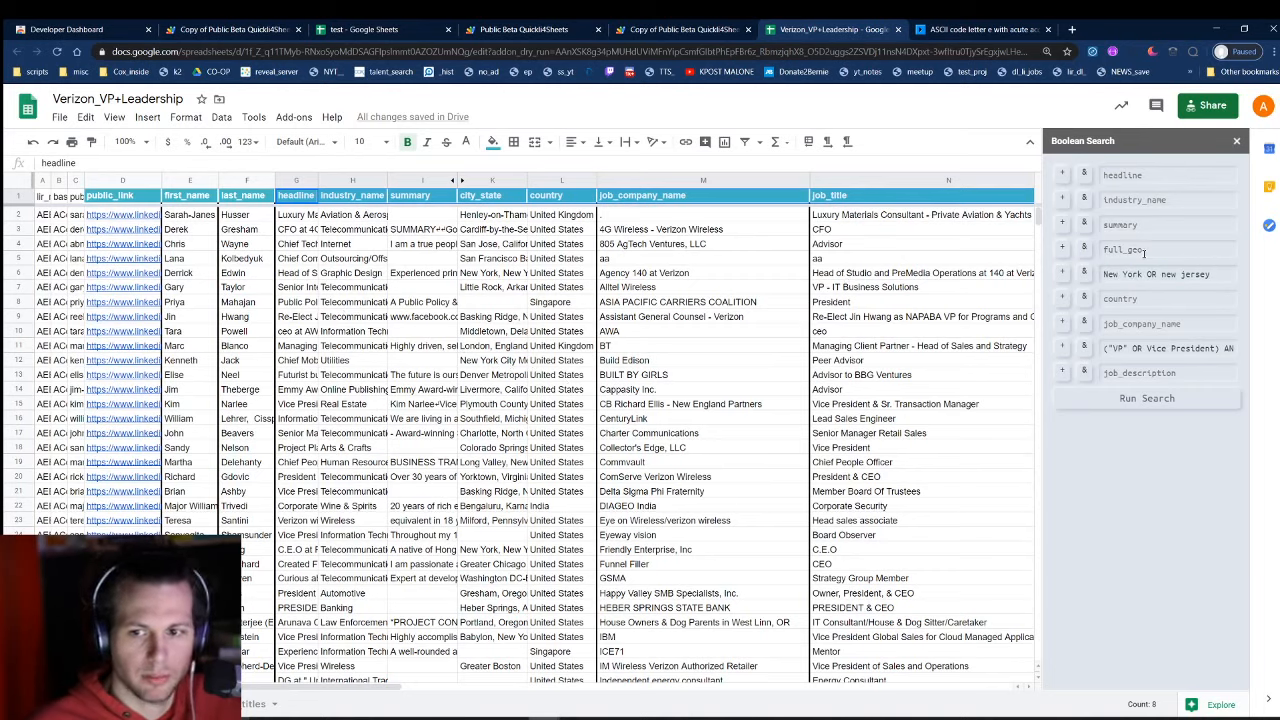
pyautogui.click(1144, 253)
pyautogui.hotkey('ctrl', 'v')
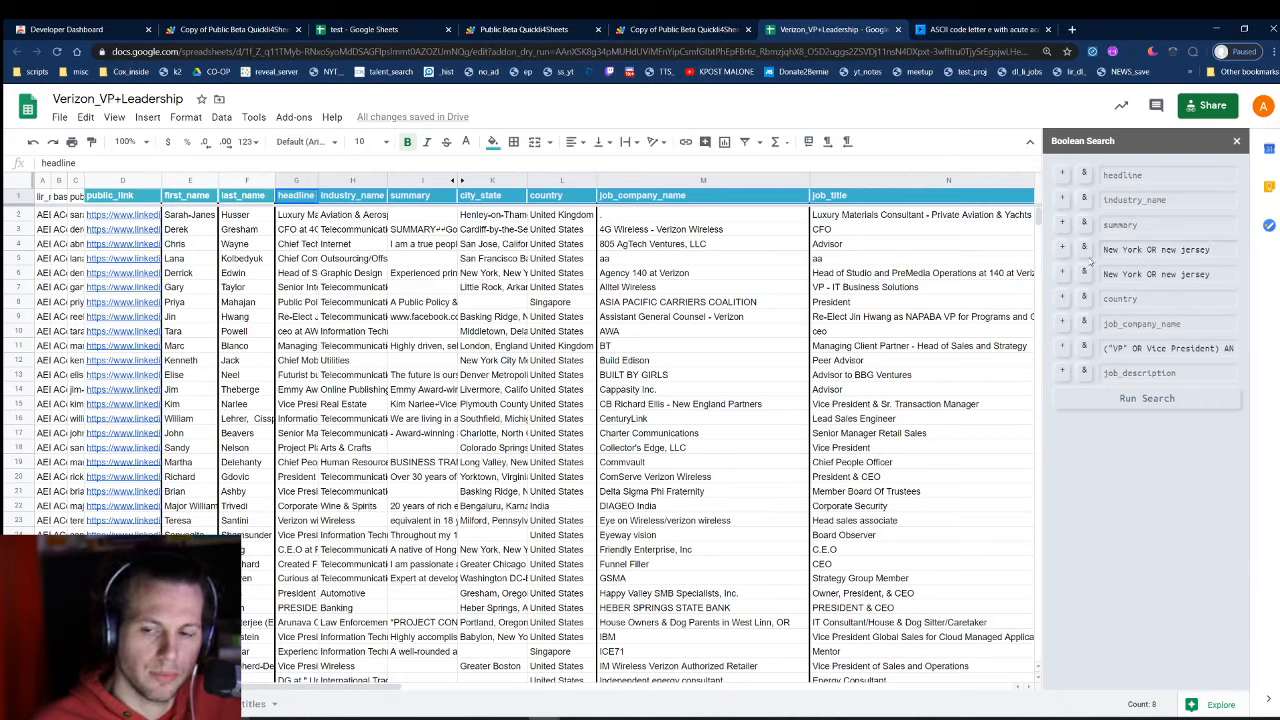
# - Switch the full_geo and city_state operators to OR and run the Boolean search
pyautogui.click(1084, 249)
pyautogui.click(1084, 273)
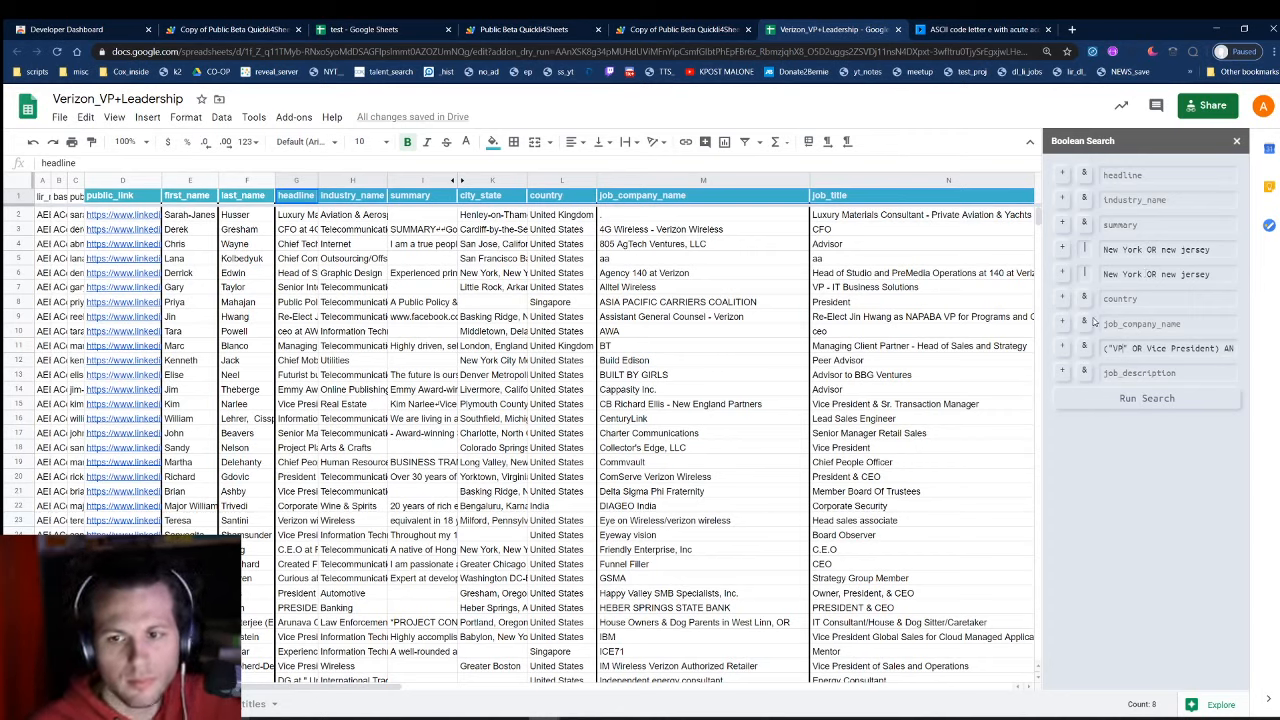
pyautogui.click(1112, 408)
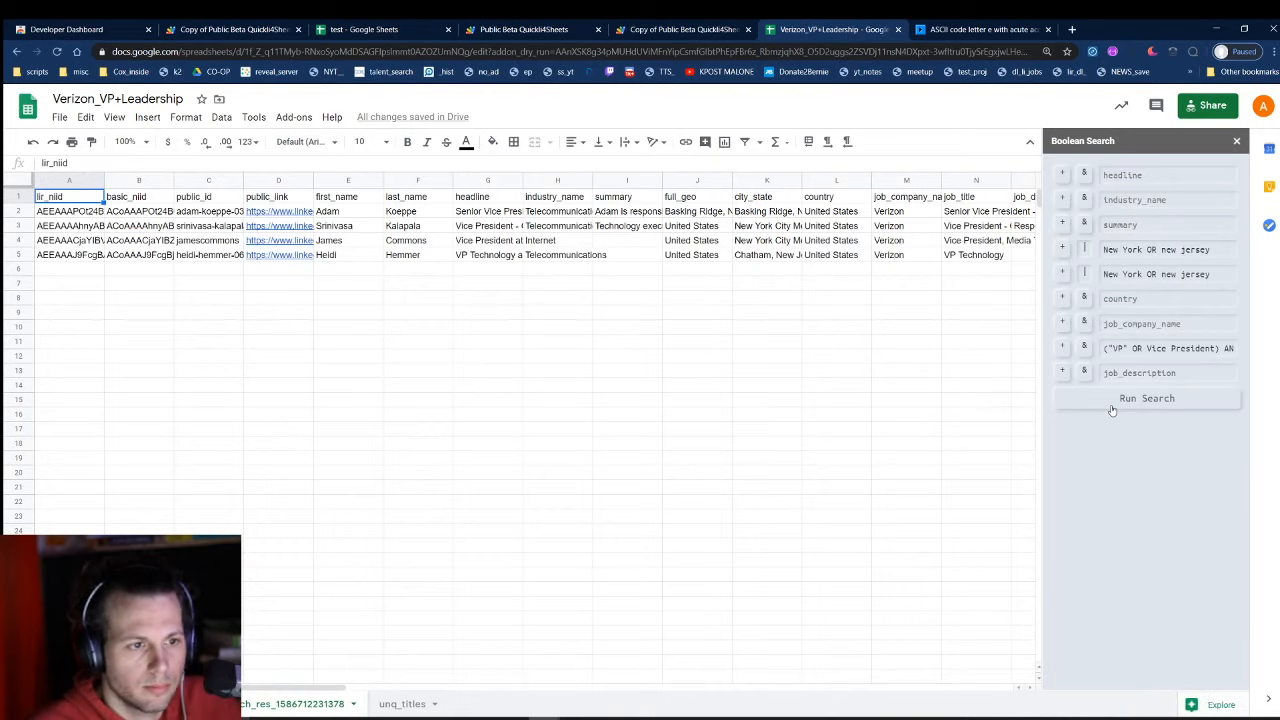
# - Look across the first result row's columns, checking the job title, geo codes and job location
pyautogui.press('Down')
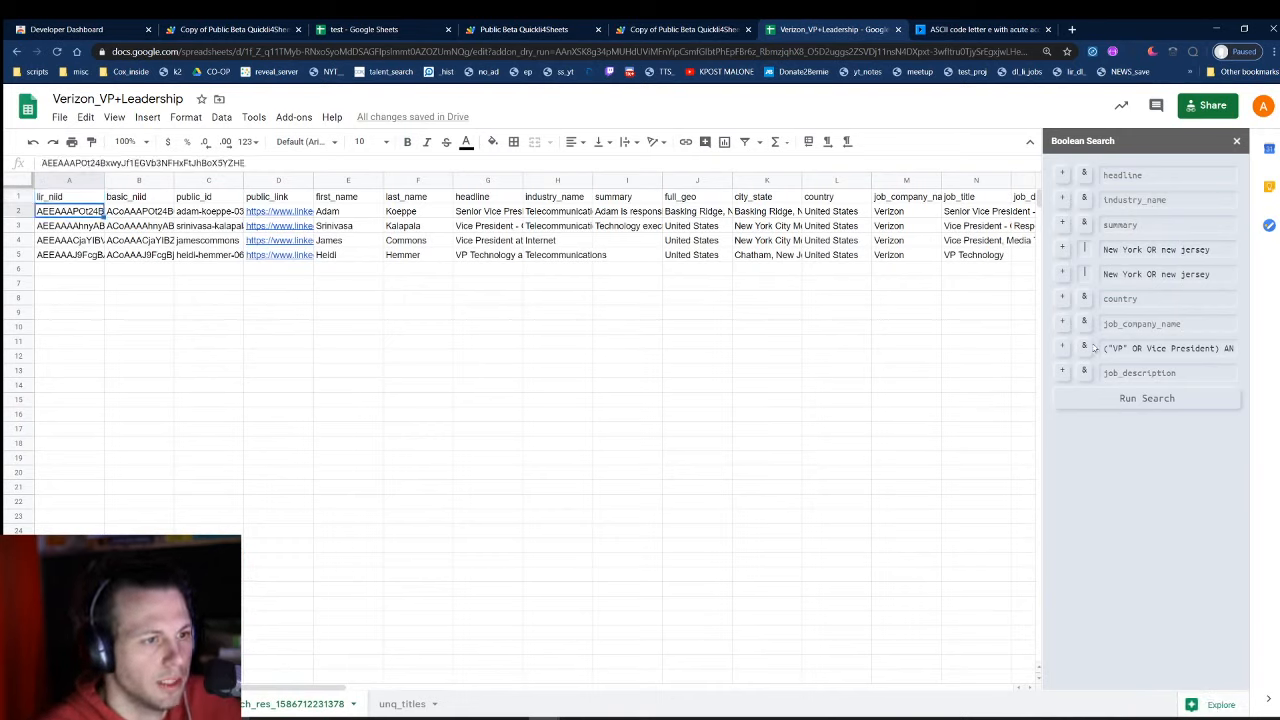
pyautogui.hotkey('ctrl', 'Right')
pyautogui.hotkey('ctrl', 'Left')
pyautogui.hotkey('ctrl', 'Right')
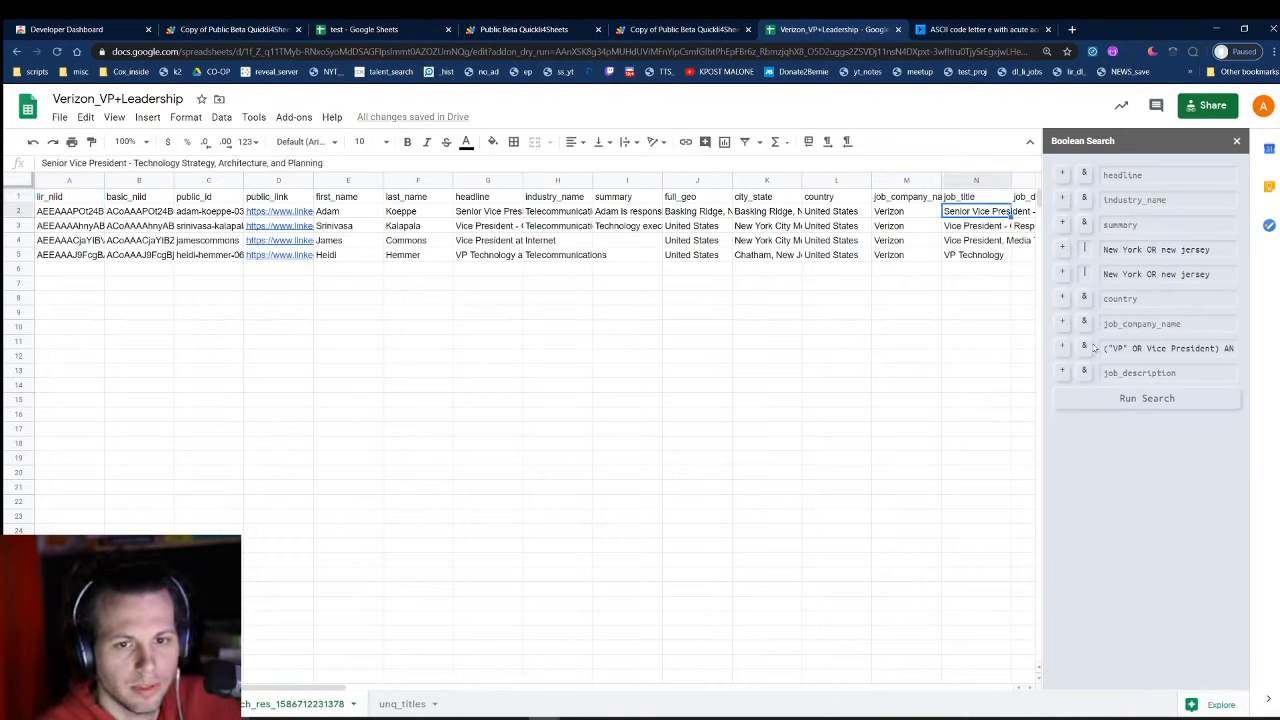
pyautogui.hotkey('ctrl', 'Right')
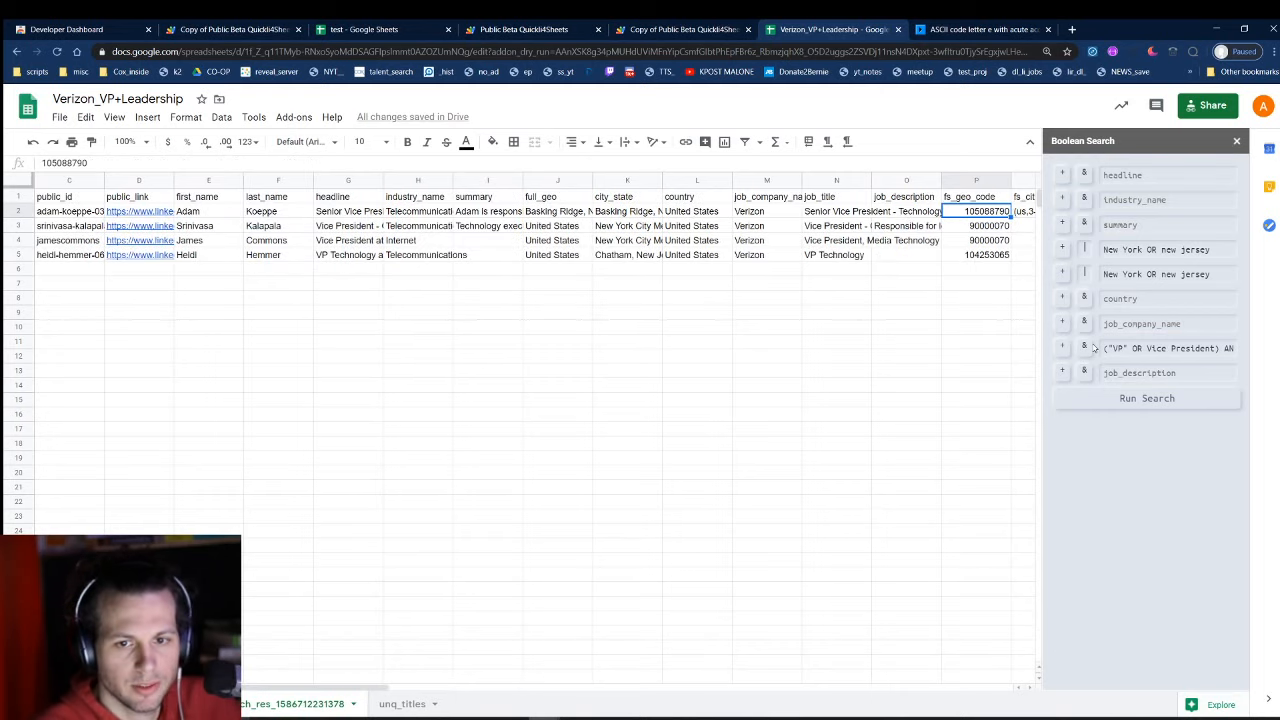
pyautogui.press('Right')
pyautogui.press('Right')
pyautogui.press('Right')
pyautogui.press('Right')
pyautogui.press('Left')
pyautogui.press('Left')
pyautogui.press('Left')
pyautogui.press('Left')
pyautogui.press('Left')
pyautogui.press('Left')
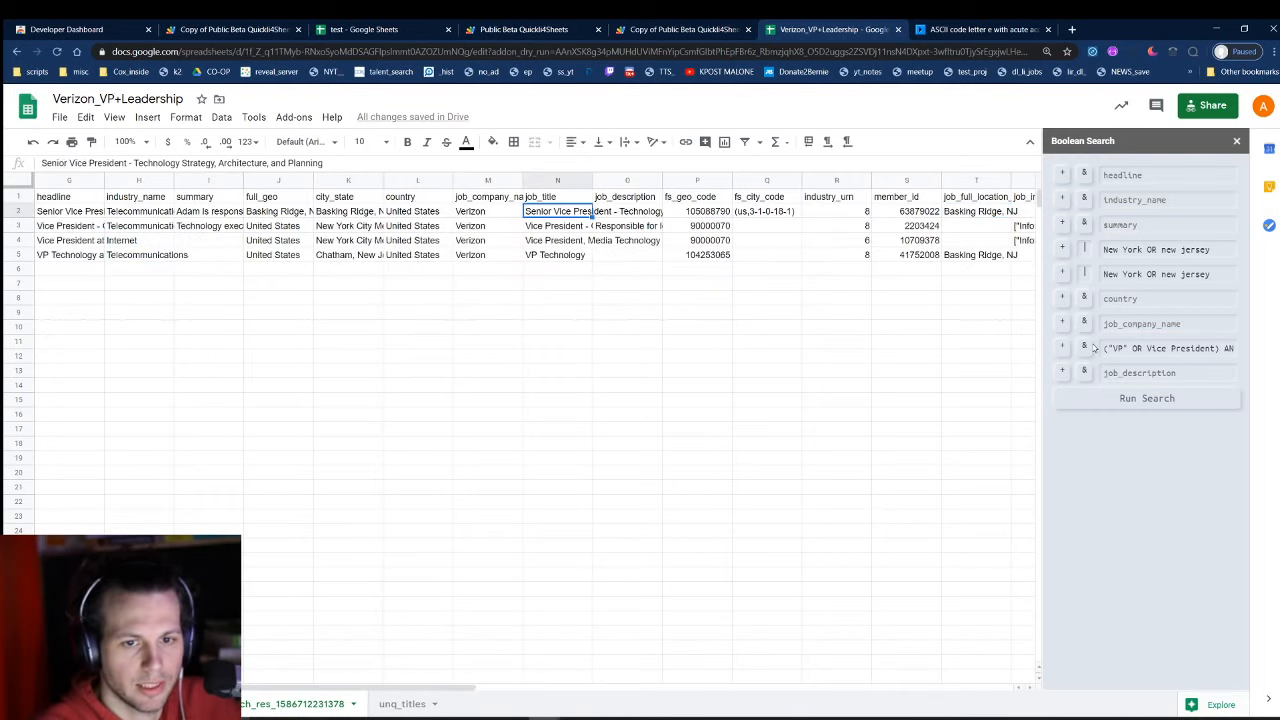
pyautogui.hotkey('ctrl', 'Left')
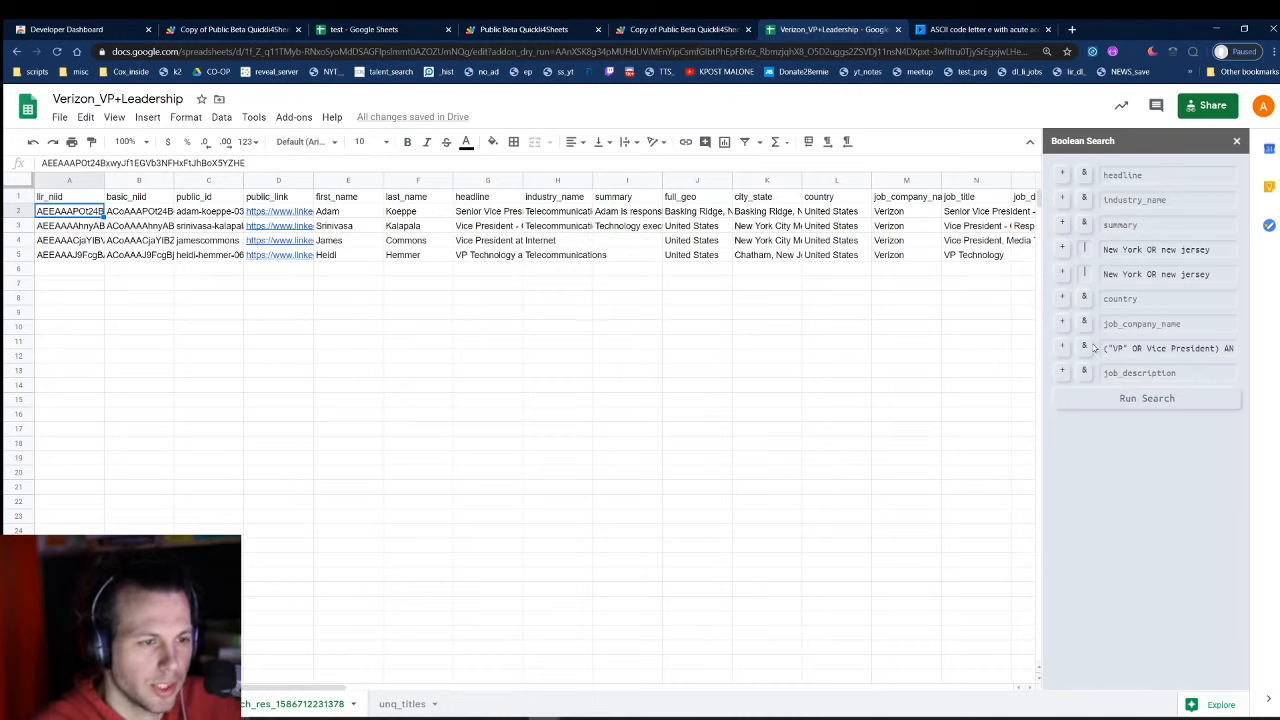
# - Delete the newly generated search results sheet
pyautogui.rightClick(252, 712)
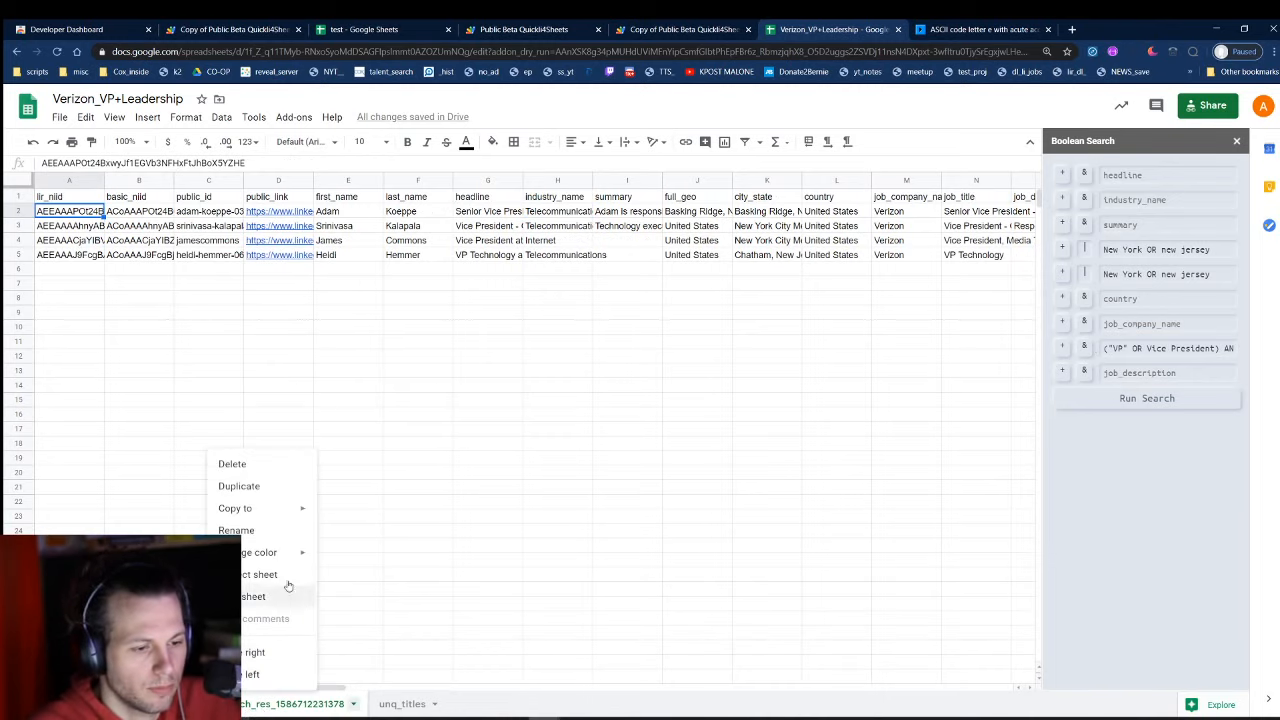
pyautogui.click(282, 463)
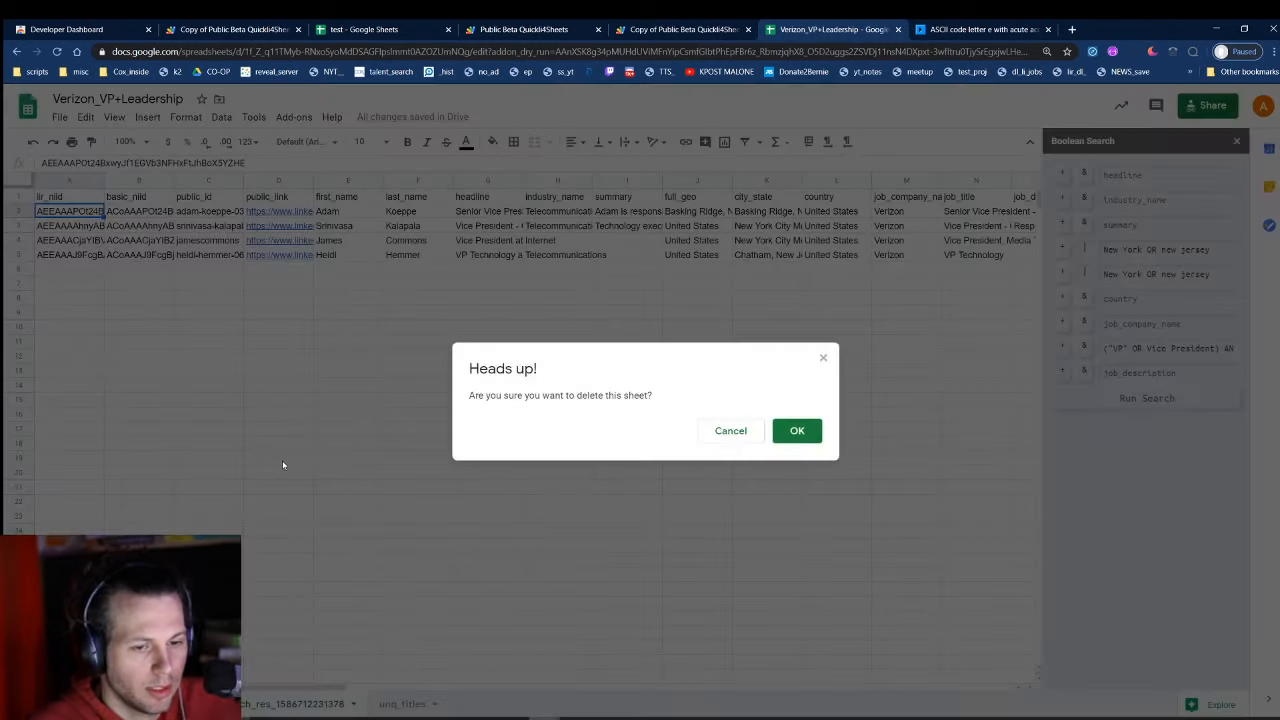
pyautogui.click(797, 432)
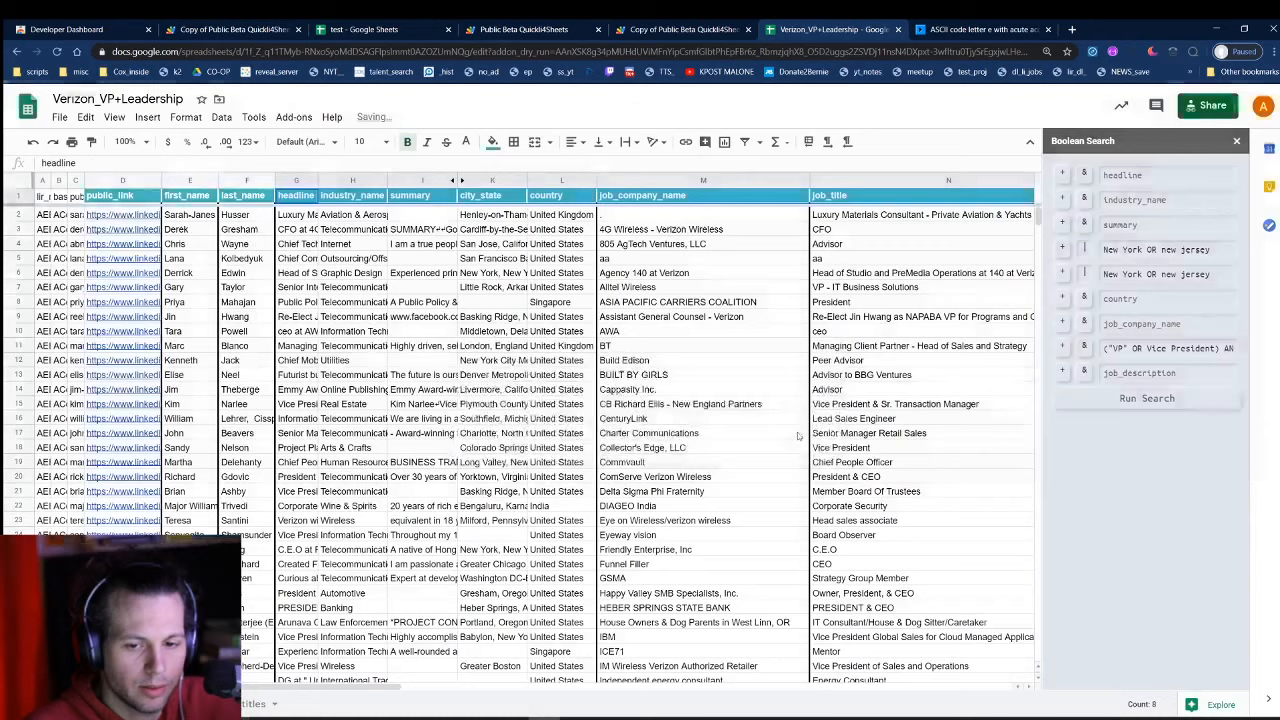
# - Clear the full_geo and city_state search expressions and return both operators to AND
pyautogui.tripleClick(1185, 251)
pyautogui.press('BackSpace')
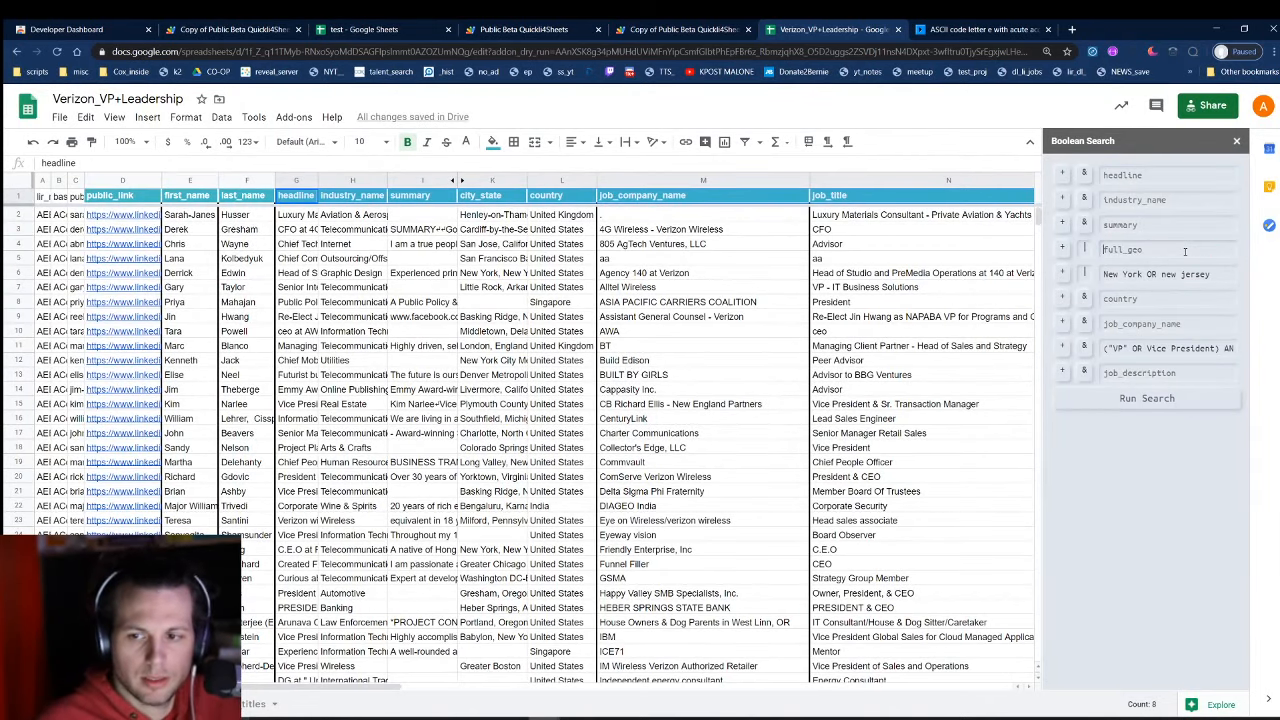
pyautogui.tripleClick(1180, 274)
pyautogui.press('BackSpace')
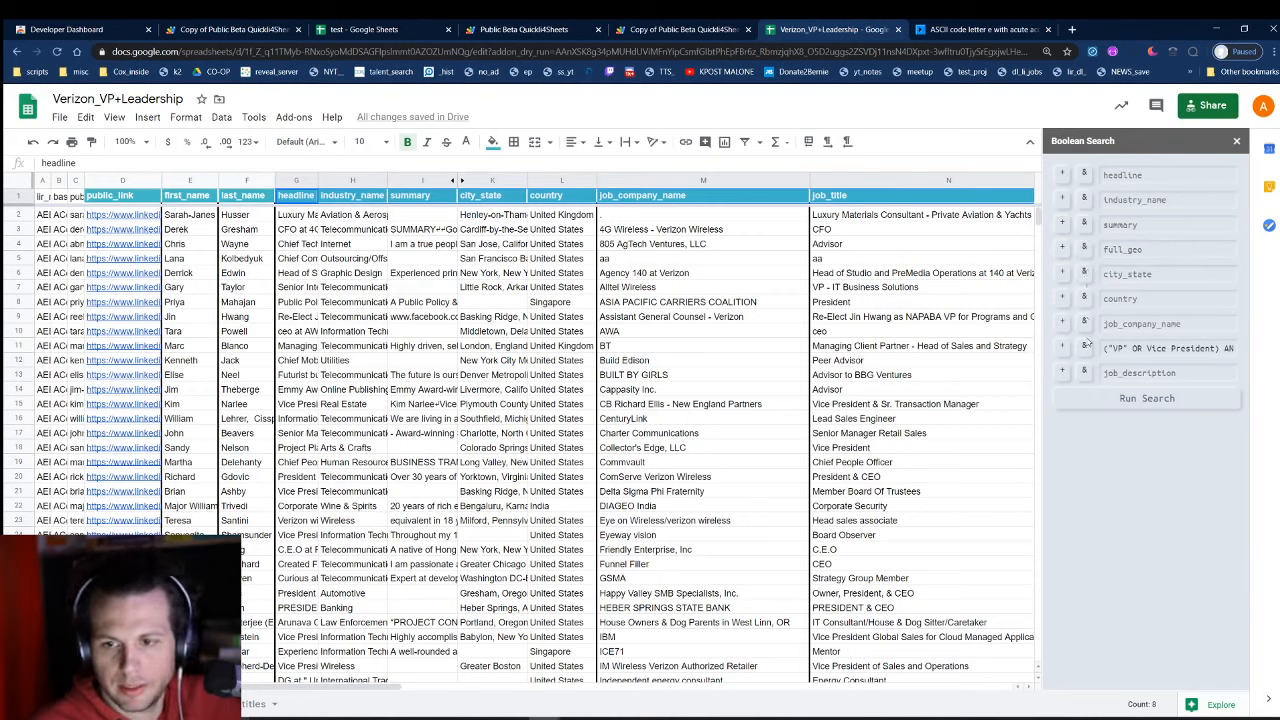
# - Enter new york in the full_geo field, switch it to an exclusion, and run the Boolean search
pyautogui.click(1115, 253)
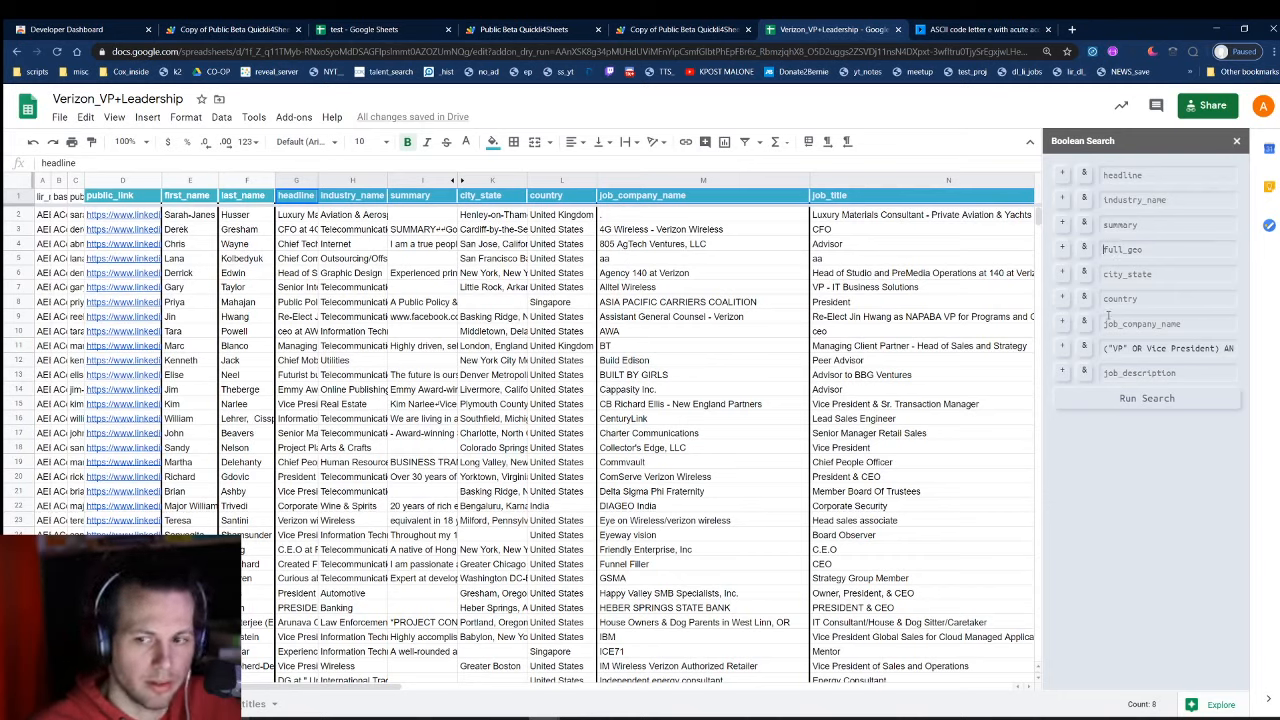
pyautogui.write('no')
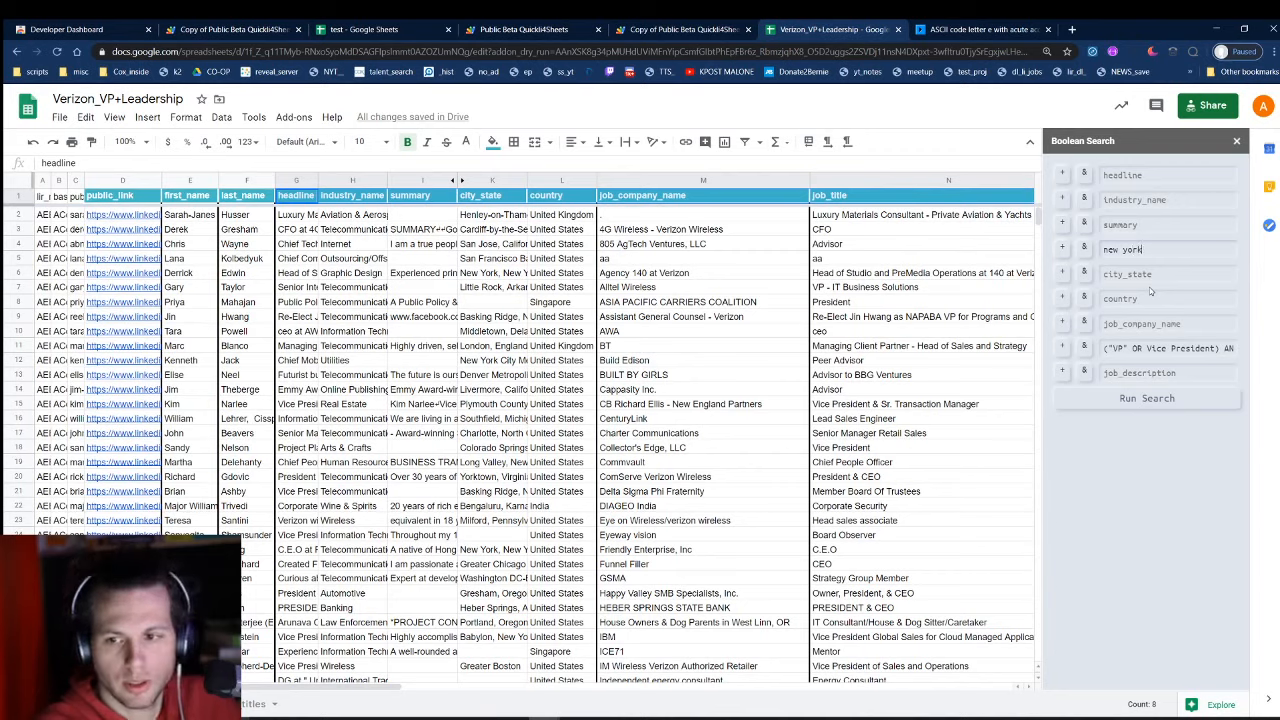
pyautogui.click(1062, 247)
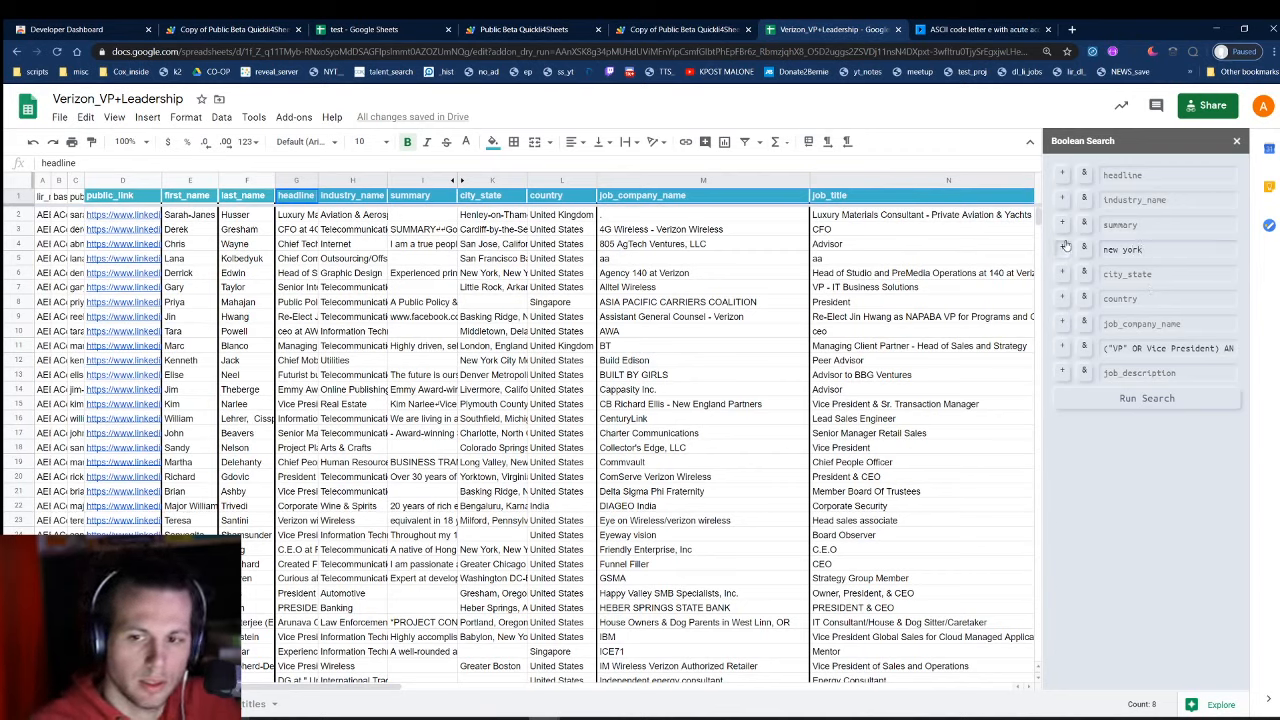
pyautogui.click(1146, 400)
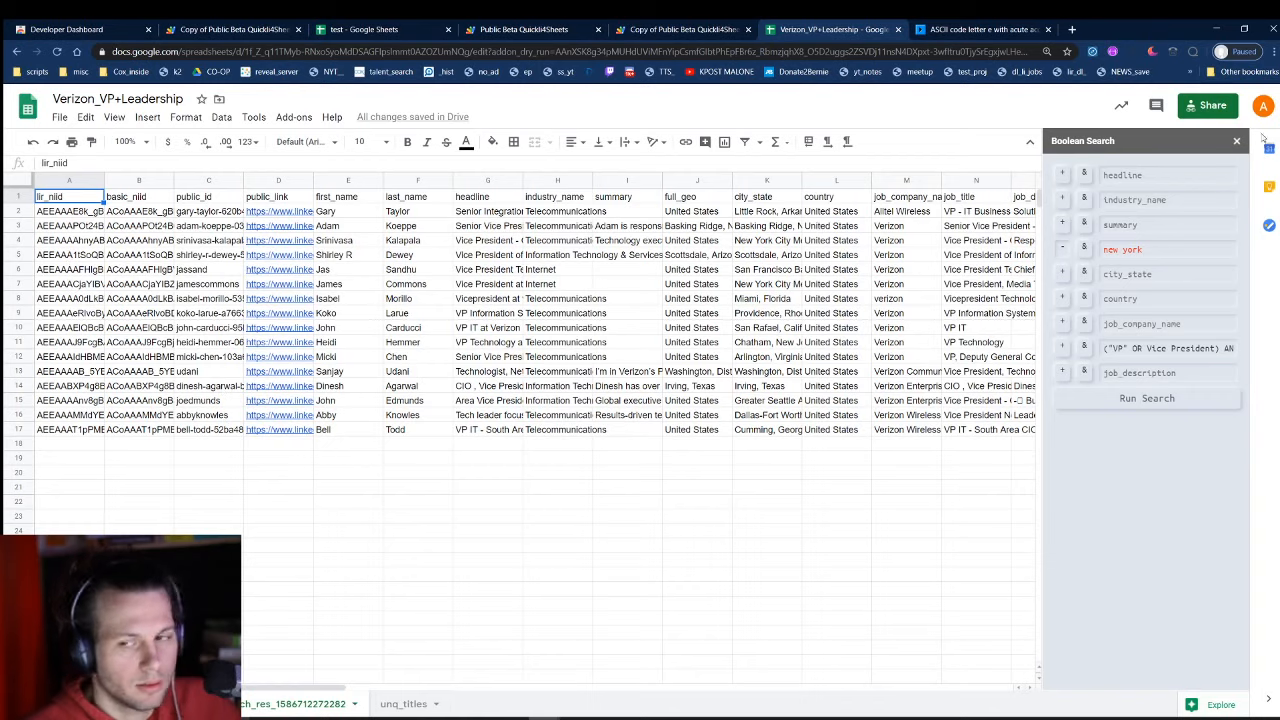
# - Delete the results sheet created by the new york exclusion search
pyautogui.rightClick(284, 704)
pyautogui.click(264, 464)
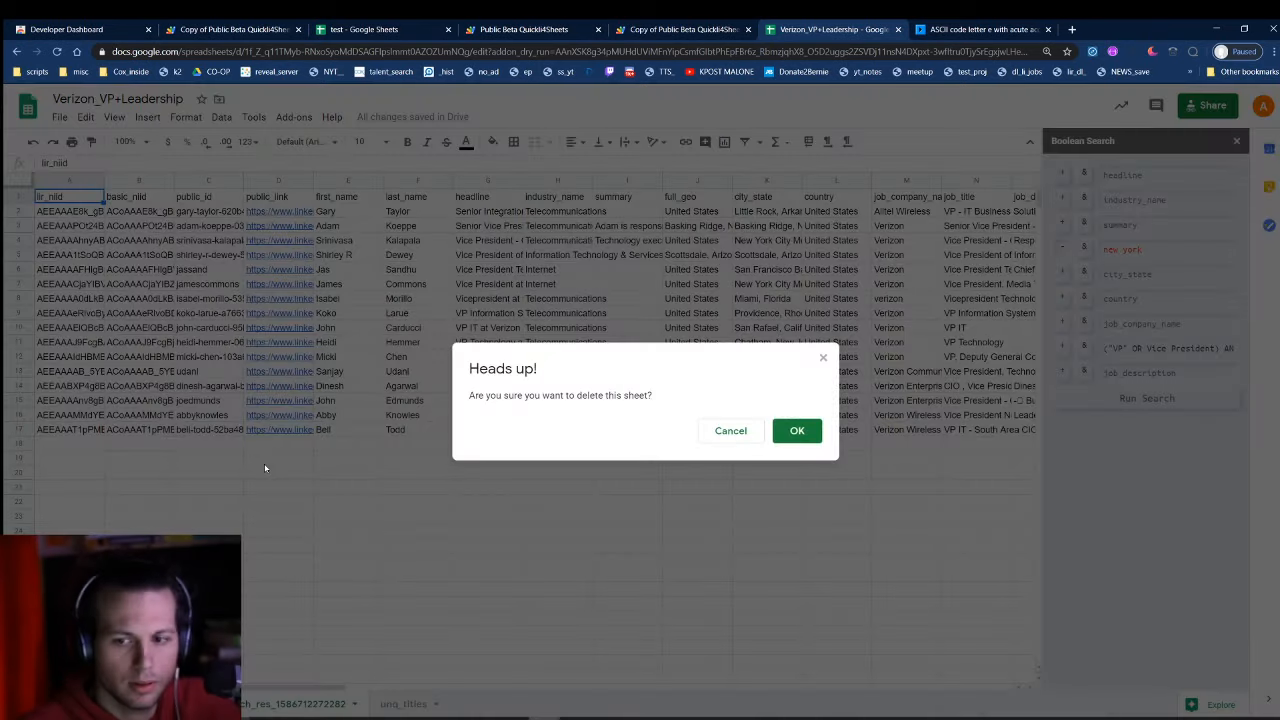
pyautogui.click(797, 431)
pyautogui.click(758, 433)
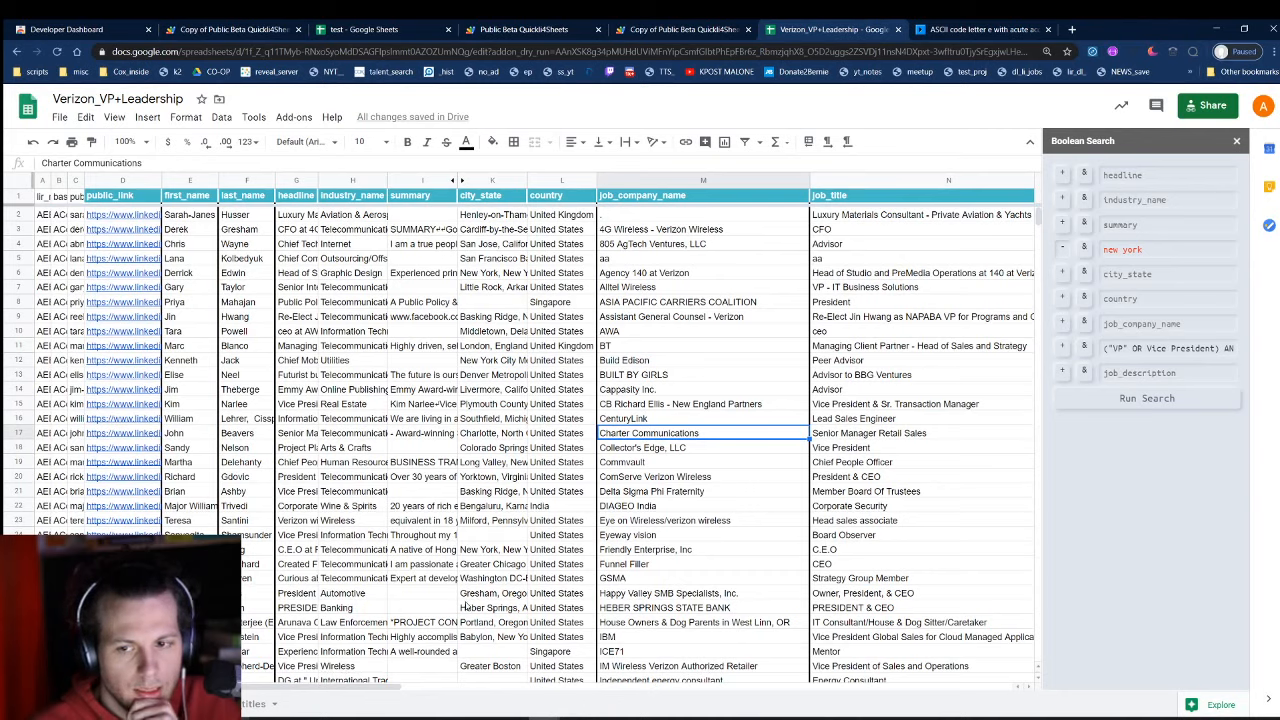
# - Switch full_geo back to inclusion and clear the full_geo and job_title search expressions
pyautogui.click(1062, 247)
pyautogui.tripleClick(1140, 252)
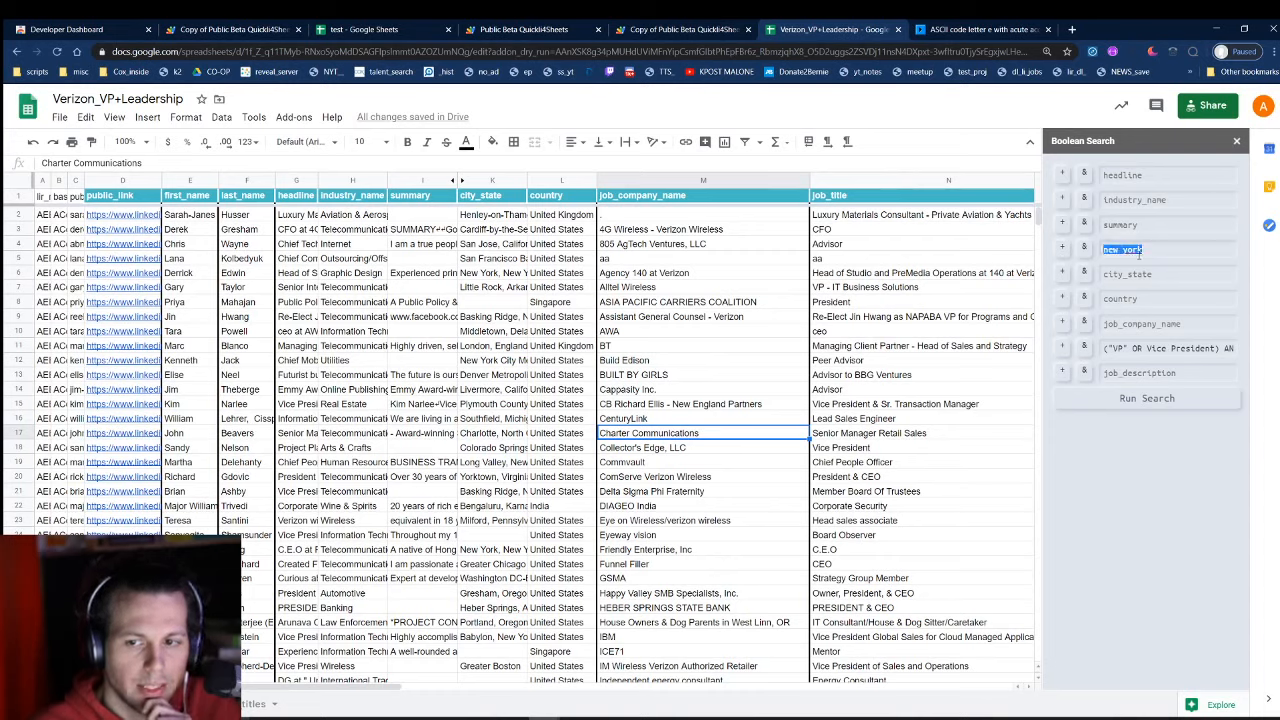
pyautogui.write('full_geo')
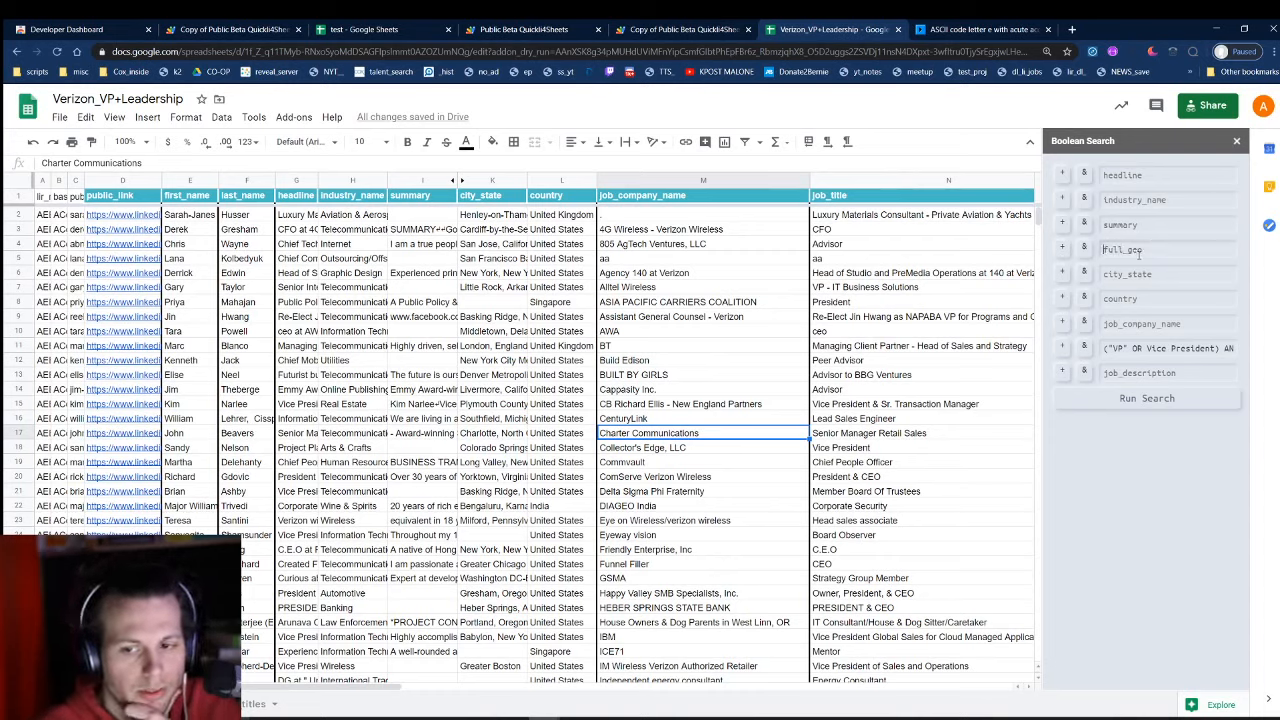
pyautogui.tripleClick(1150, 348)
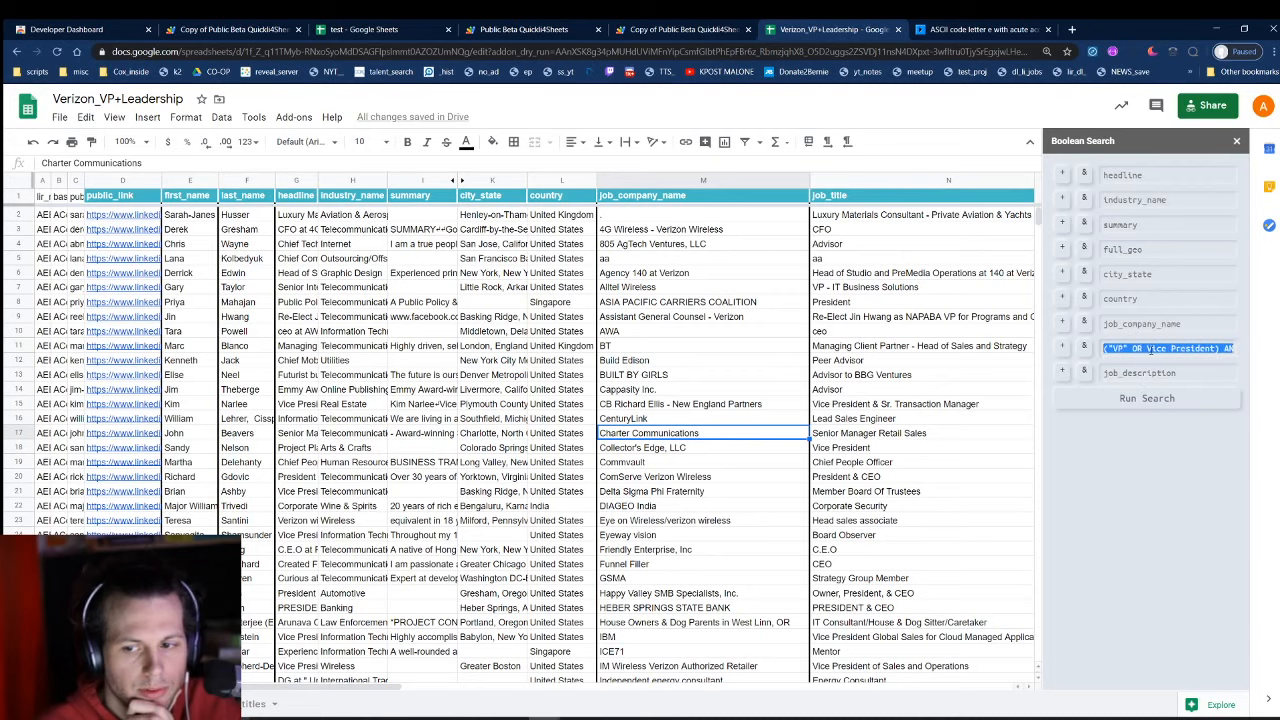
pyautogui.write('job_title')
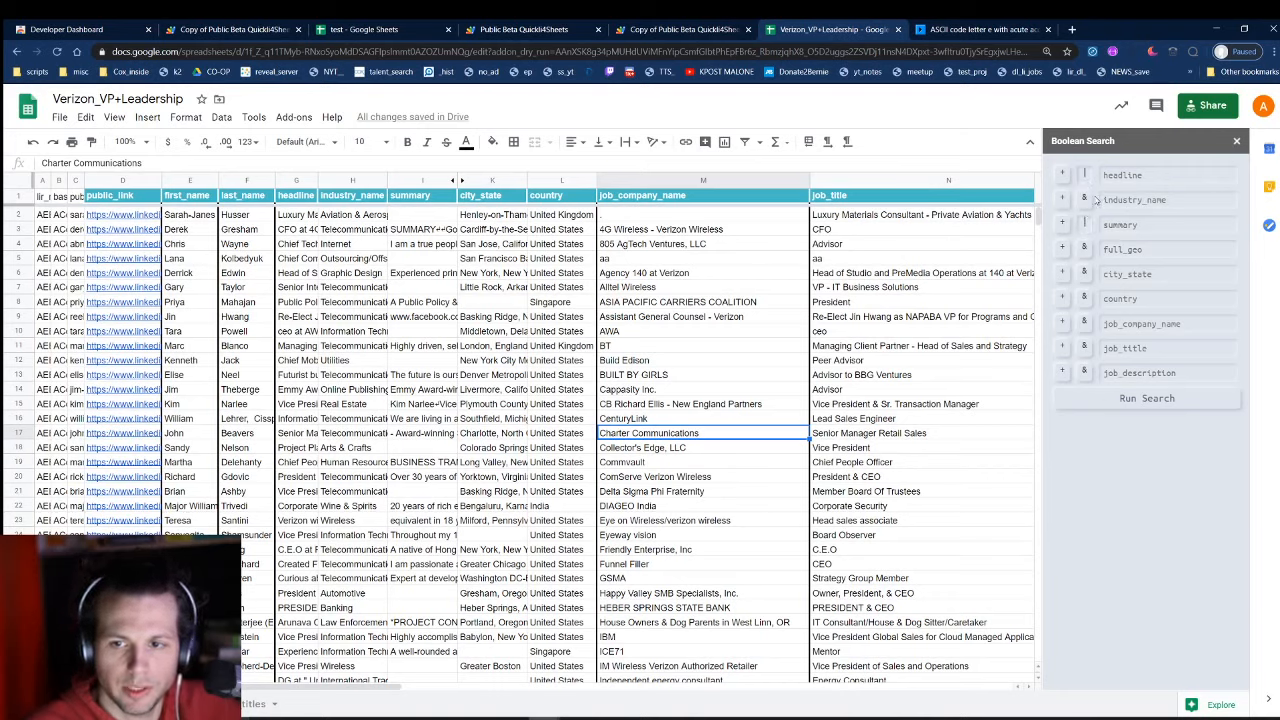
# - Toggle the operators of the headline, summary, country and job_title fields between OR and AND, ending with AND
pyautogui.click(1084, 296)
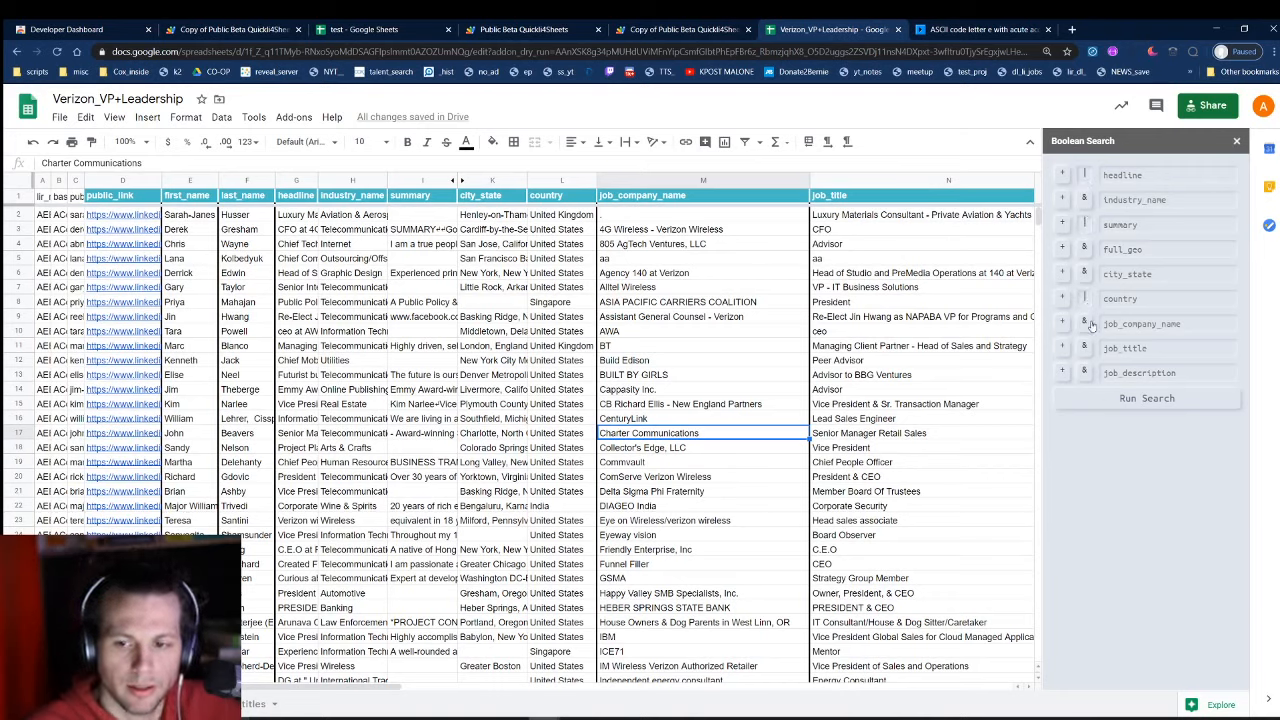
pyautogui.click(1084, 297)
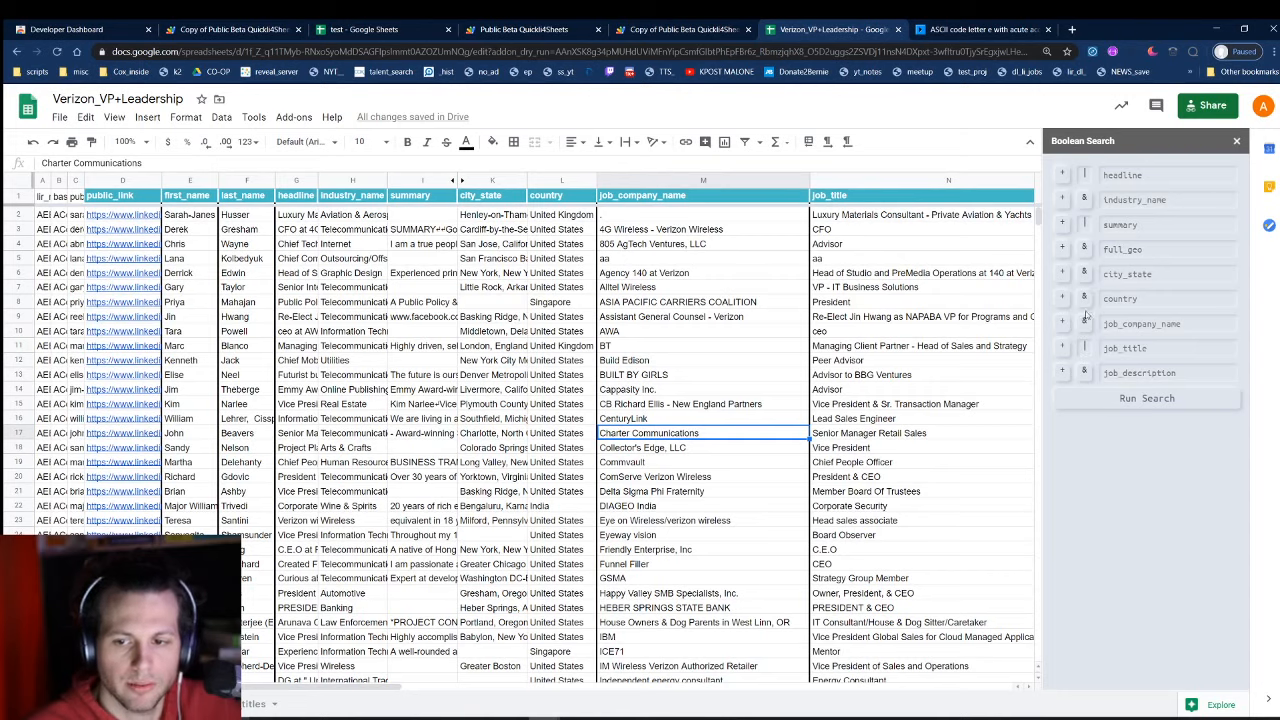
pyautogui.click(1085, 224)
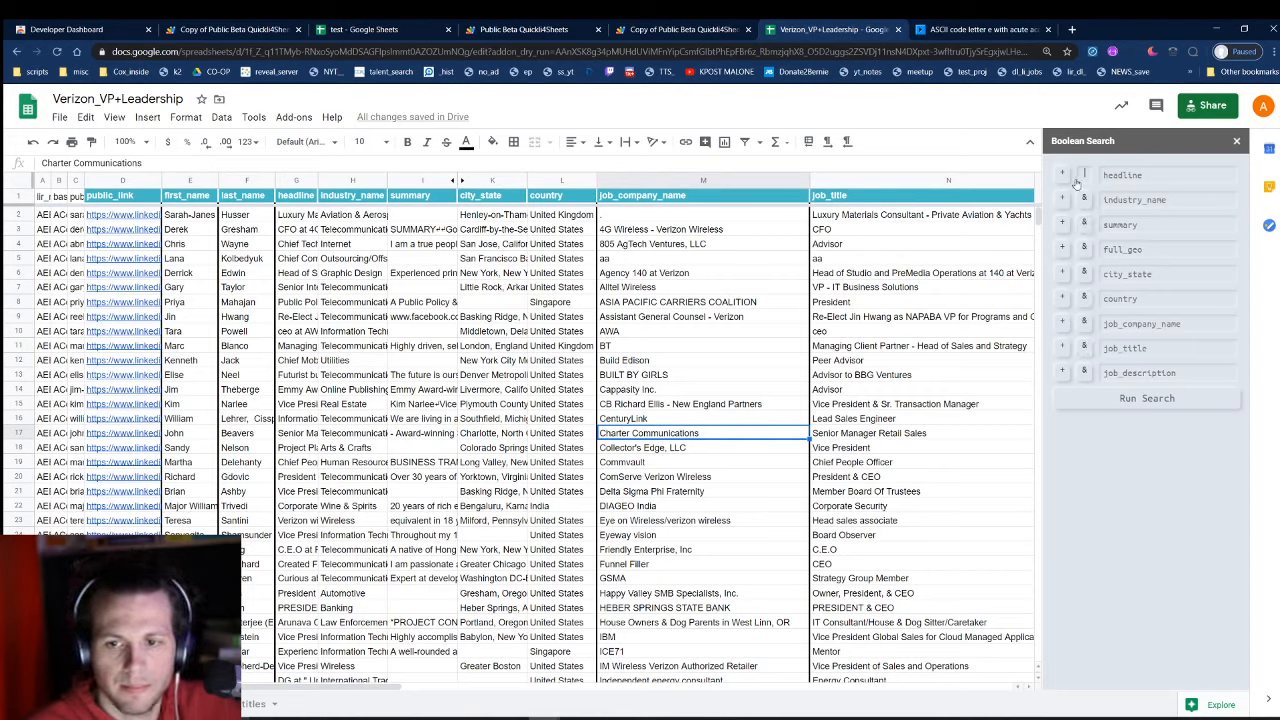
pyautogui.click(1085, 174)
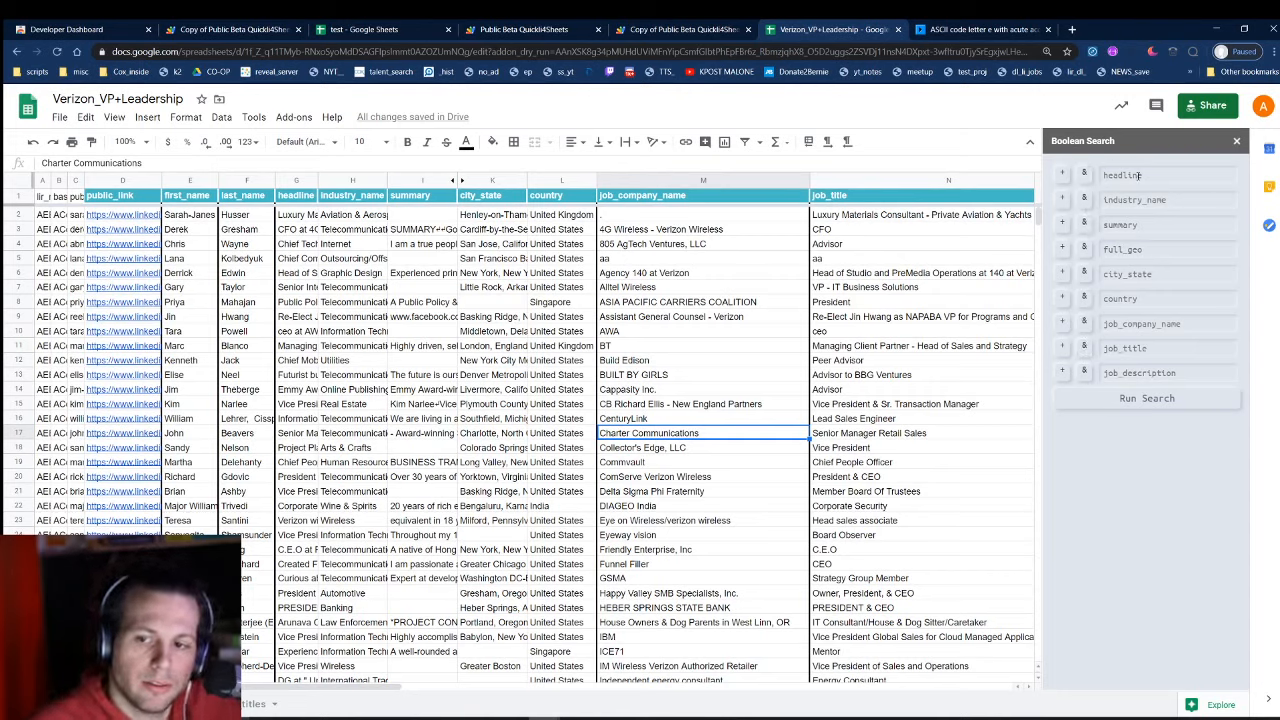